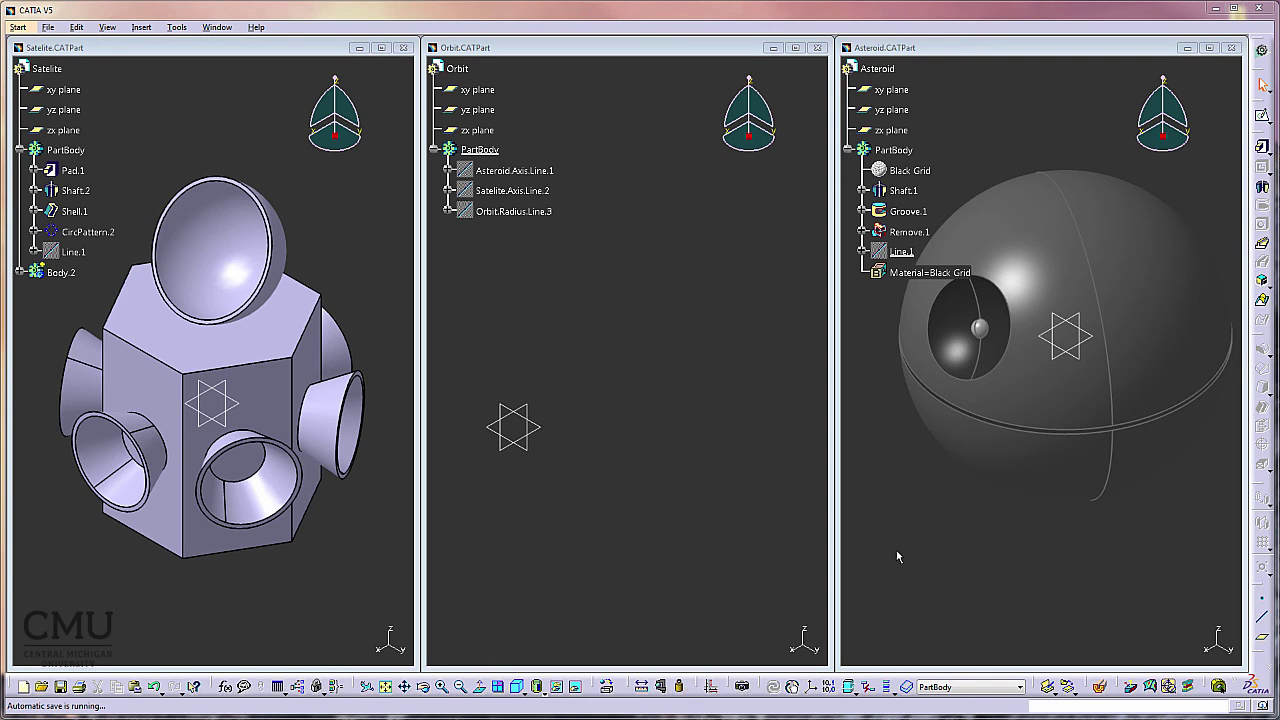
Start a new Assembly Design product and set its part number to 'Case 1'
click(220, 460)
click(24, 28)
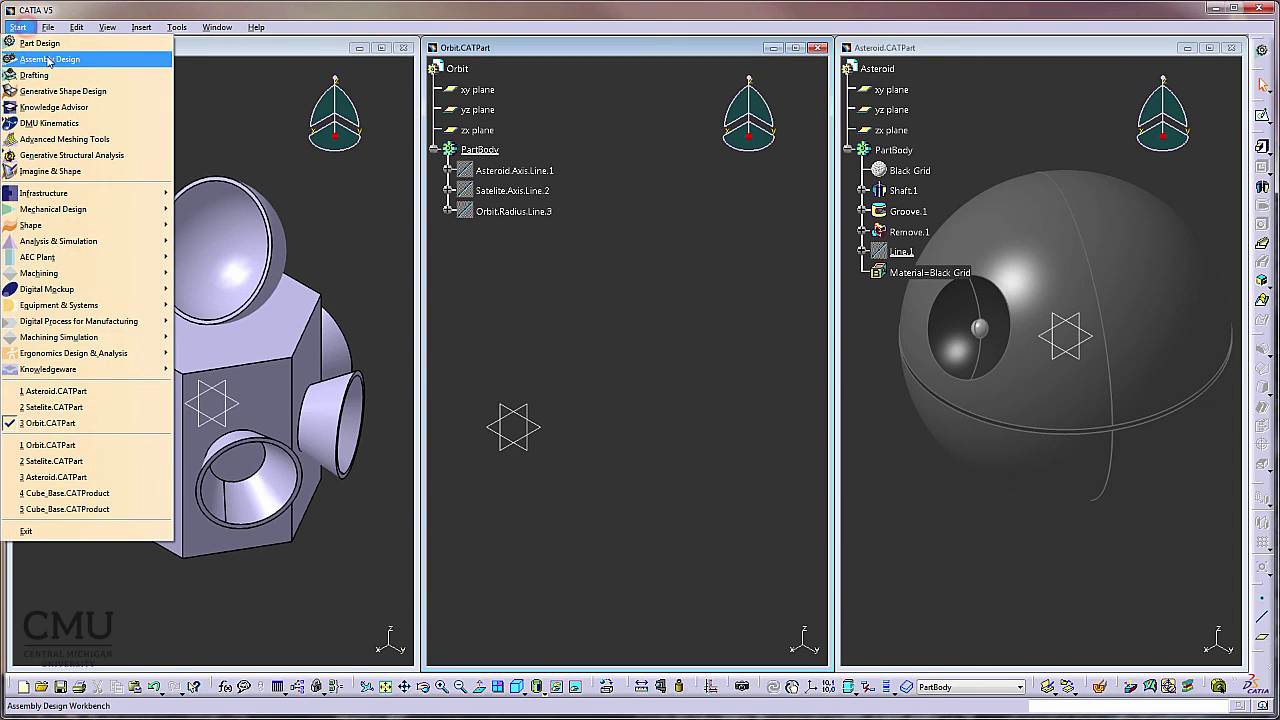
click(45, 59)
right_click(165, 186)
click(226, 250)
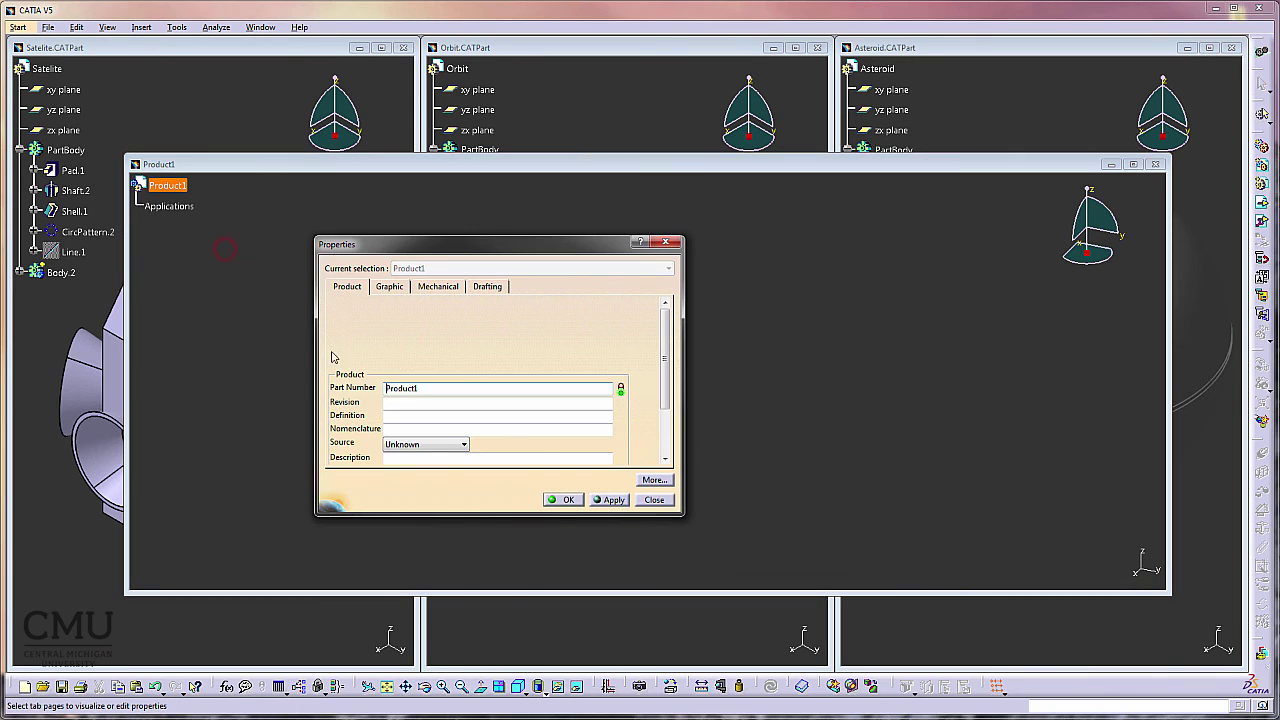
double_click(424, 390)
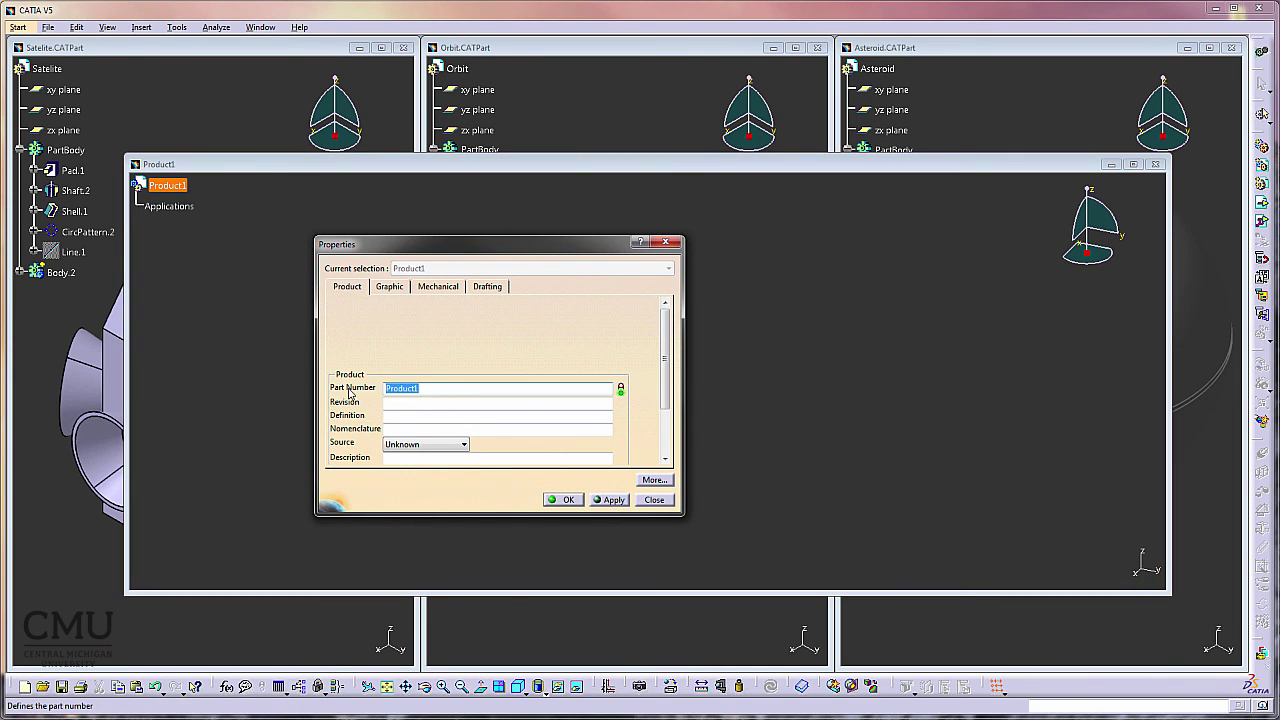
text(Case 1)
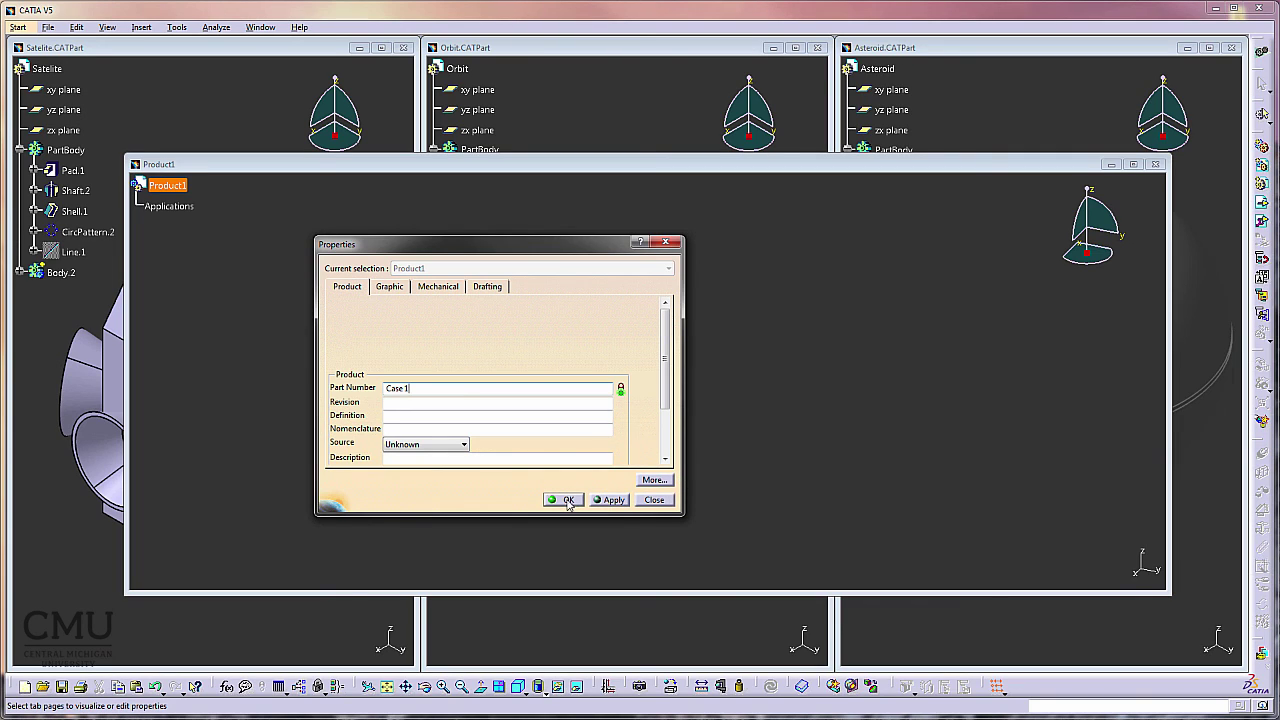
click(567, 501)
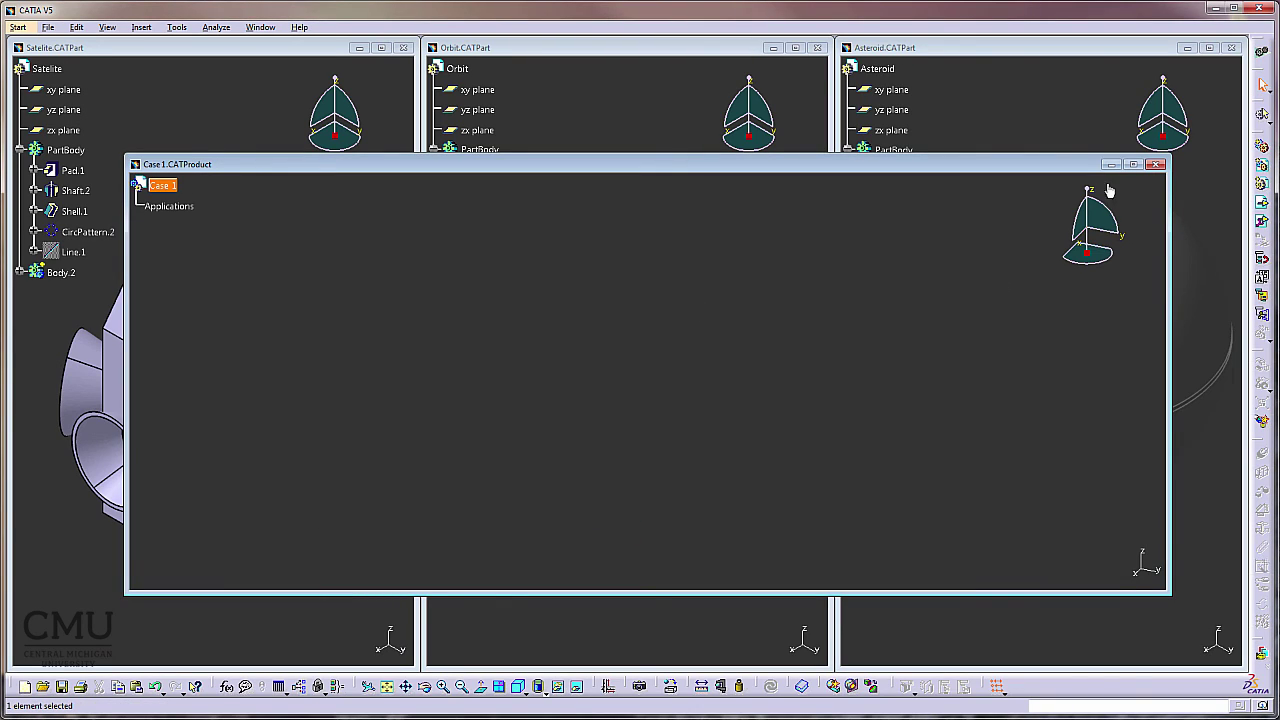
Tile the four windows vertically and drag Asteroid, Orbit and Satelite into Case 1
click(262, 27)
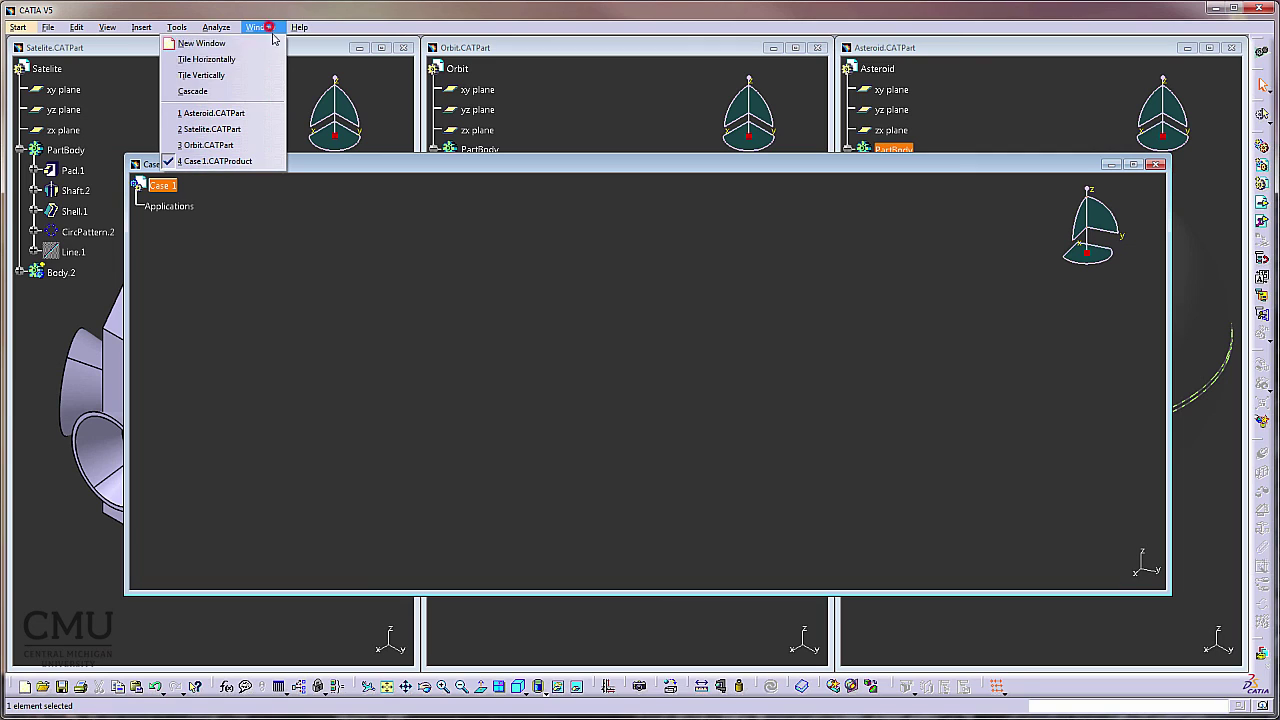
click(250, 79)
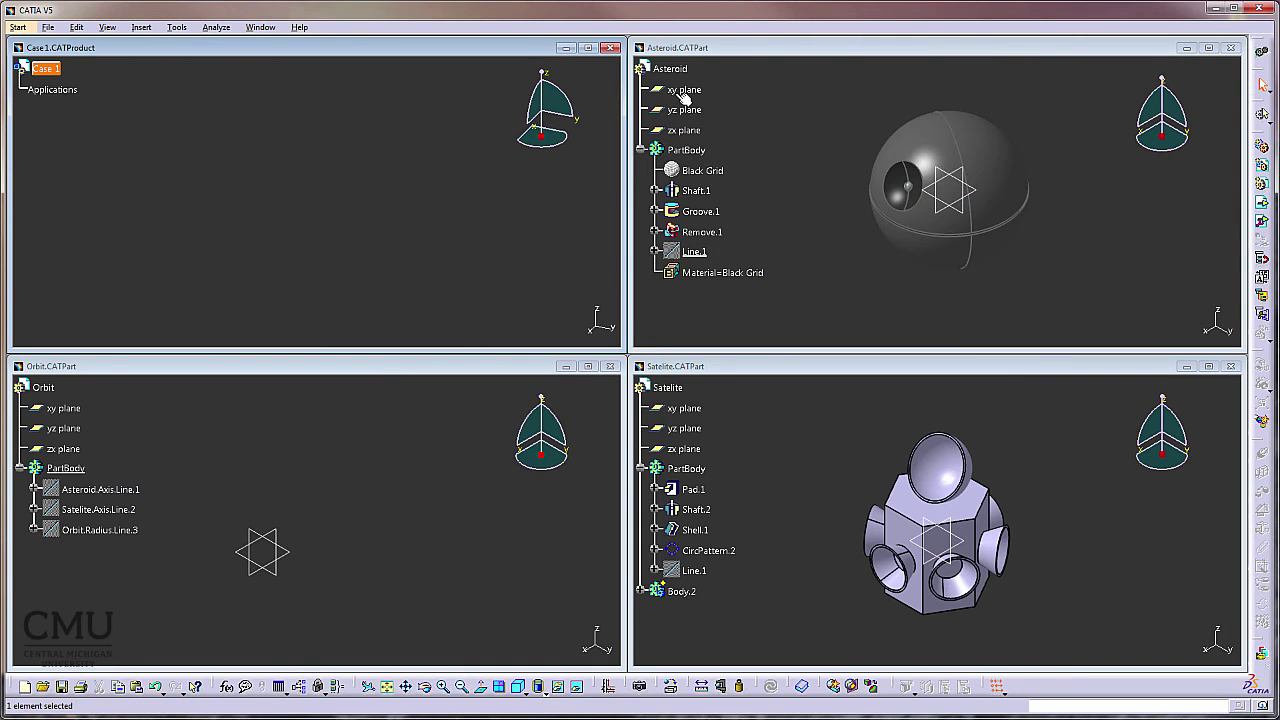
drag(675, 75, 50, 70)
drag(43, 387, 190, 138)
drag(668, 388, 52, 72)
click(400, 472)
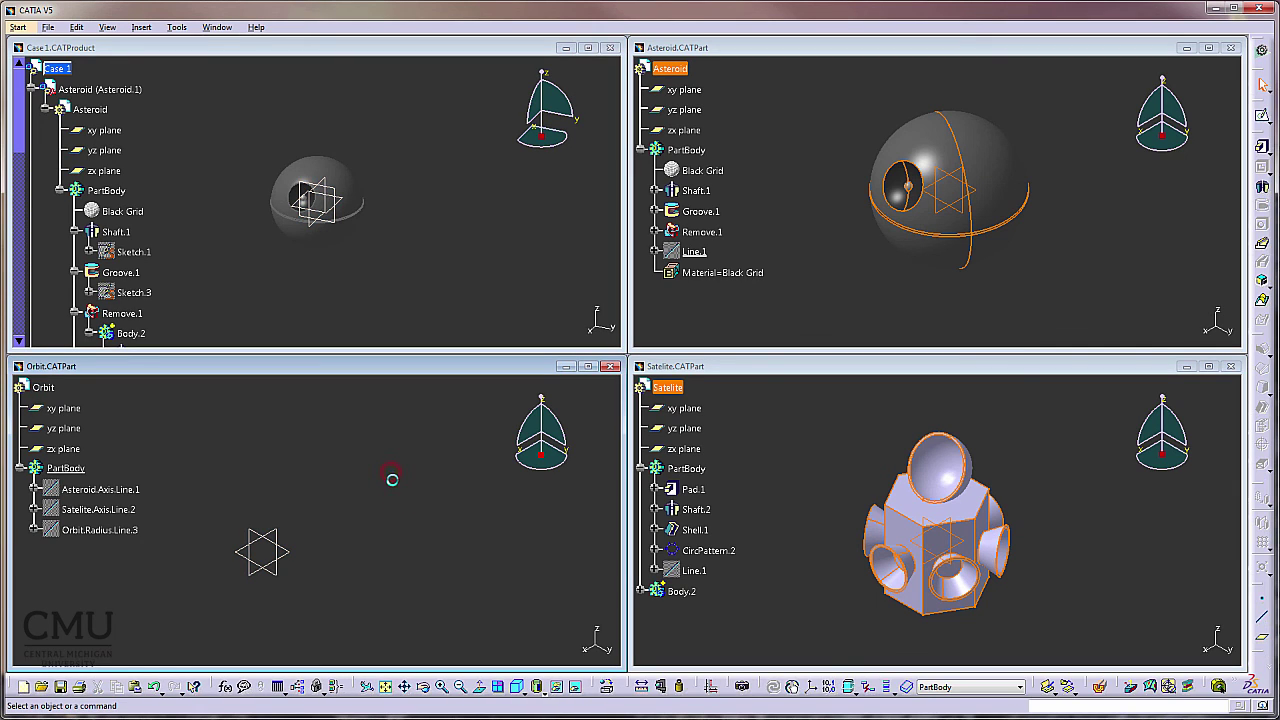
click(419, 259)
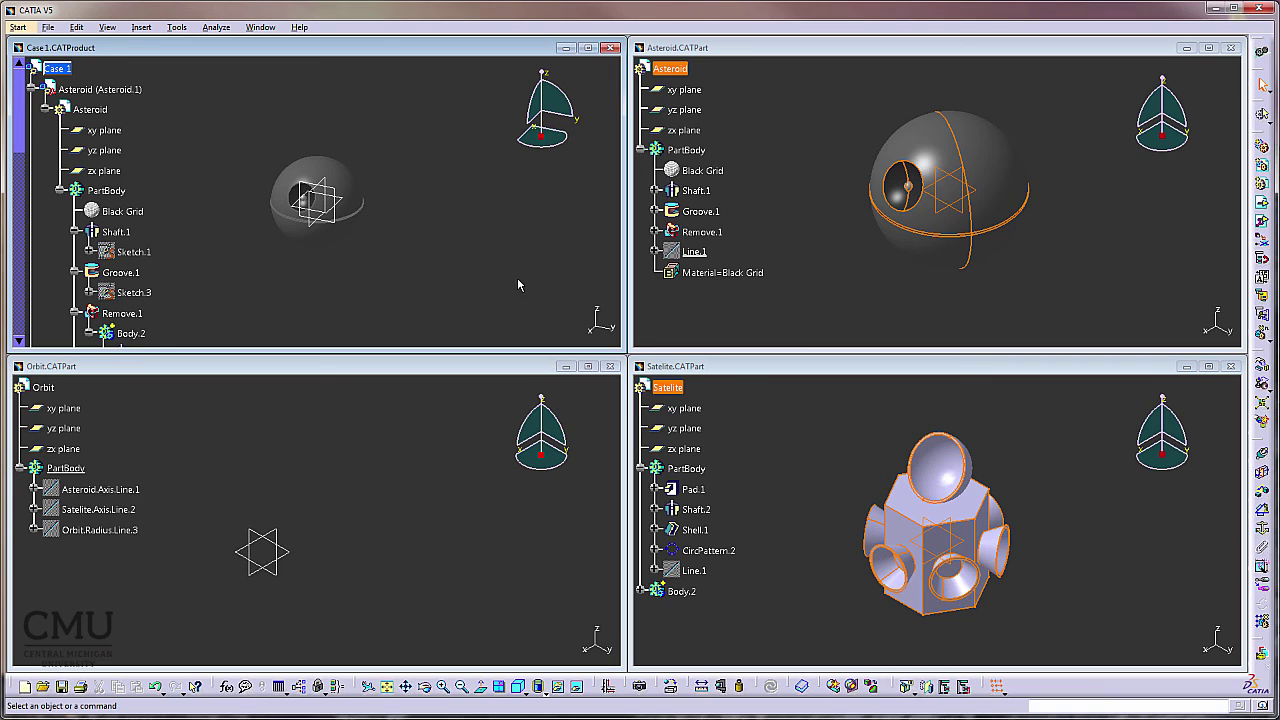
Show the hidden asteroid axis, satellite axis and orbit radius lines
right_click(85, 489)
click(150, 530)
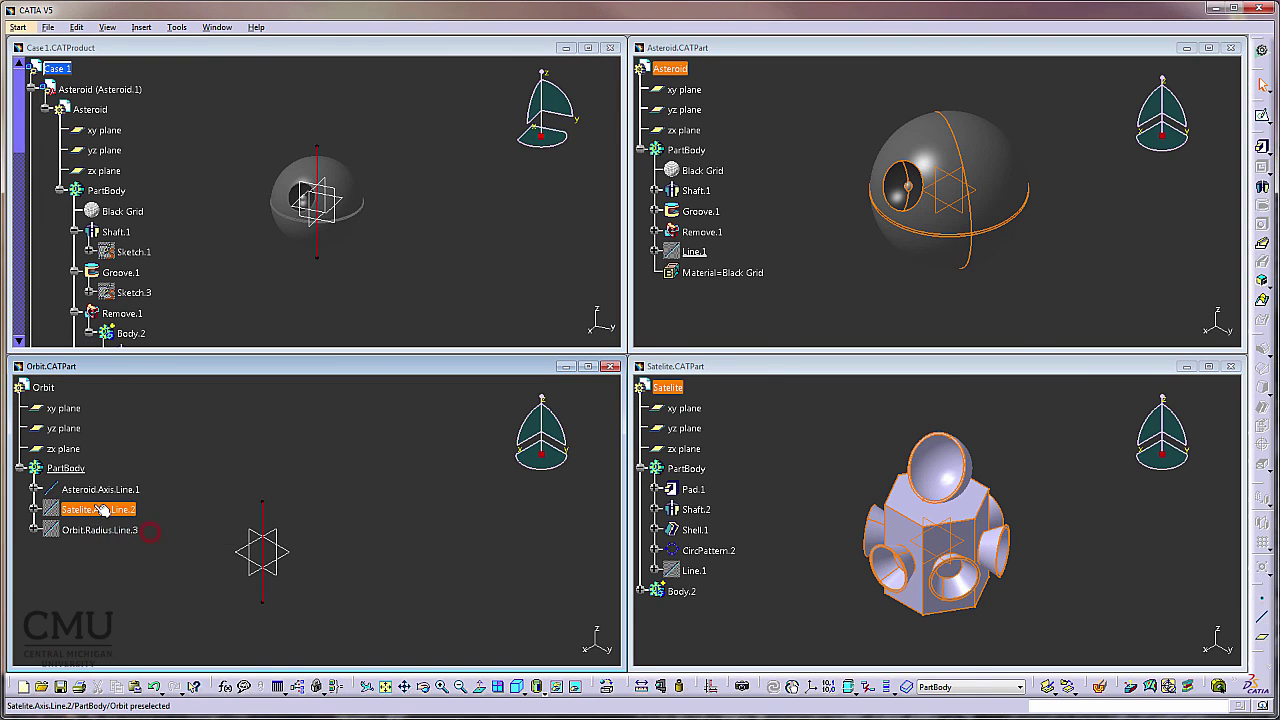
right_click(104, 510)
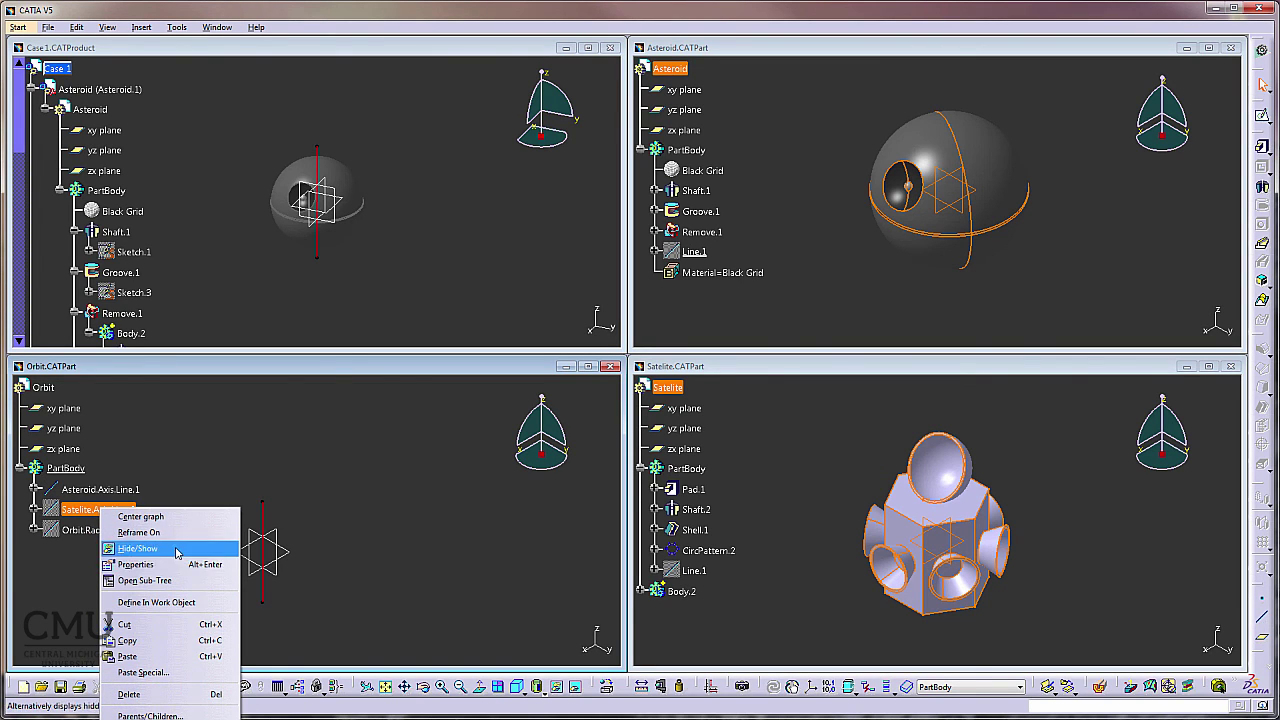
click(177, 550)
right_click(107, 530)
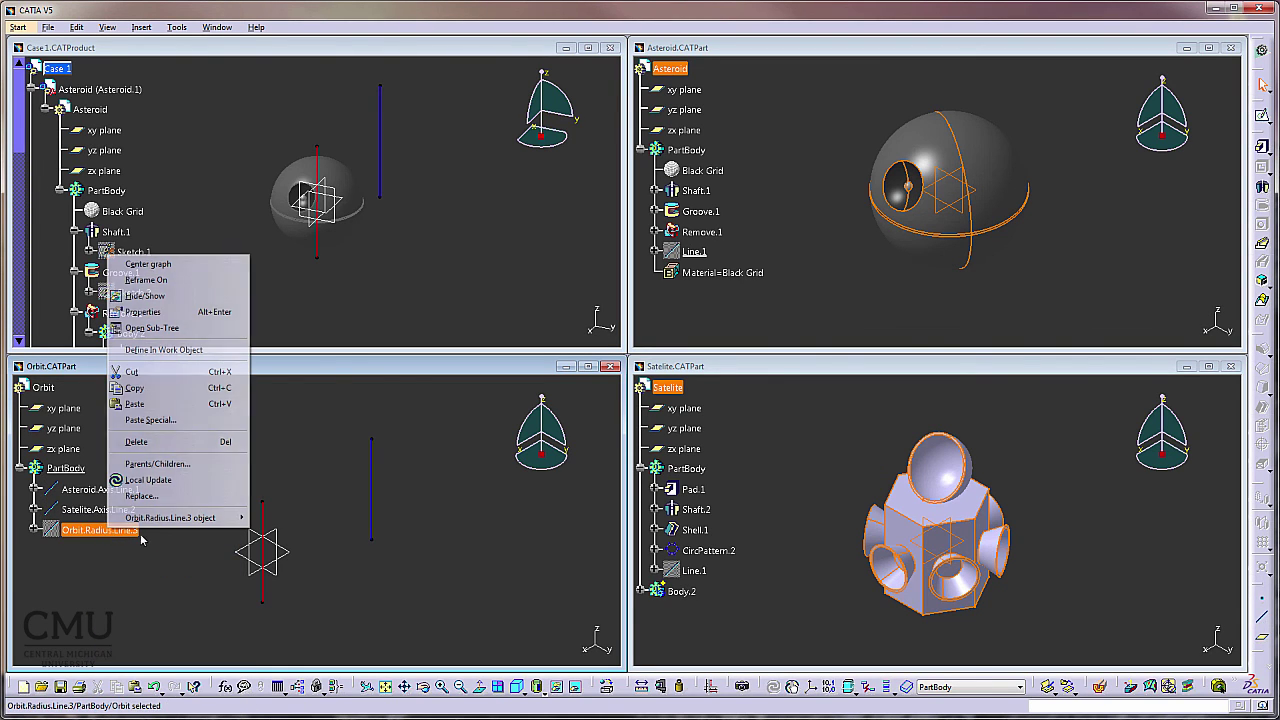
click(179, 298)
Show Line.1 in the Satelite and Asteroid parts, then maximize the Case 1 window
click(695, 570)
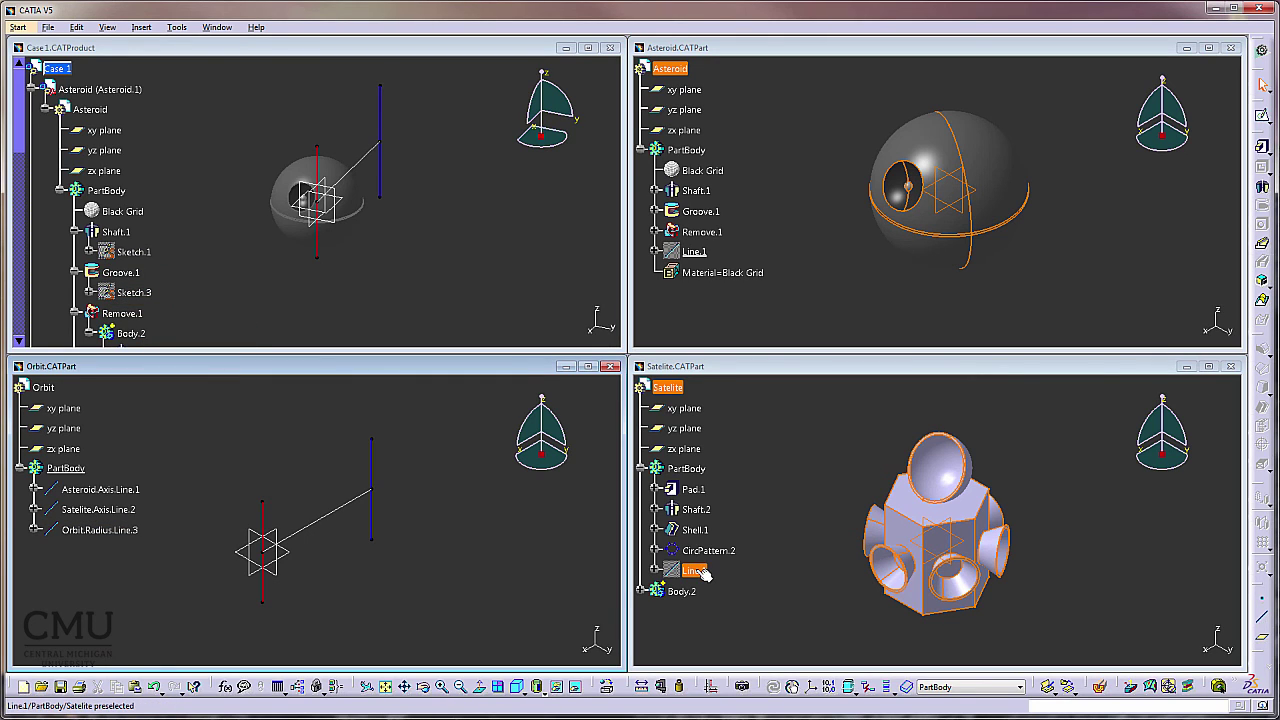
right_click(697, 571)
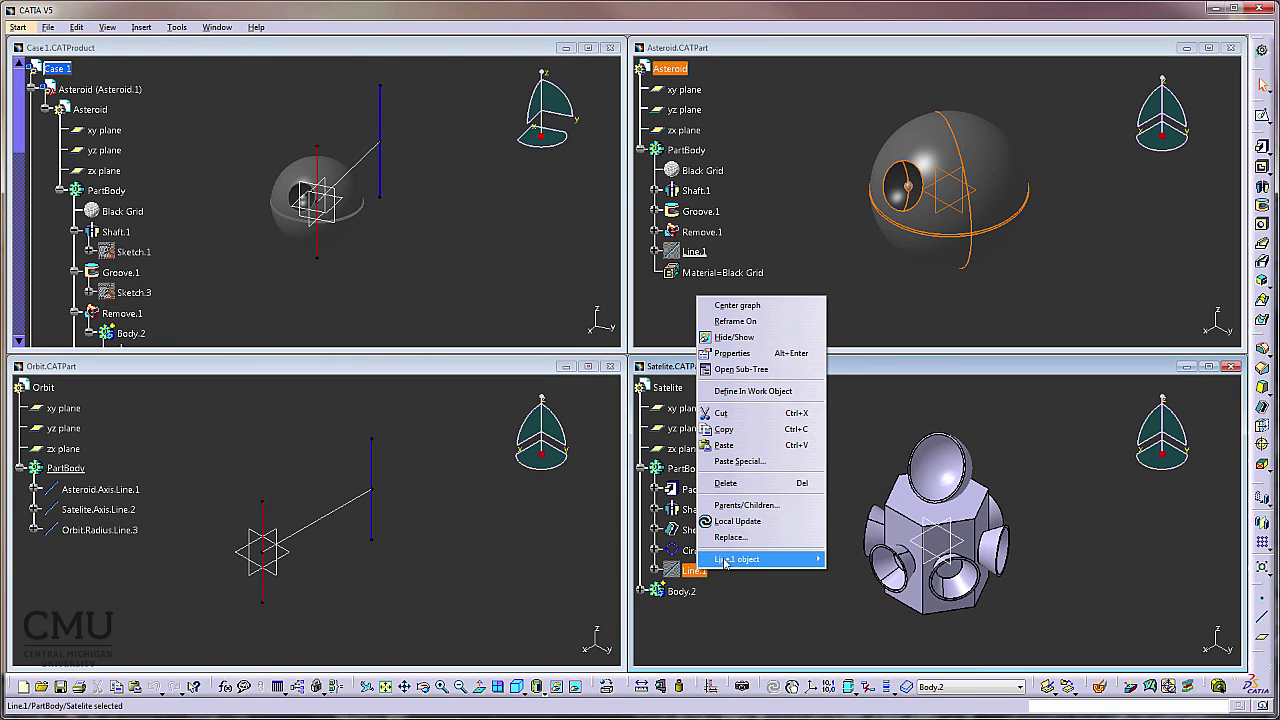
click(762, 337)
click(695, 252)
right_click(696, 254)
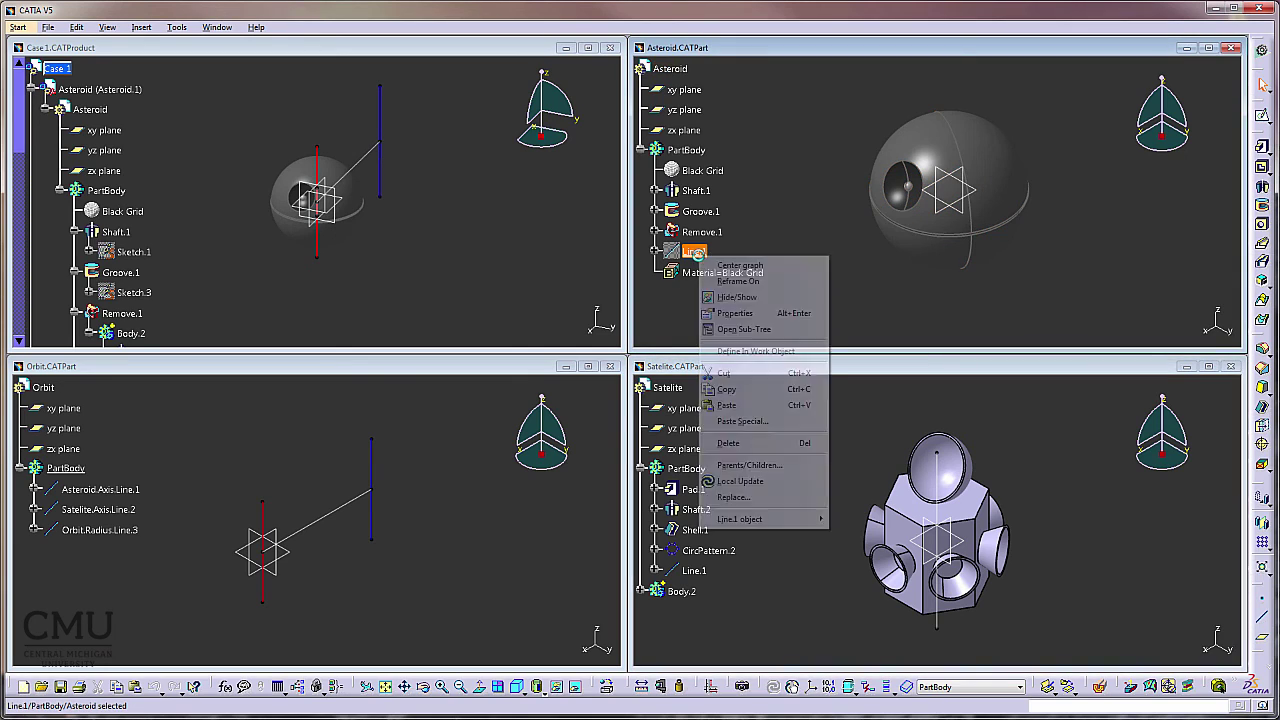
click(770, 297)
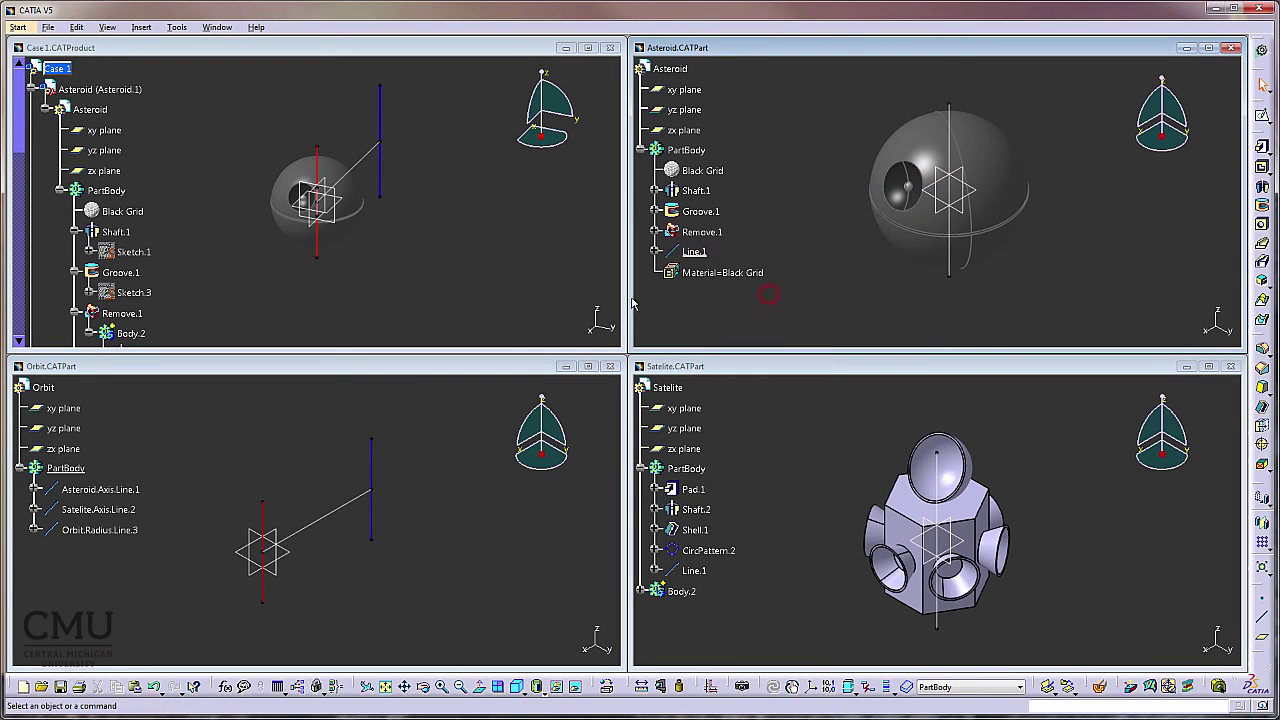
click(590, 49)
click(589, 49)
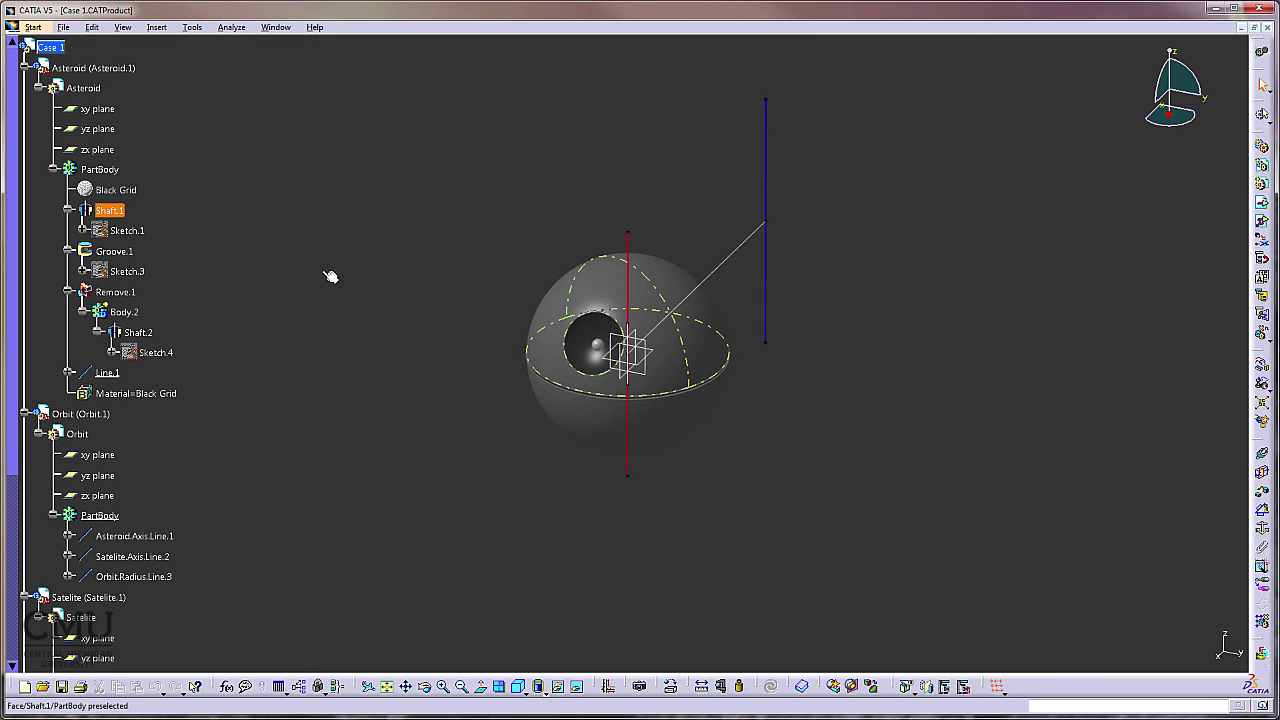
Hide Asteroid, drag Orbit aside and Satelite near the blue axis top, then reshow Asteroid
right_click(107, 70)
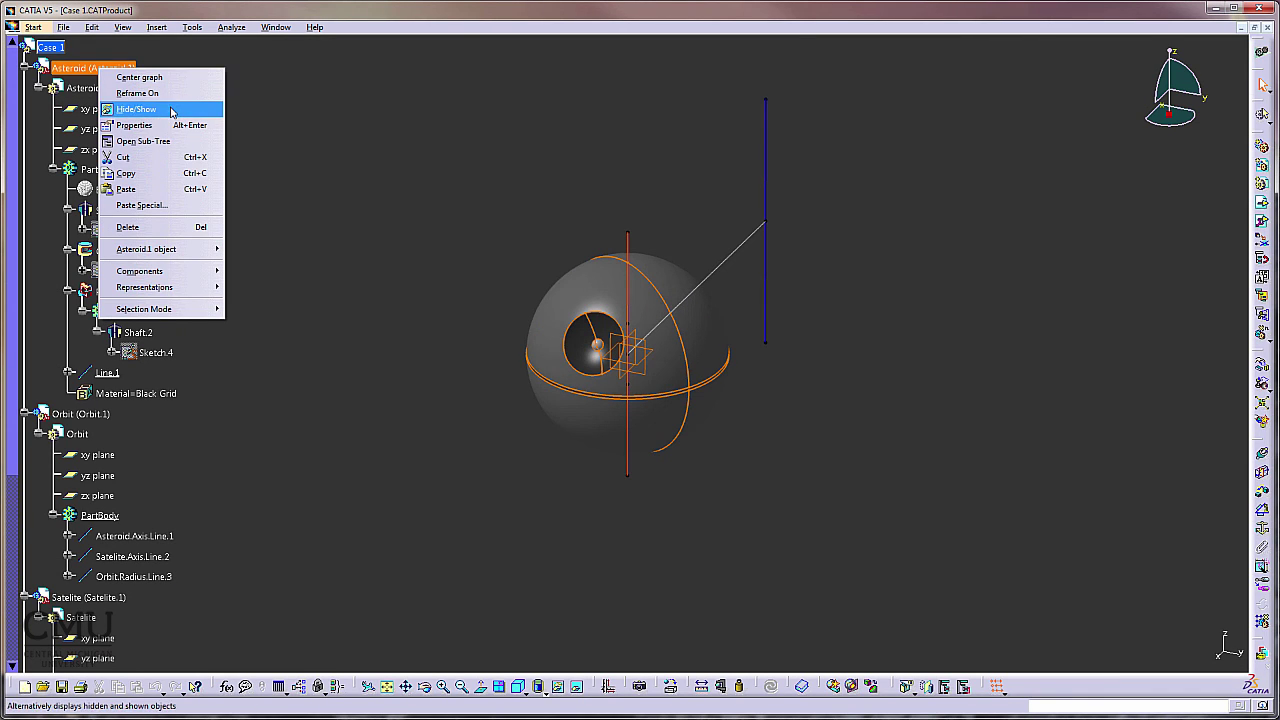
click(136, 109)
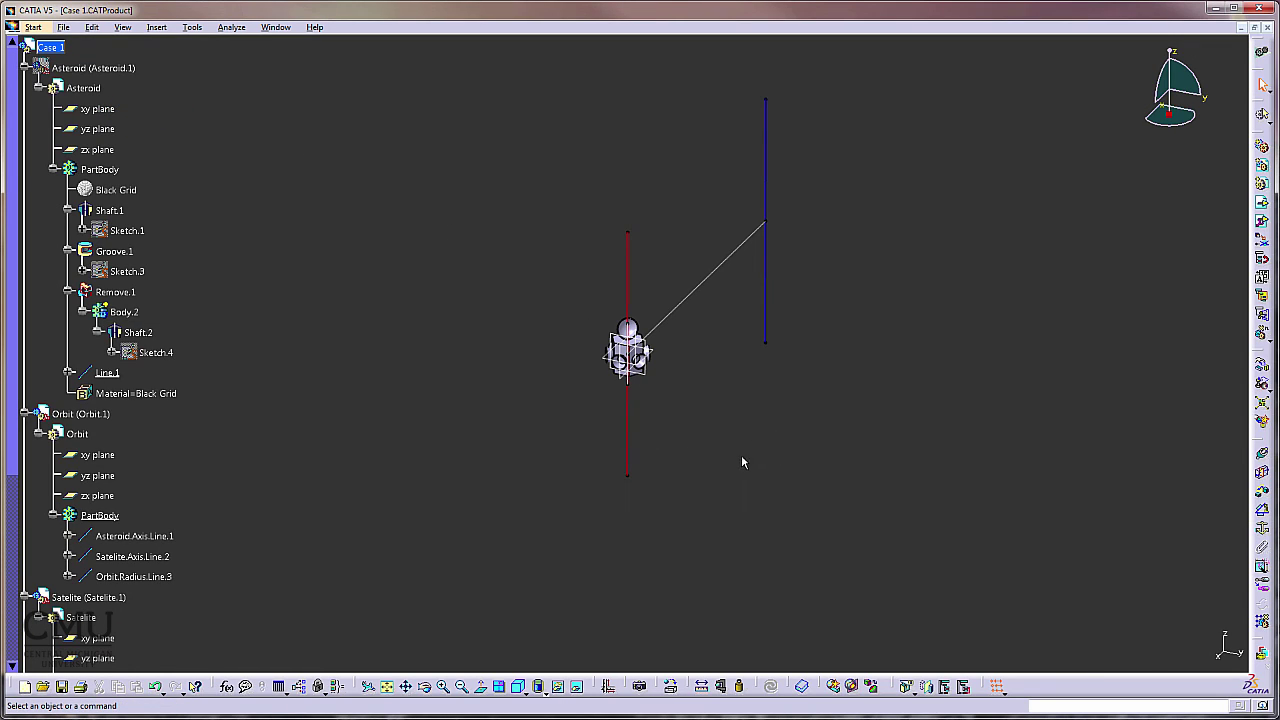
click(1262, 366)
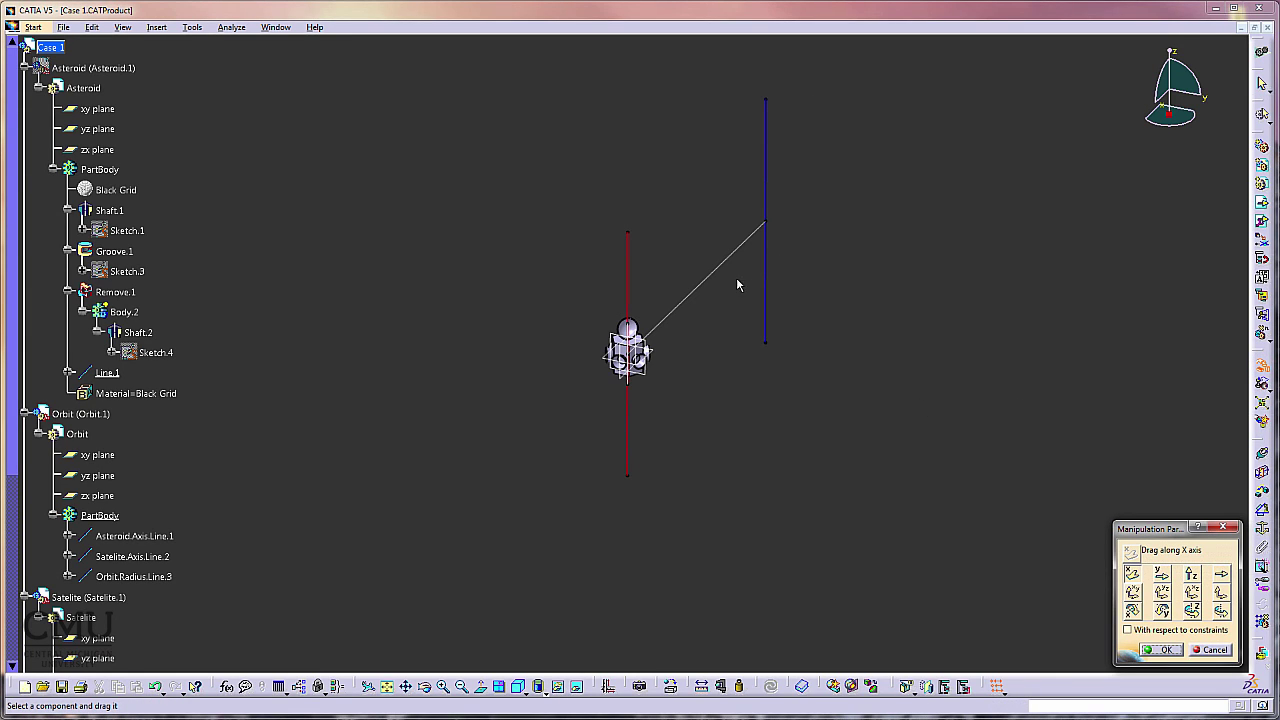
drag(768, 257, 784, 278)
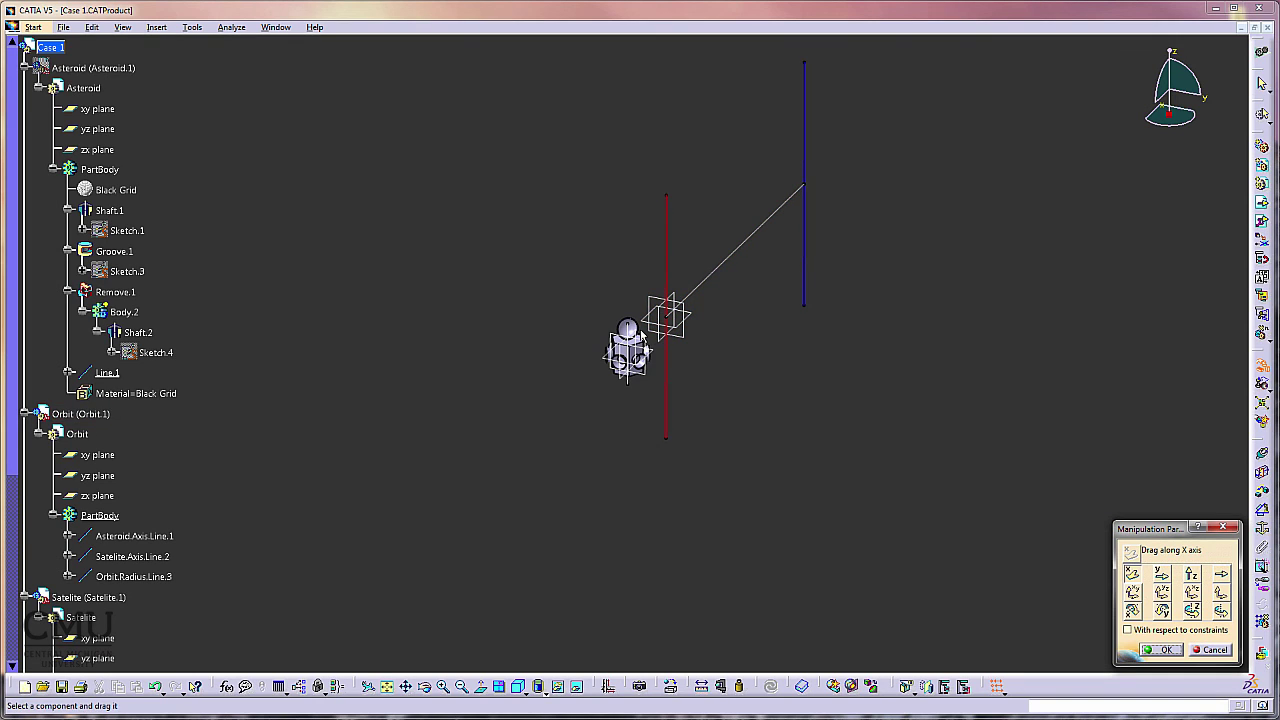
drag(628, 345, 877, 151)
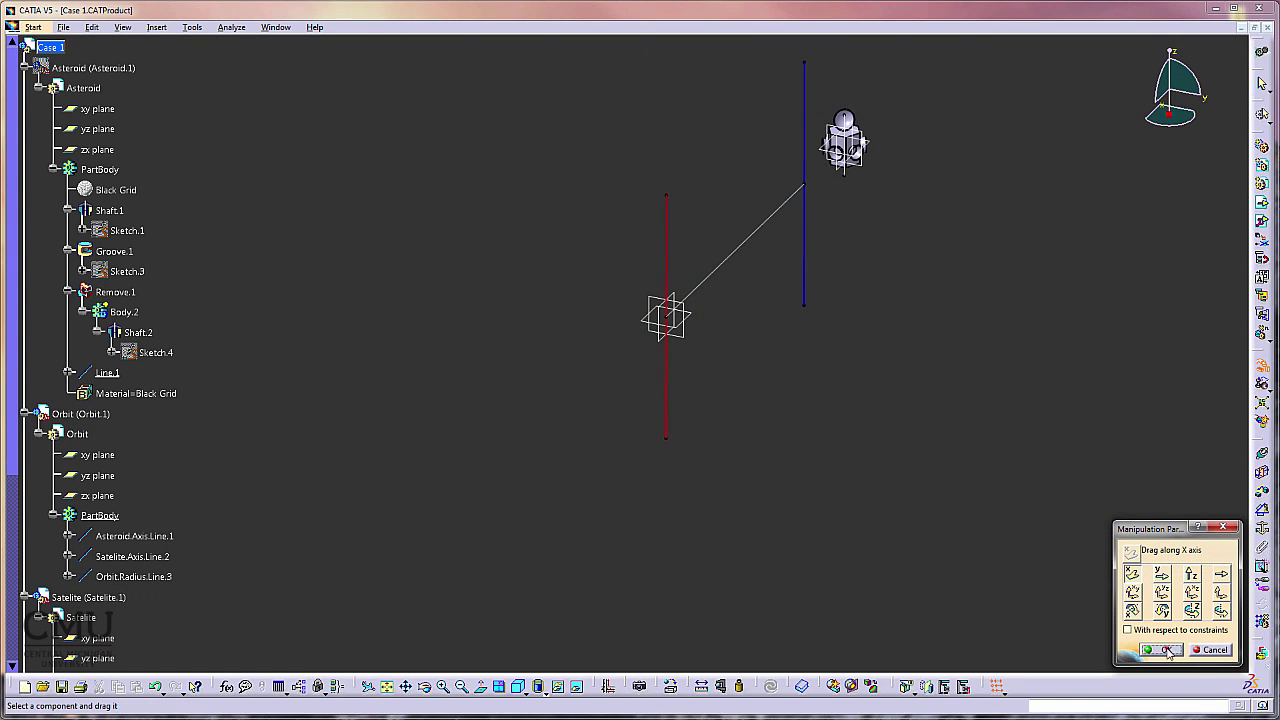
click(1167, 650)
right_click(91, 66)
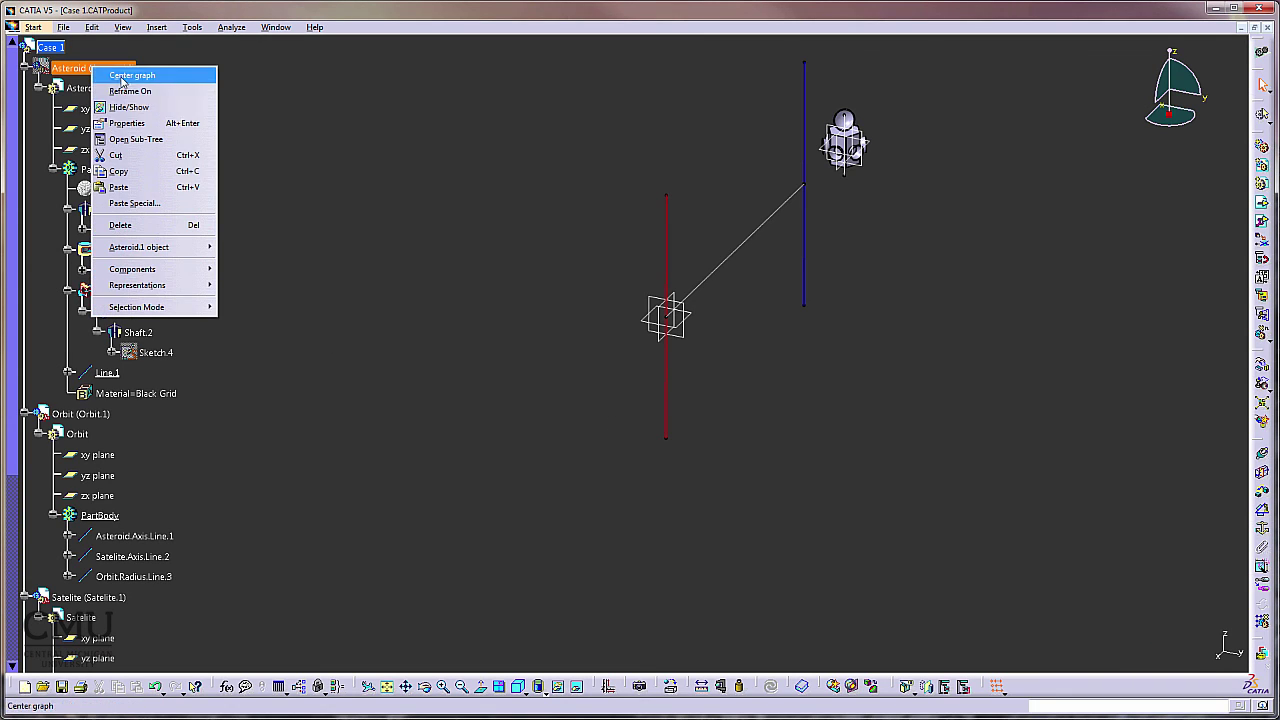
click(145, 106)
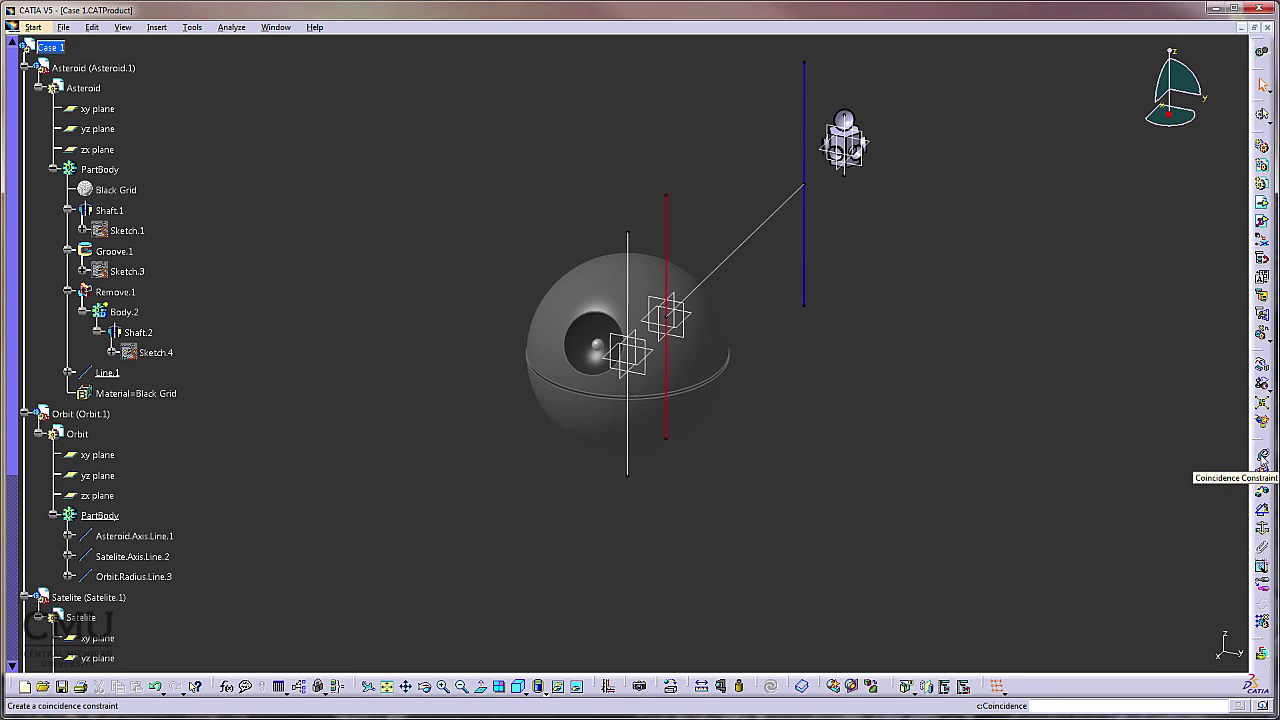
Make the vertical line coincide with the asteroid axis, and the Orbit and Asteroid xy planes coincide
click(1262, 455)
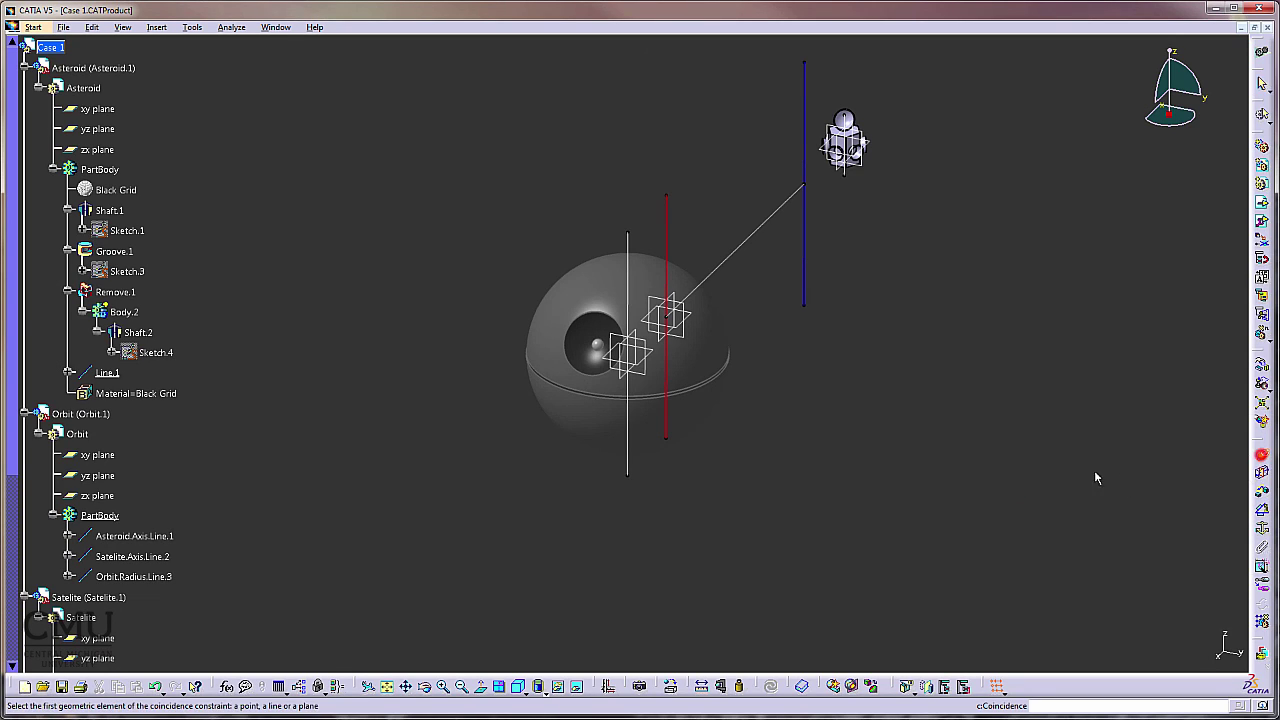
click(628, 246)
click(667, 228)
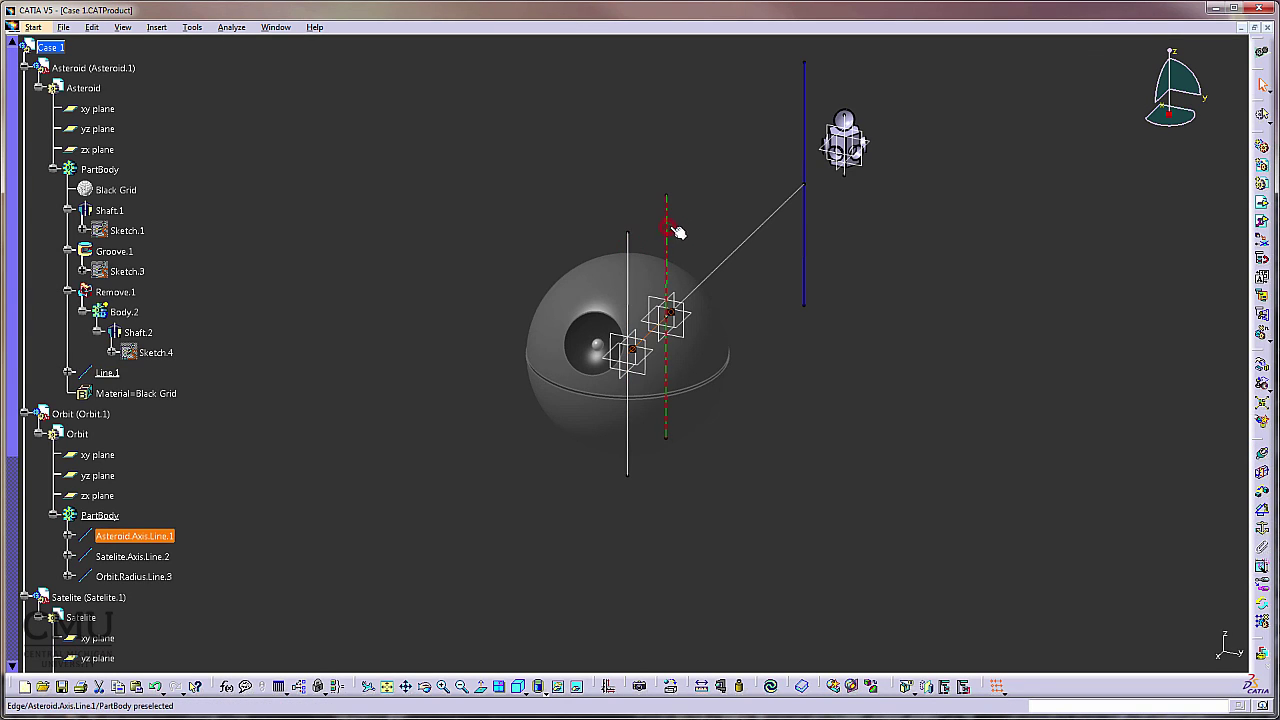
click(1261, 453)
click(698, 319)
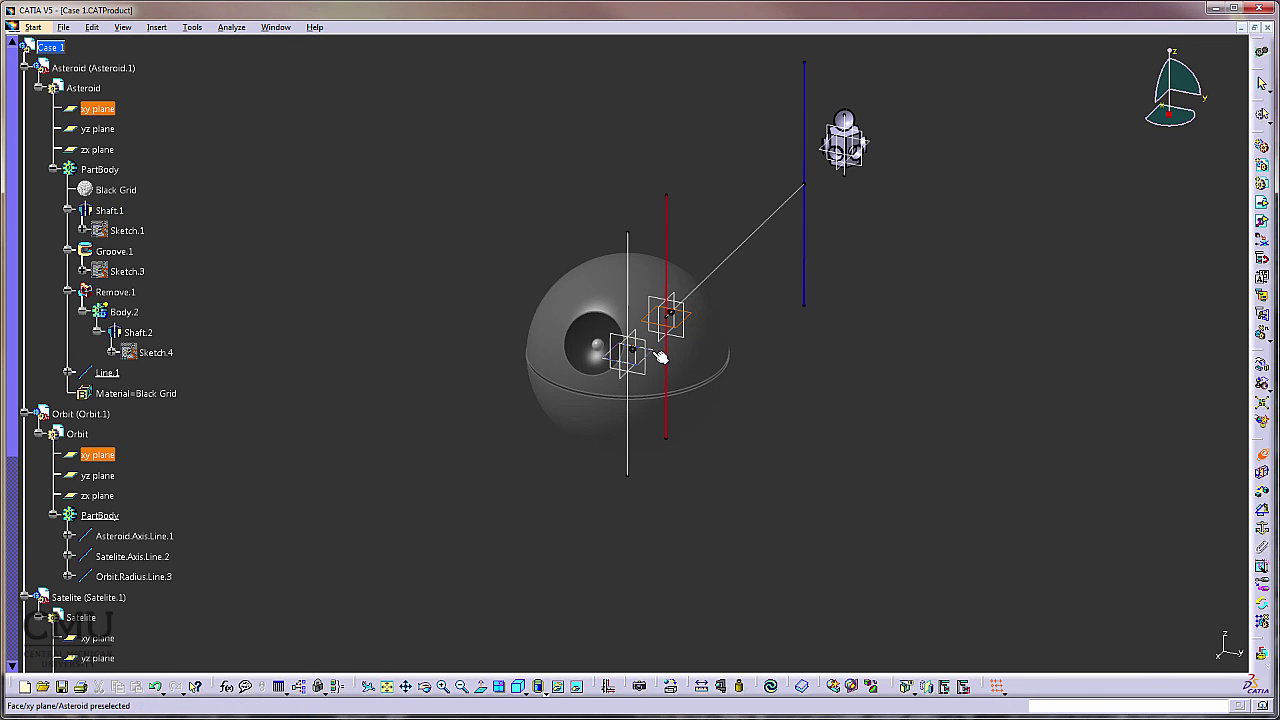
click(660, 358)
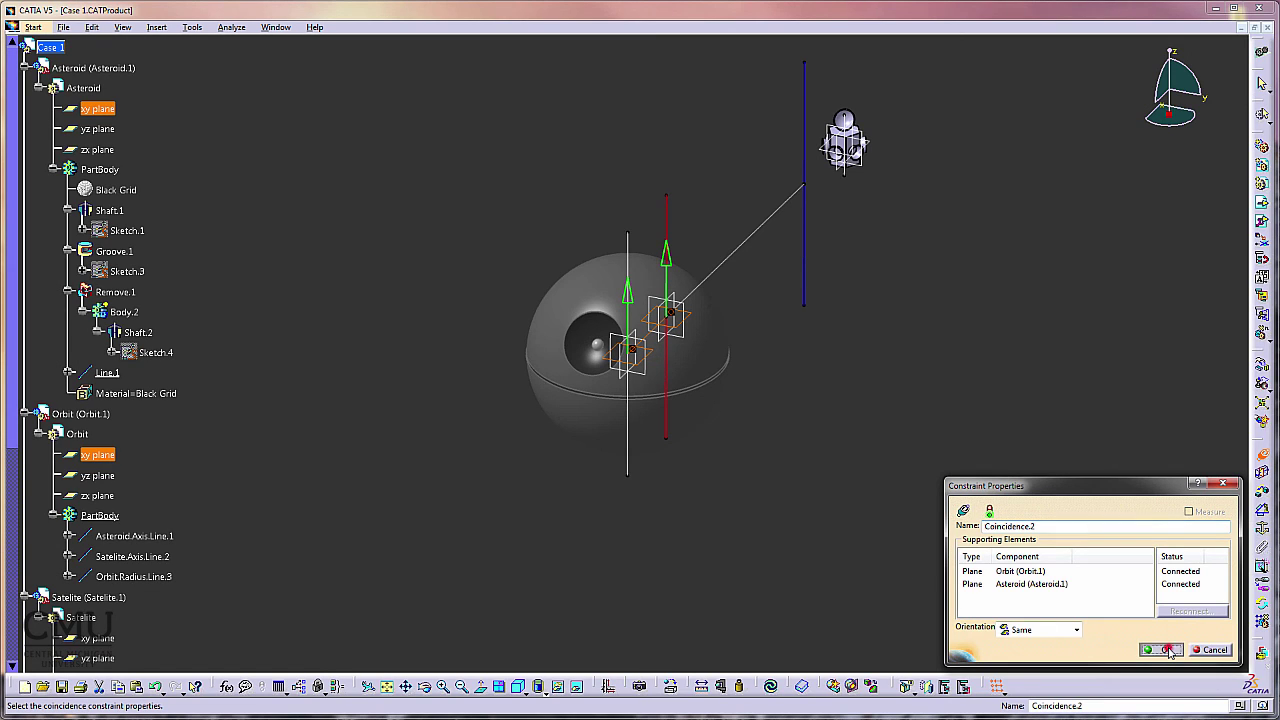
click(1167, 650)
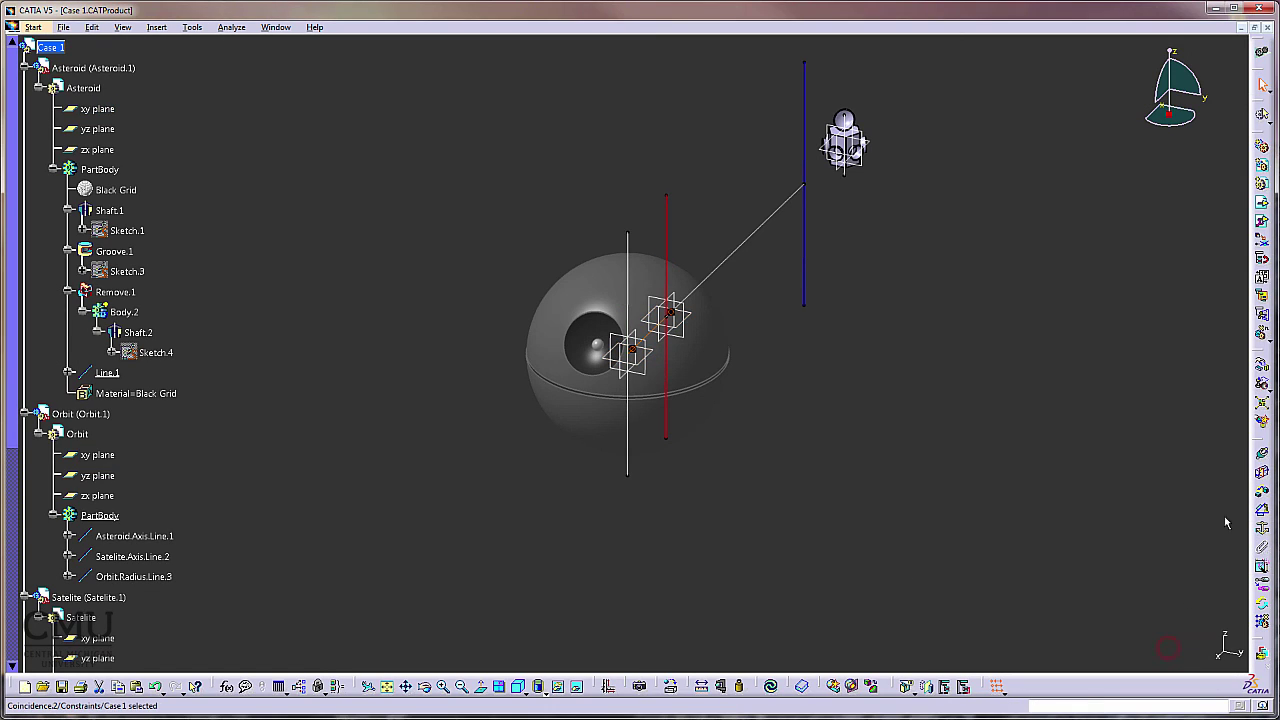
Coincide the satellite axis and xy plane with the orbit's satellite axis and plane, then update
click(1263, 456)
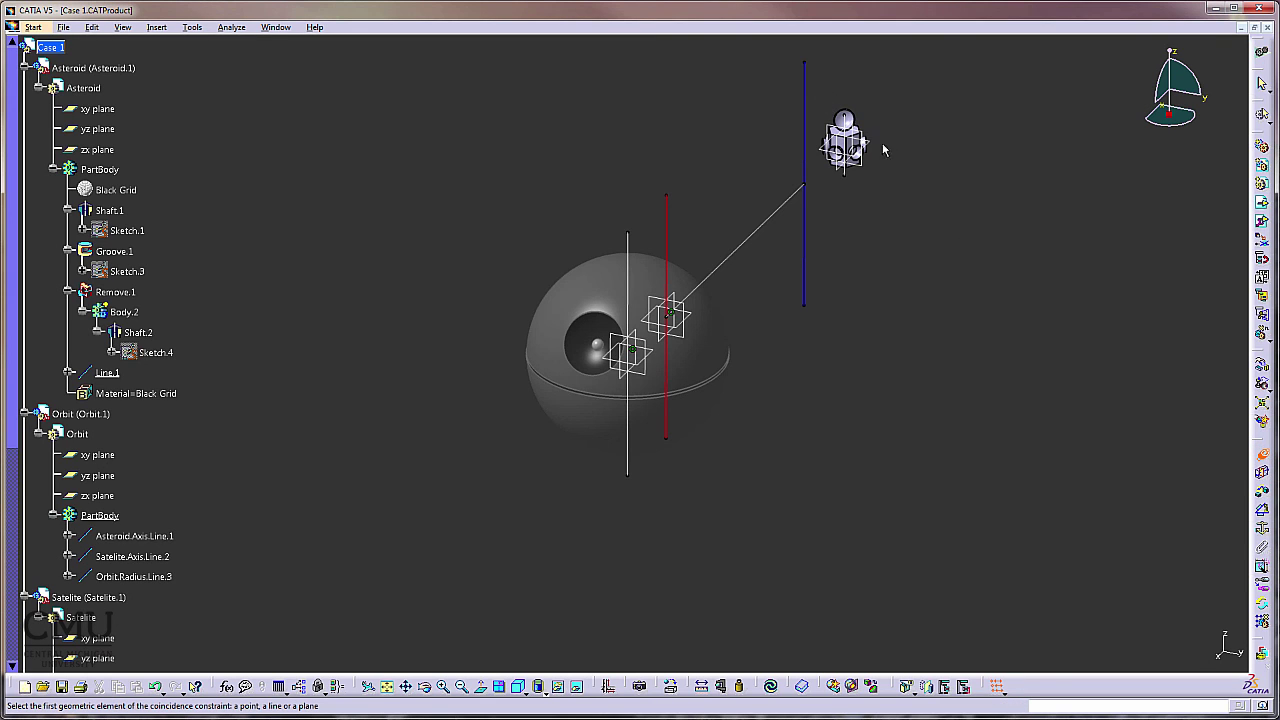
middle_drag(868, 260, 703, 273)
click(736, 200)
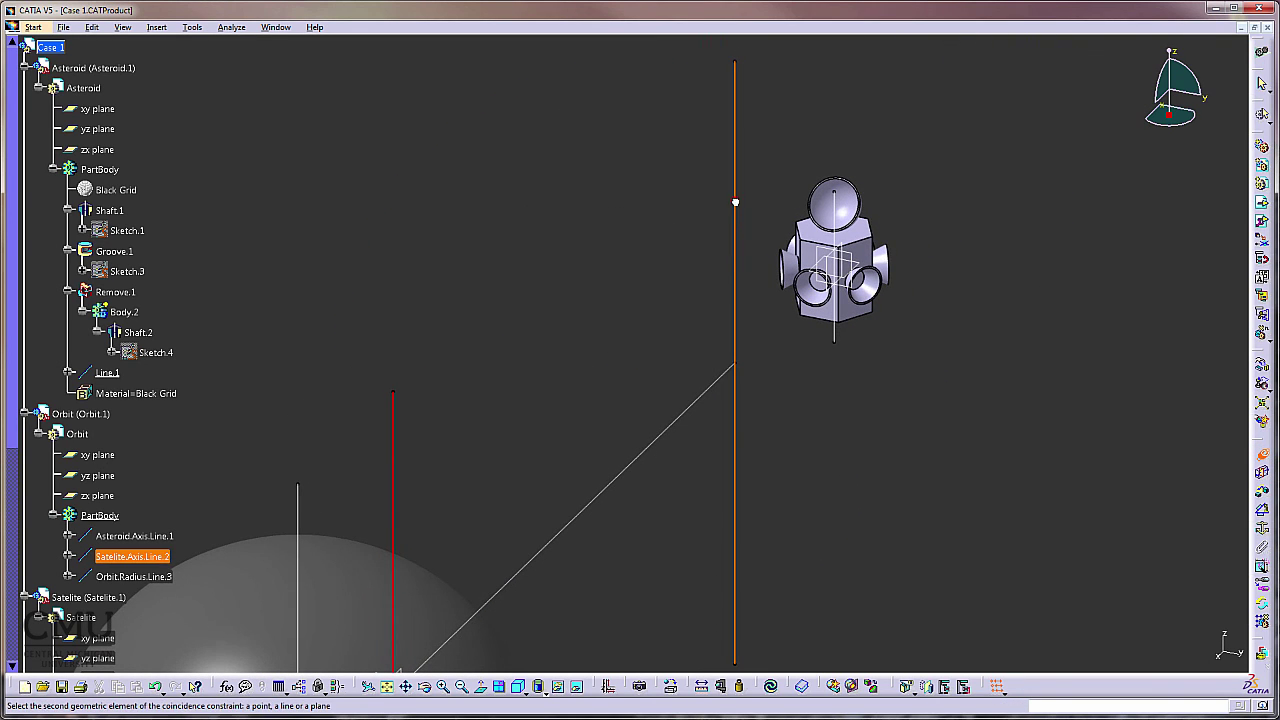
click(843, 208)
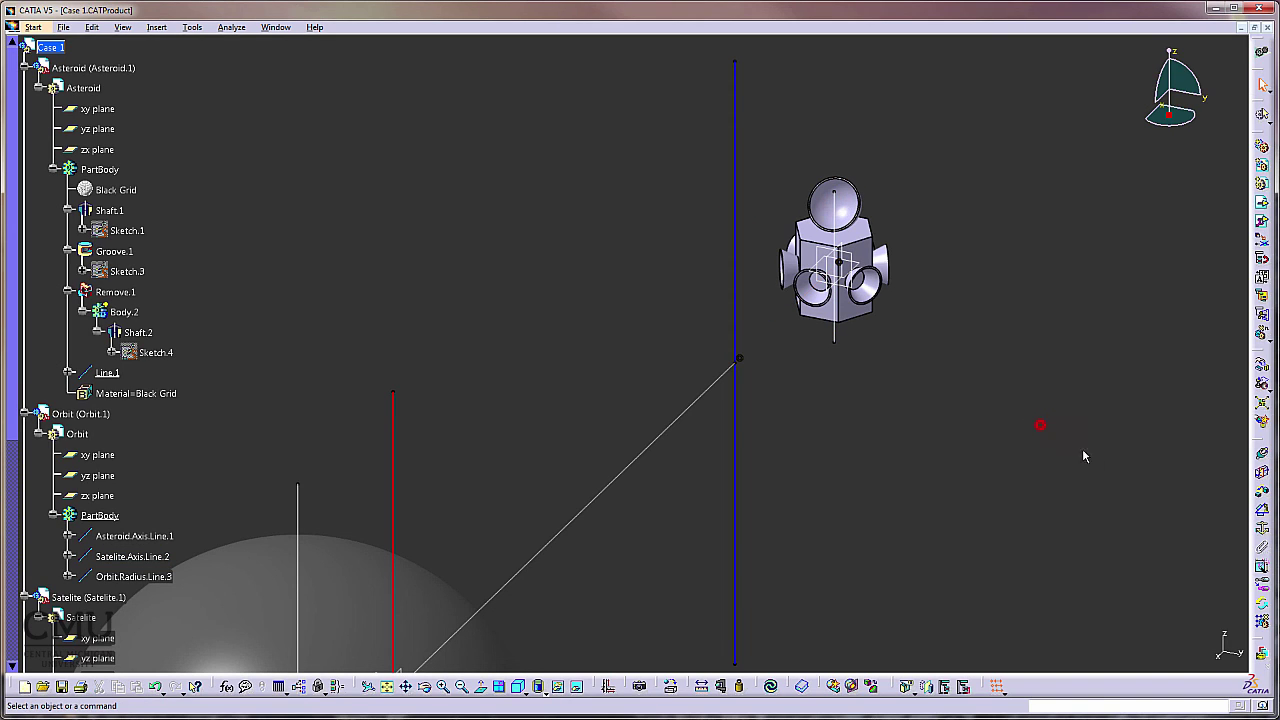
click(1262, 455)
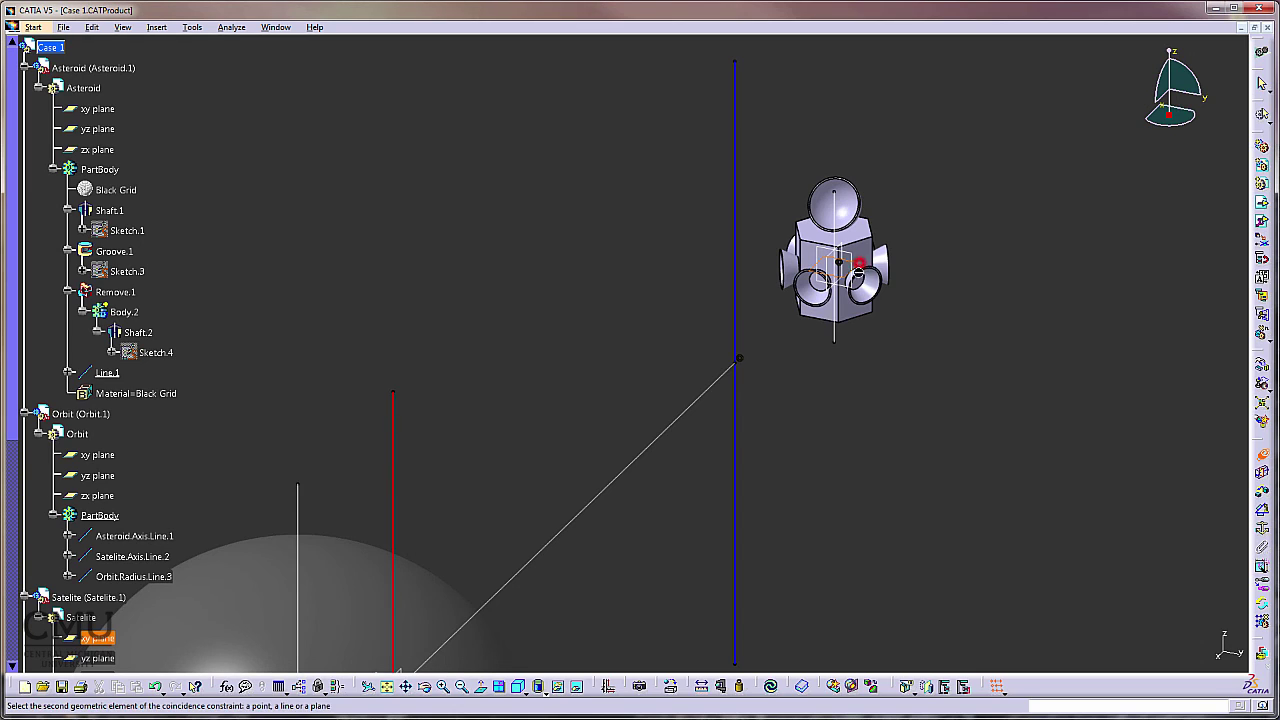
middle_drag(752, 420, 716, 488)
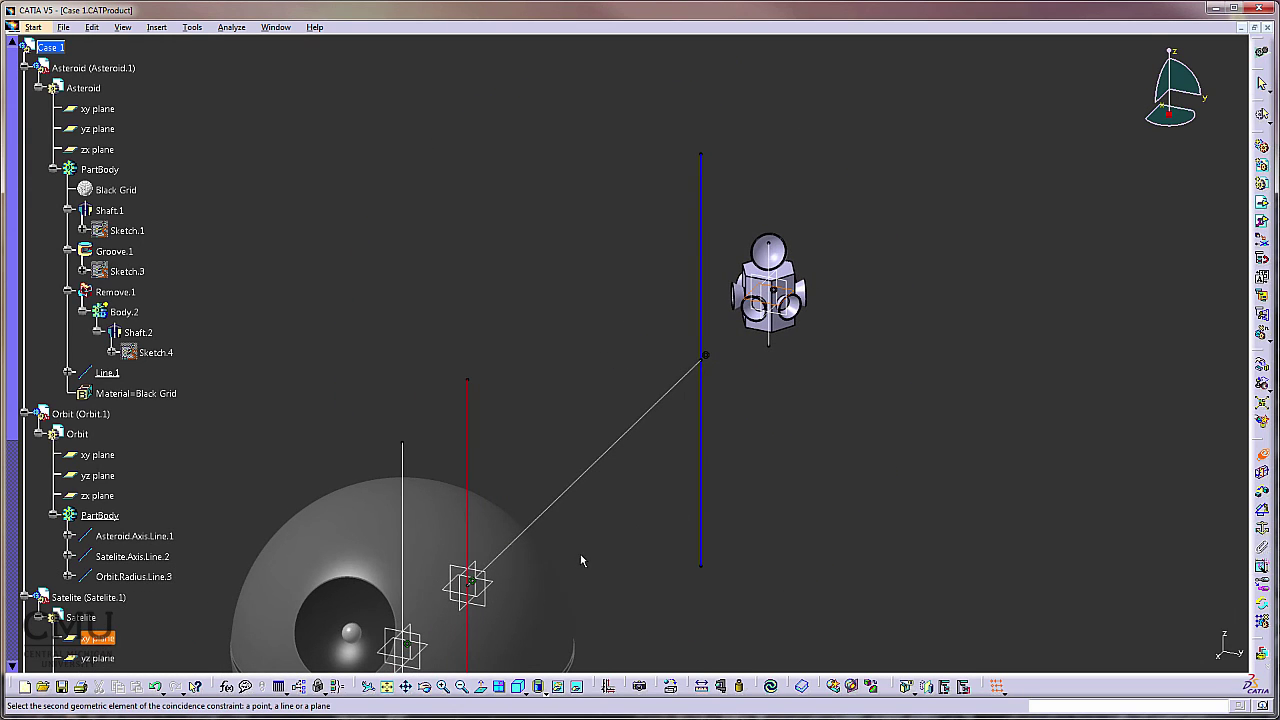
click(499, 588)
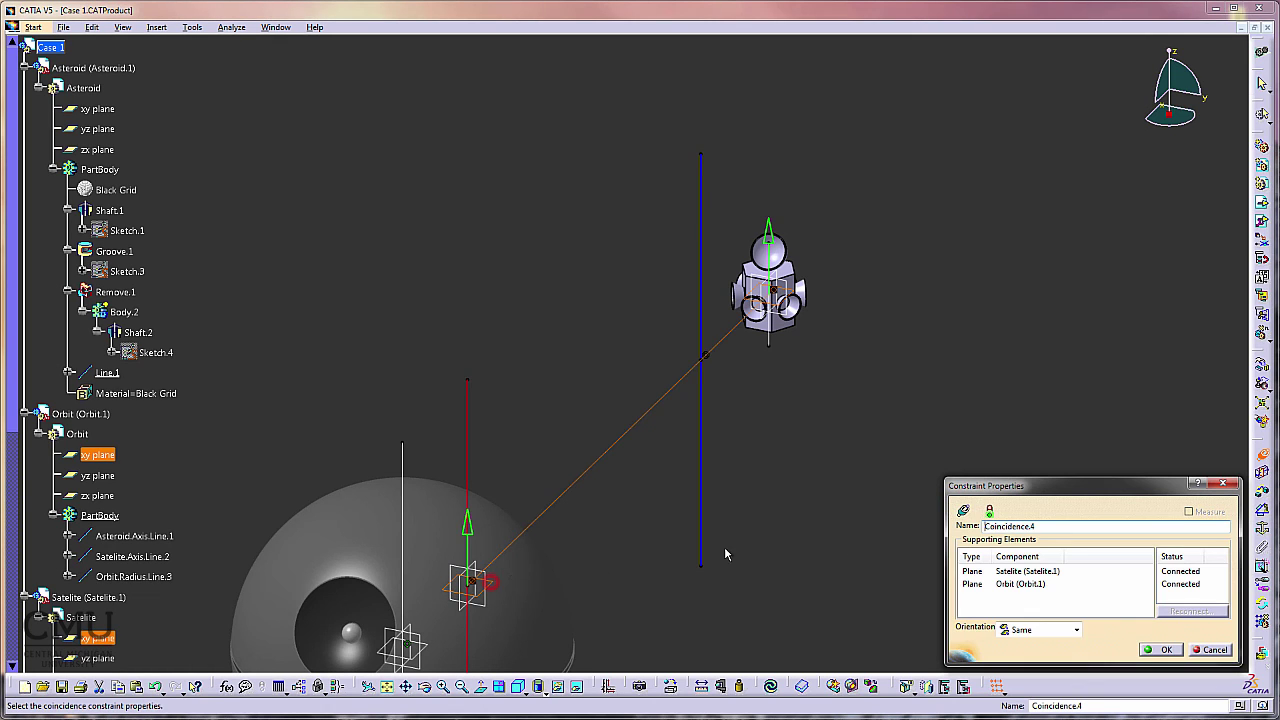
click(1158, 649)
click(1035, 461)
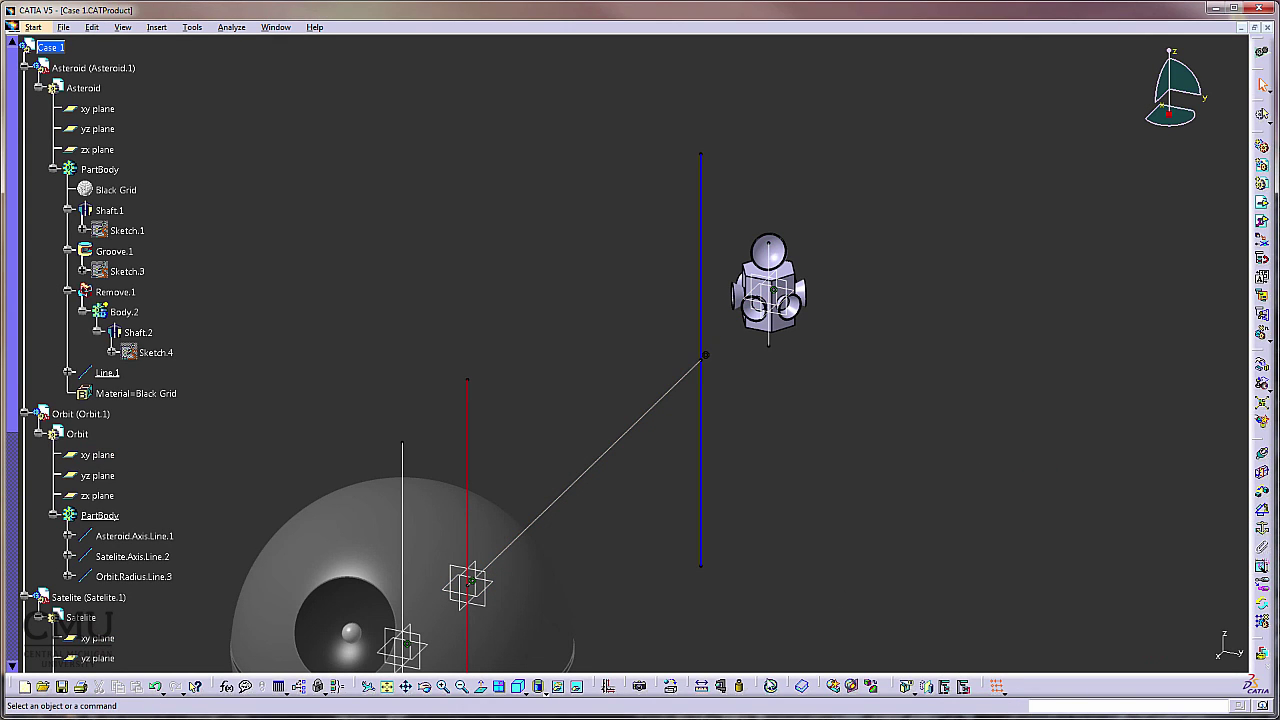
click(770, 686)
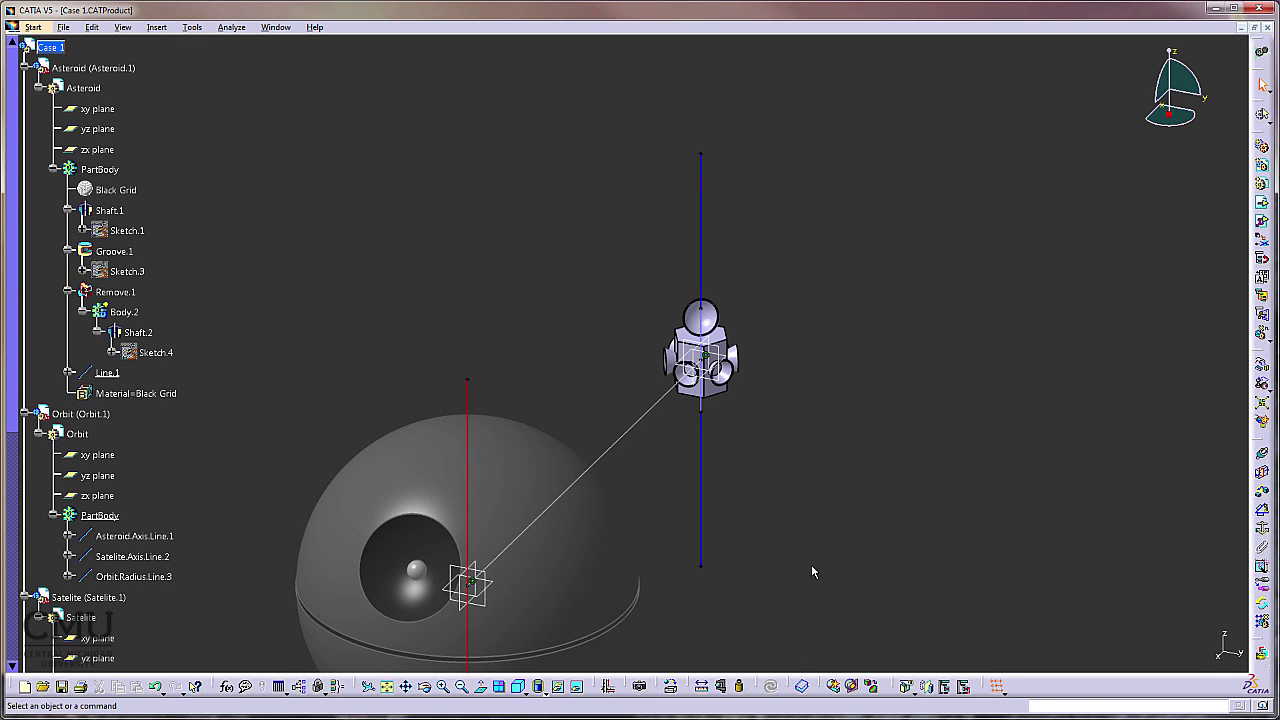
middle_drag(800, 544, 943, 359)
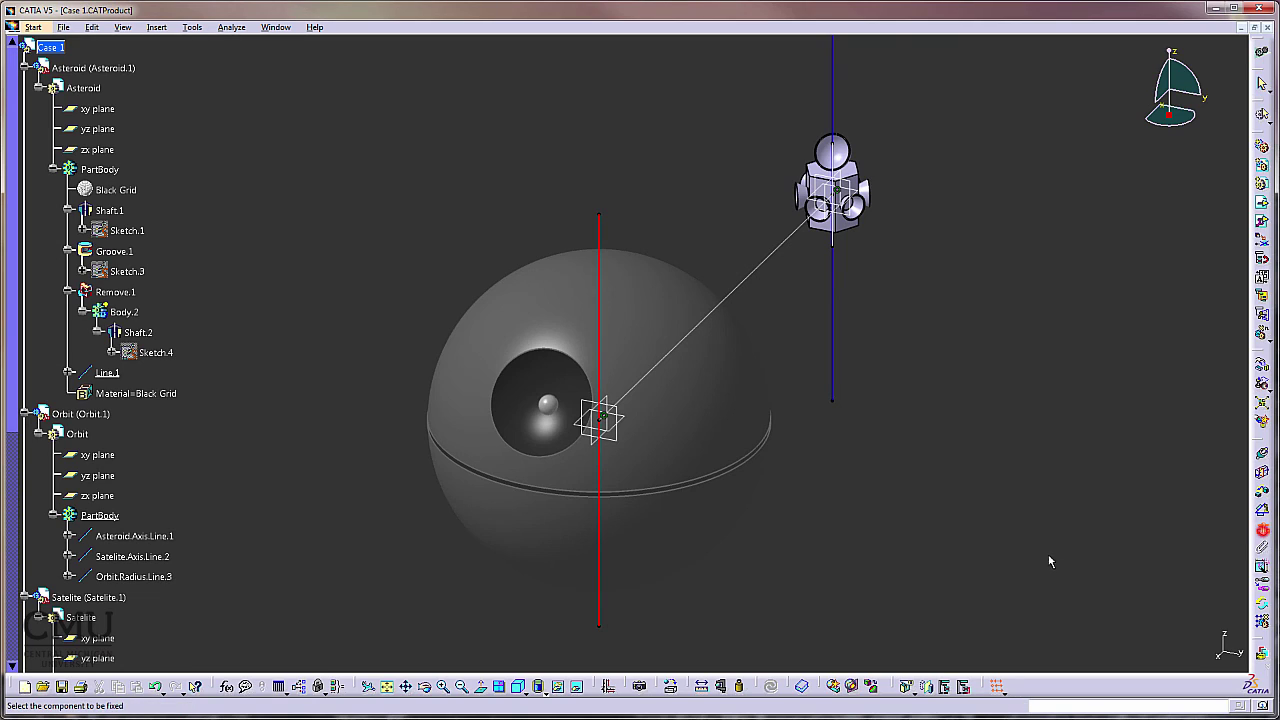
Apply a Fix constraint to the asteroid and collapse its branch in the tree
click(713, 371)
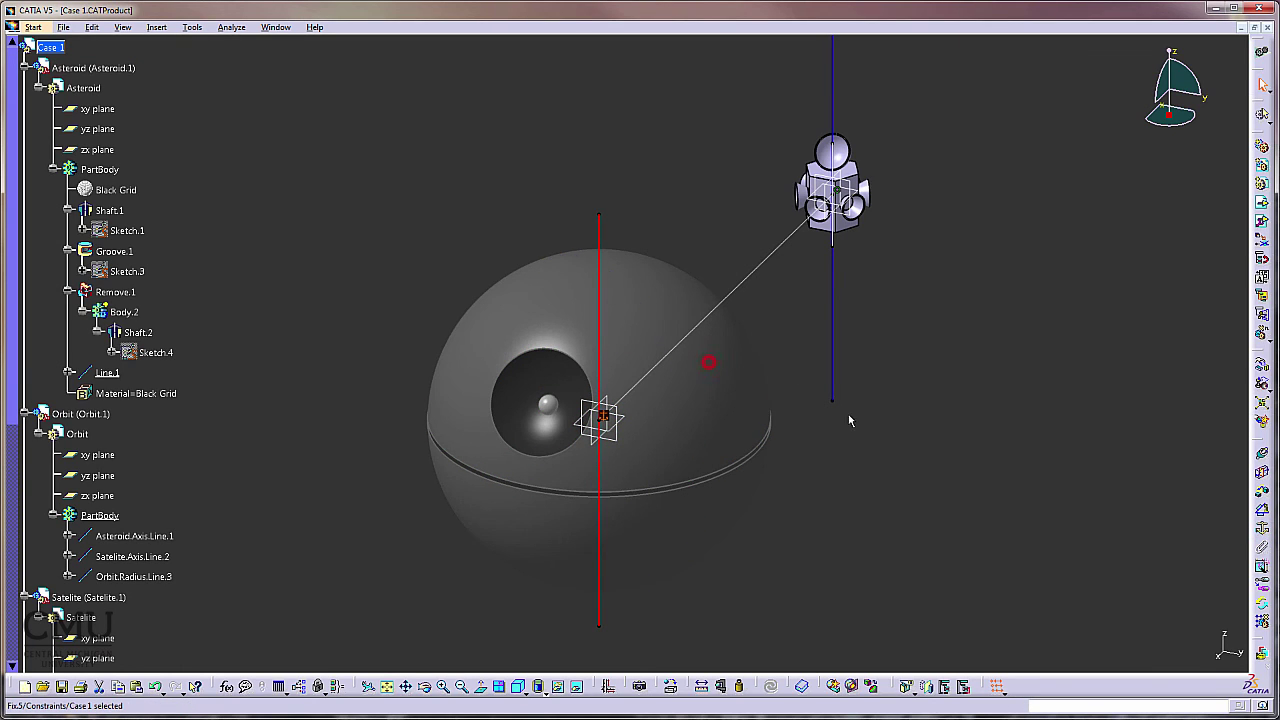
click(1148, 472)
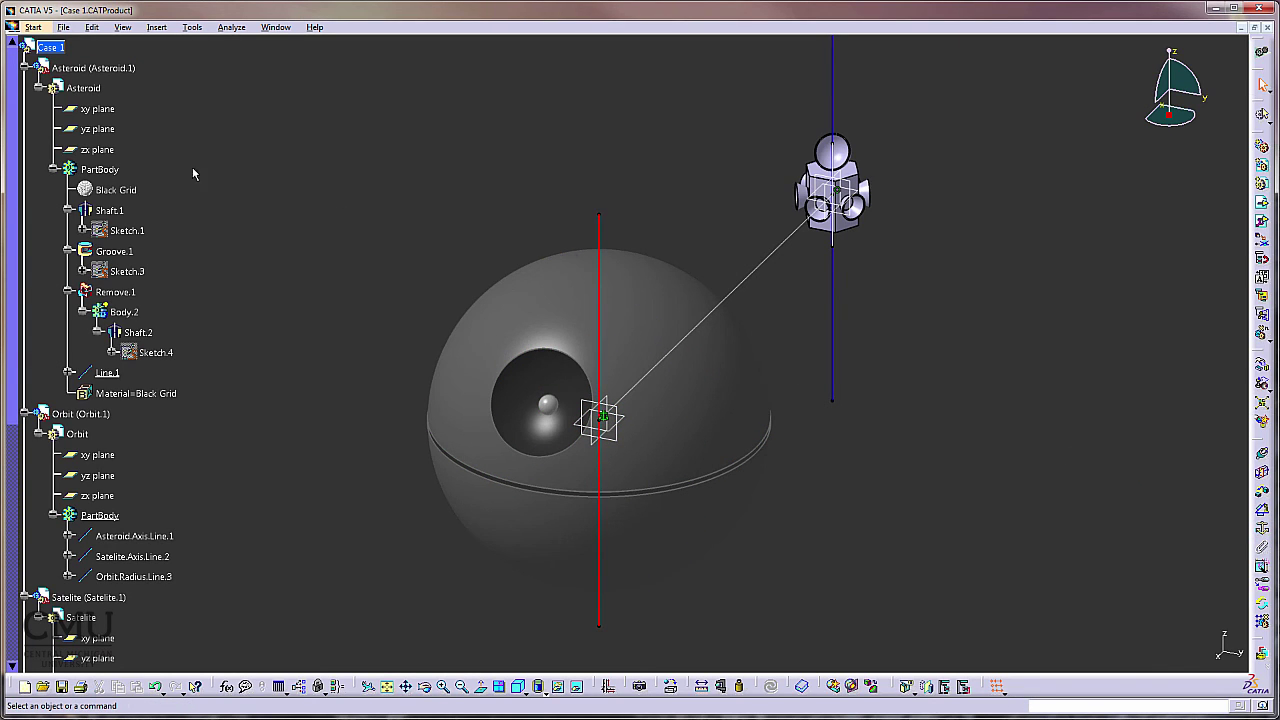
click(38, 88)
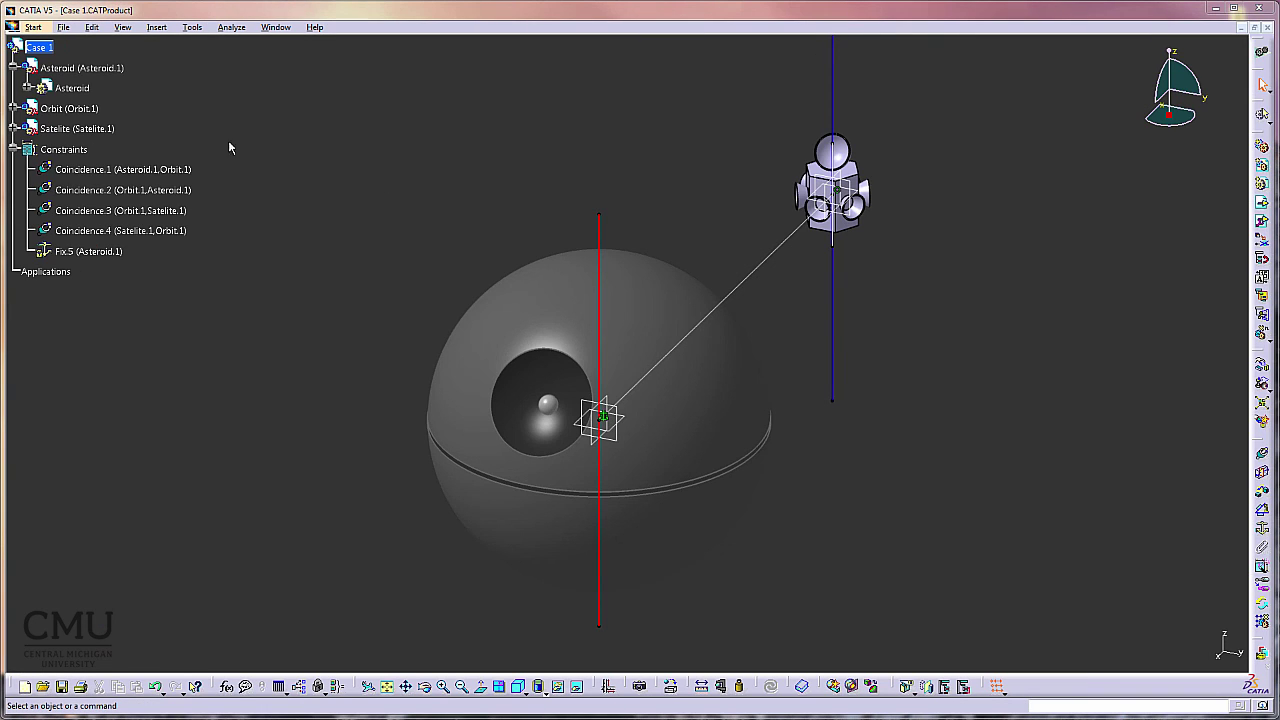
click(34, 27)
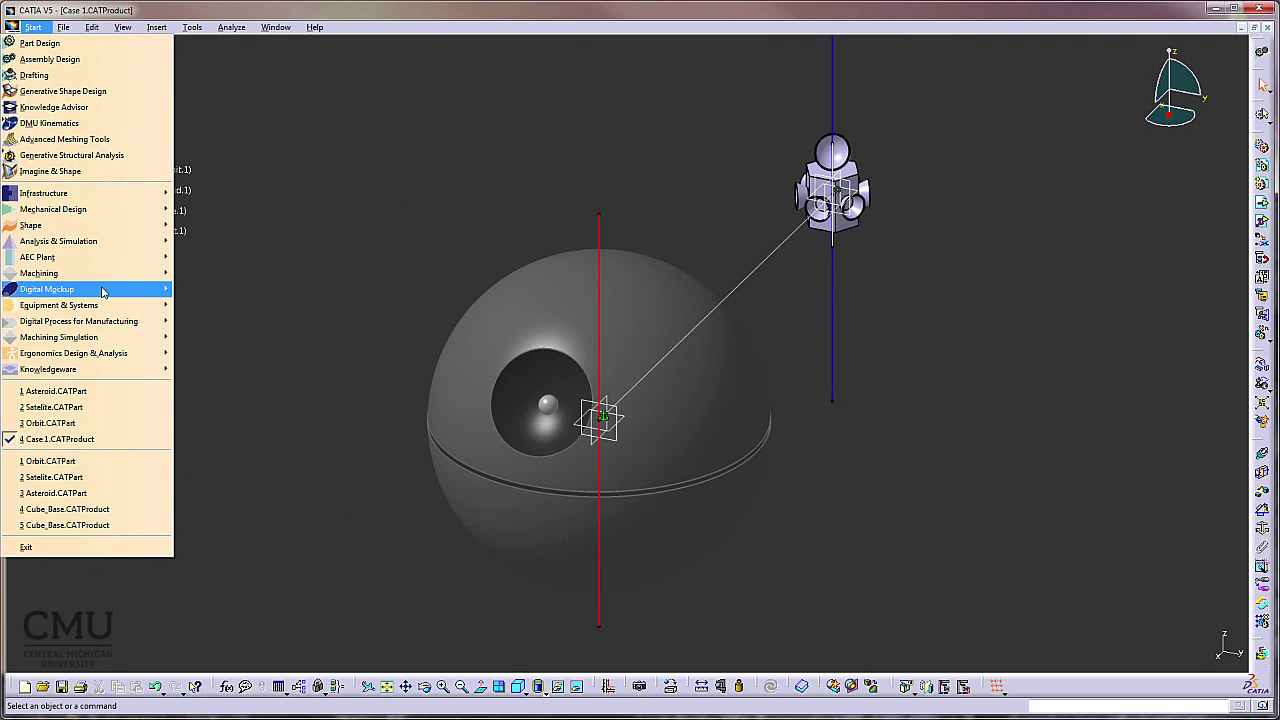
Switch to DMU Kinematics and create Mechanism.1 with the asteroid as its fixed part
mouse_move(103, 290)
click(268, 322)
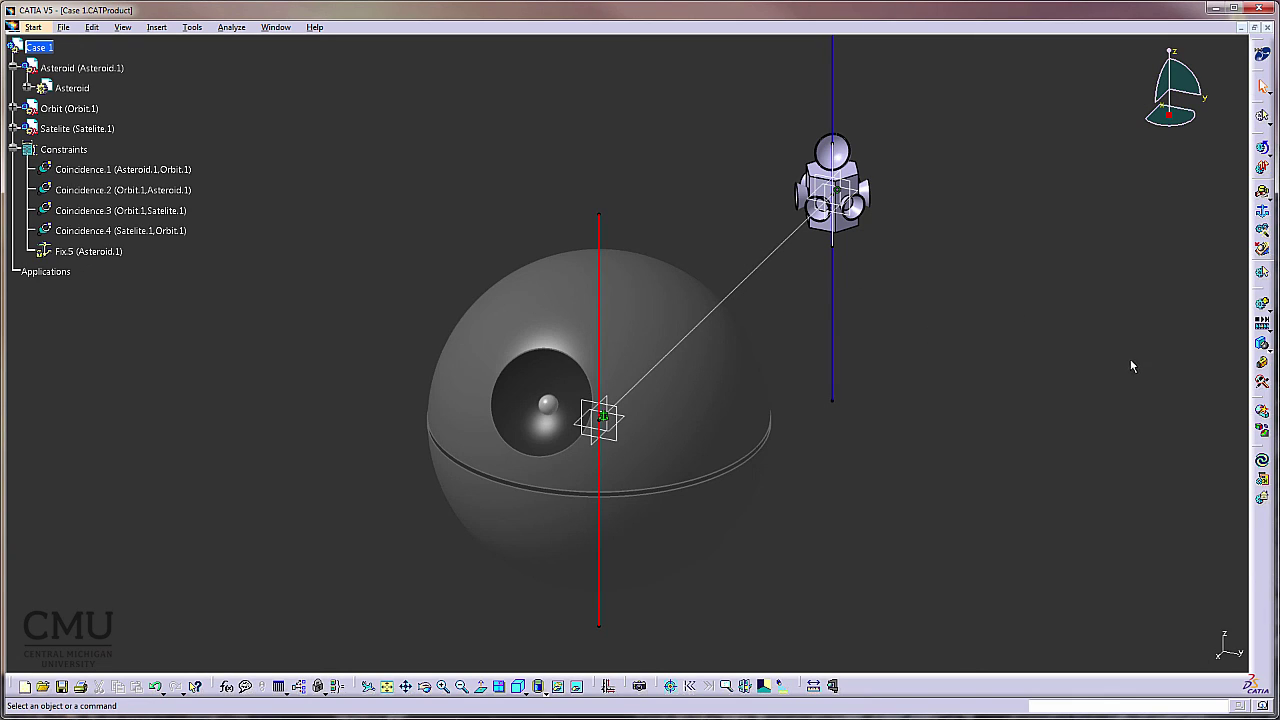
click(1262, 213)
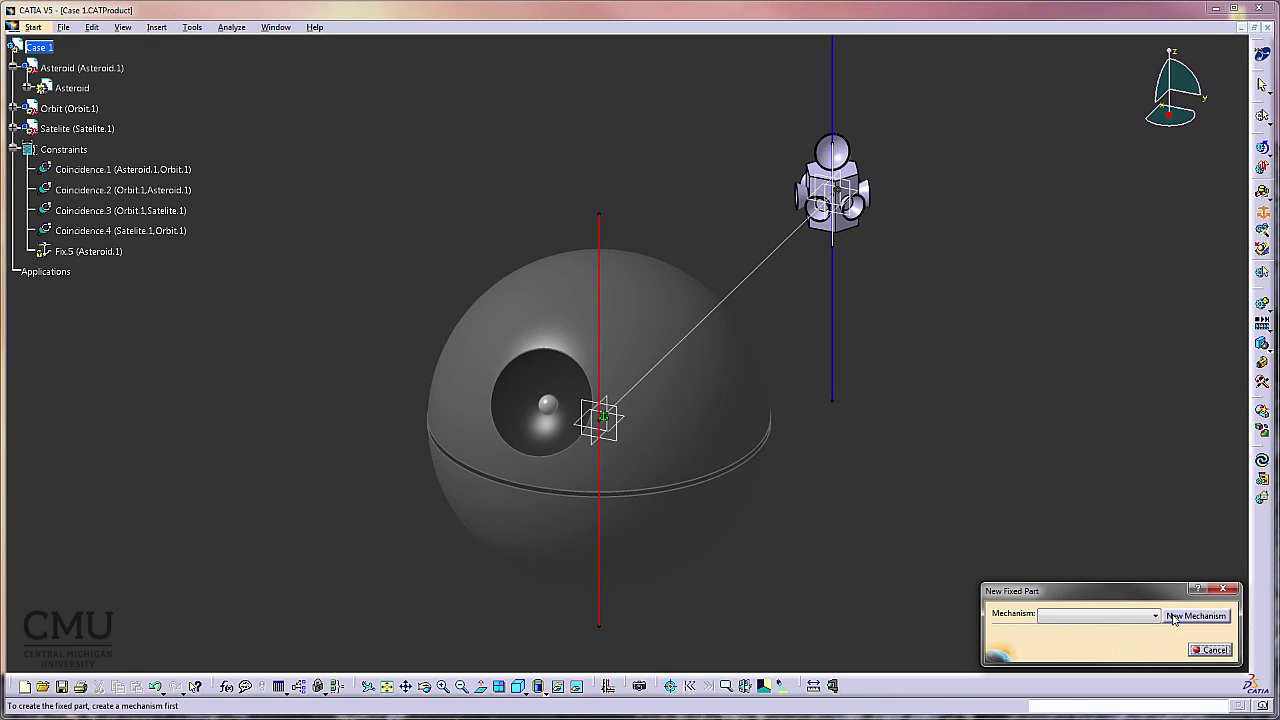
click(1185, 616)
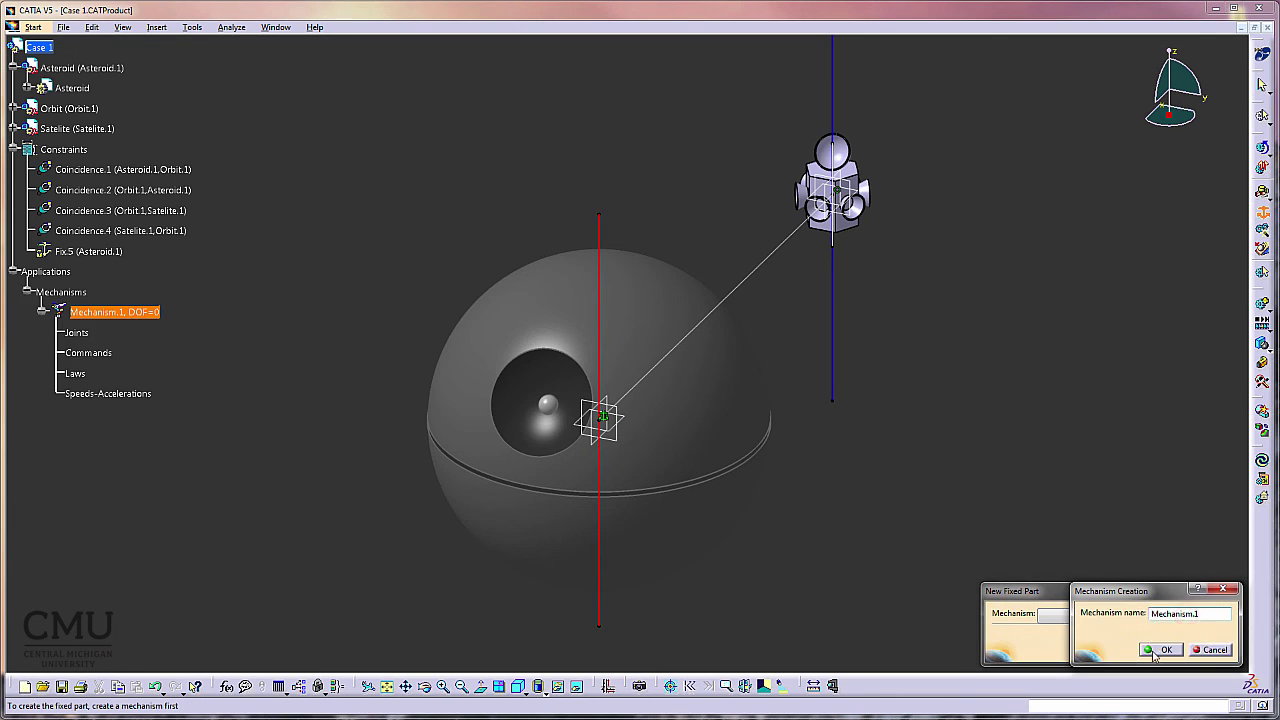
click(1163, 648)
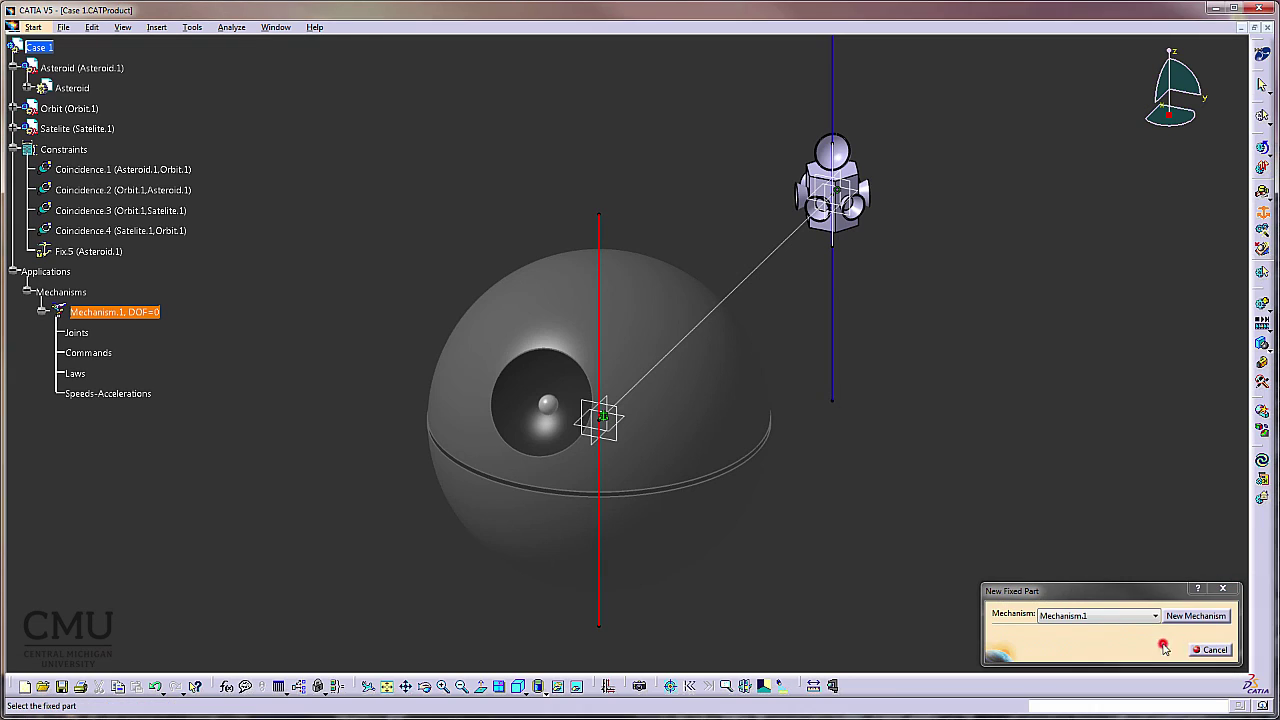
click(727, 378)
click(828, 563)
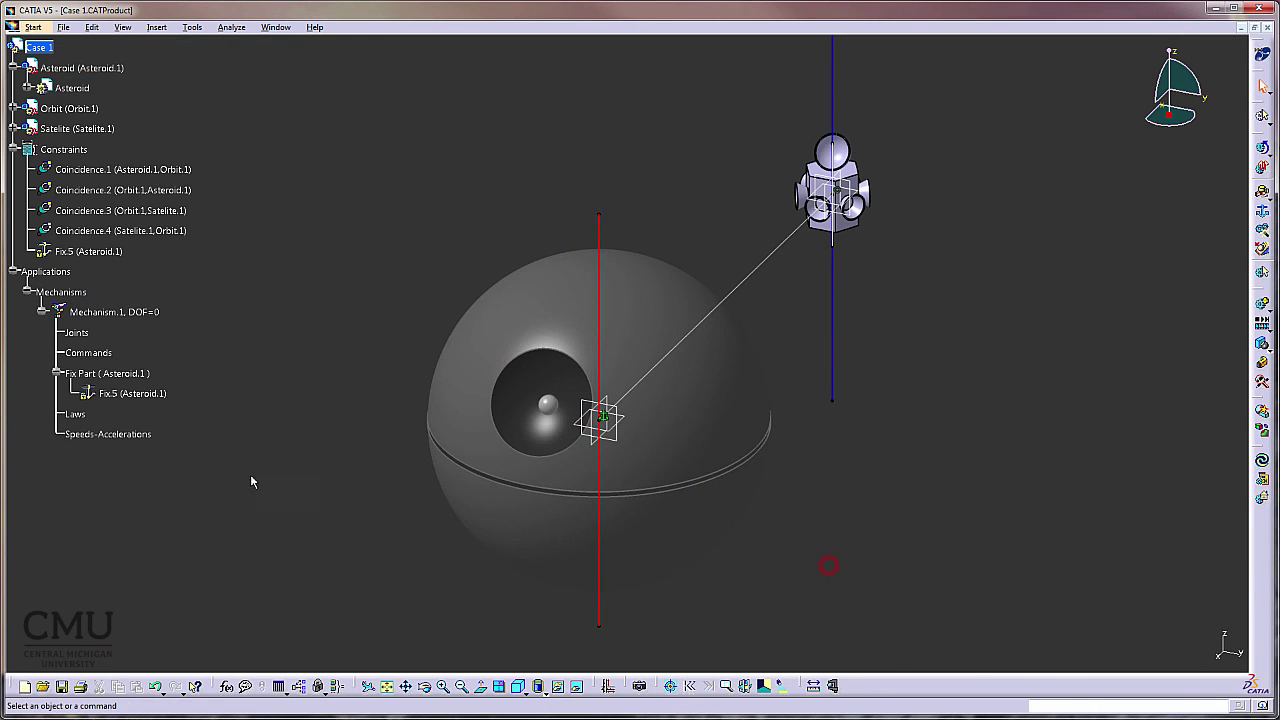
click(13, 150)
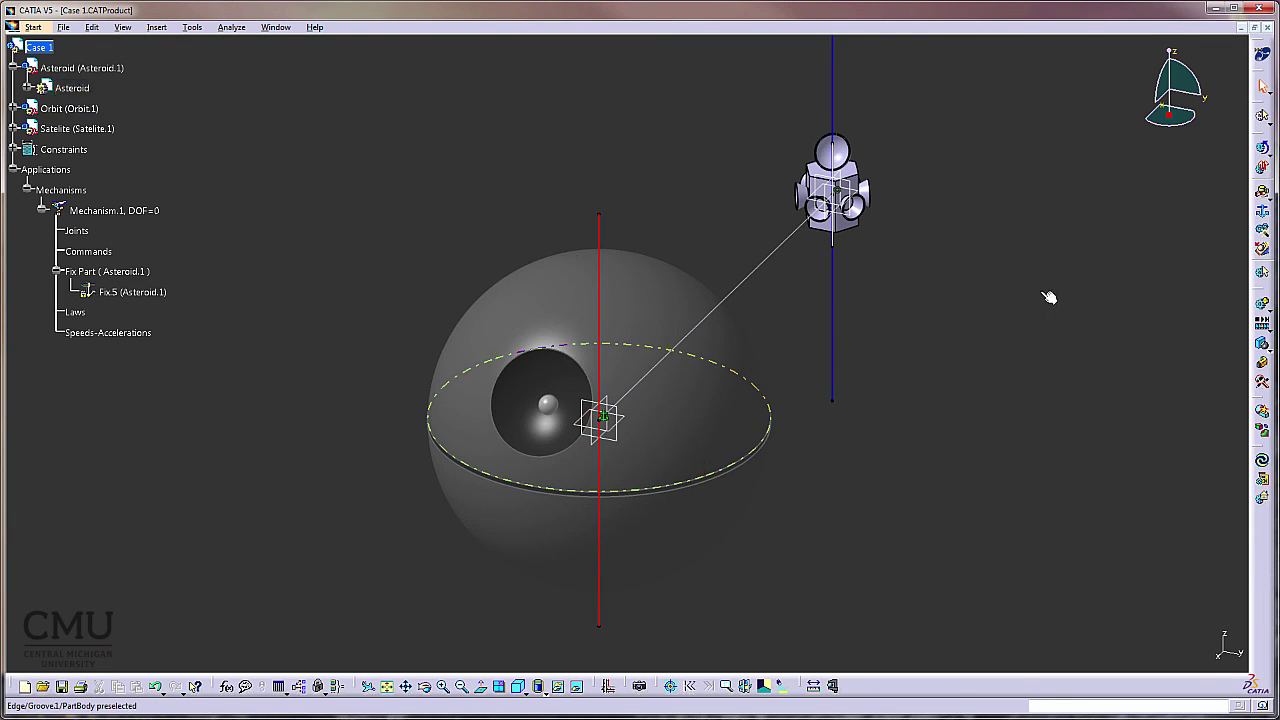
click(1262, 192)
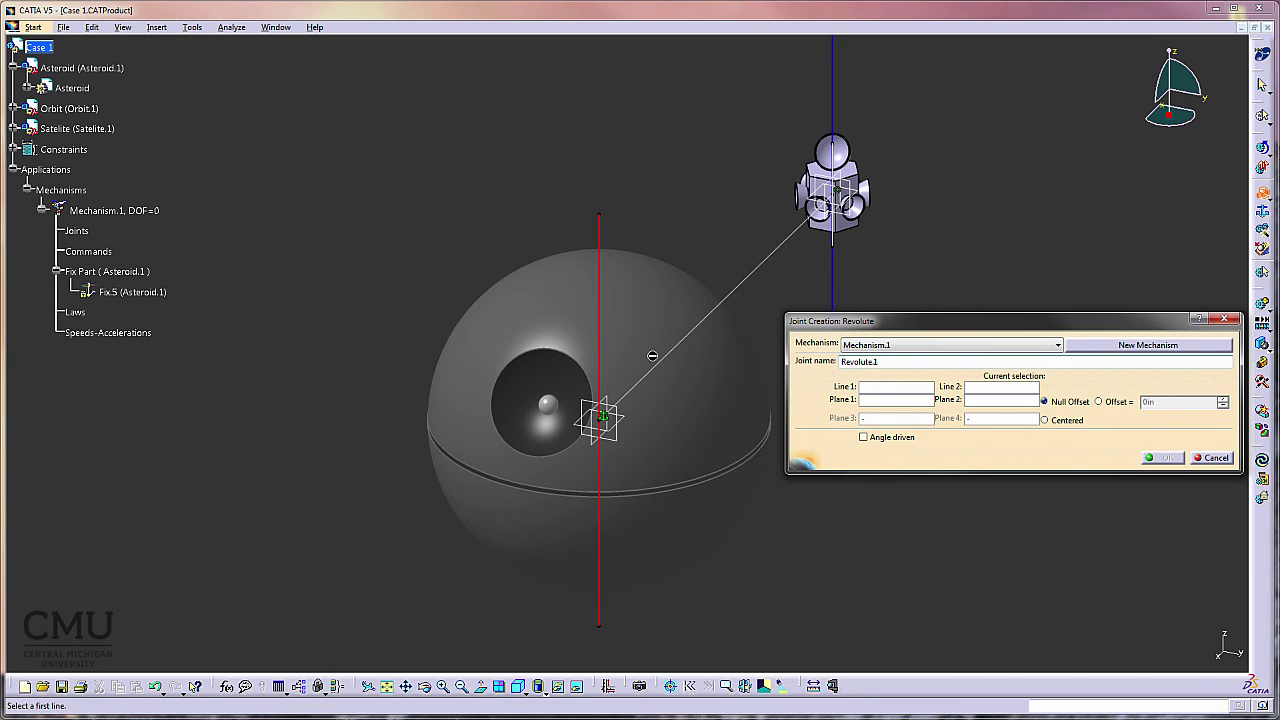
Define Revolute.1 using Asteroid Line.1, Orbit's asteroid axis, and both xy planes
right_click(598, 310)
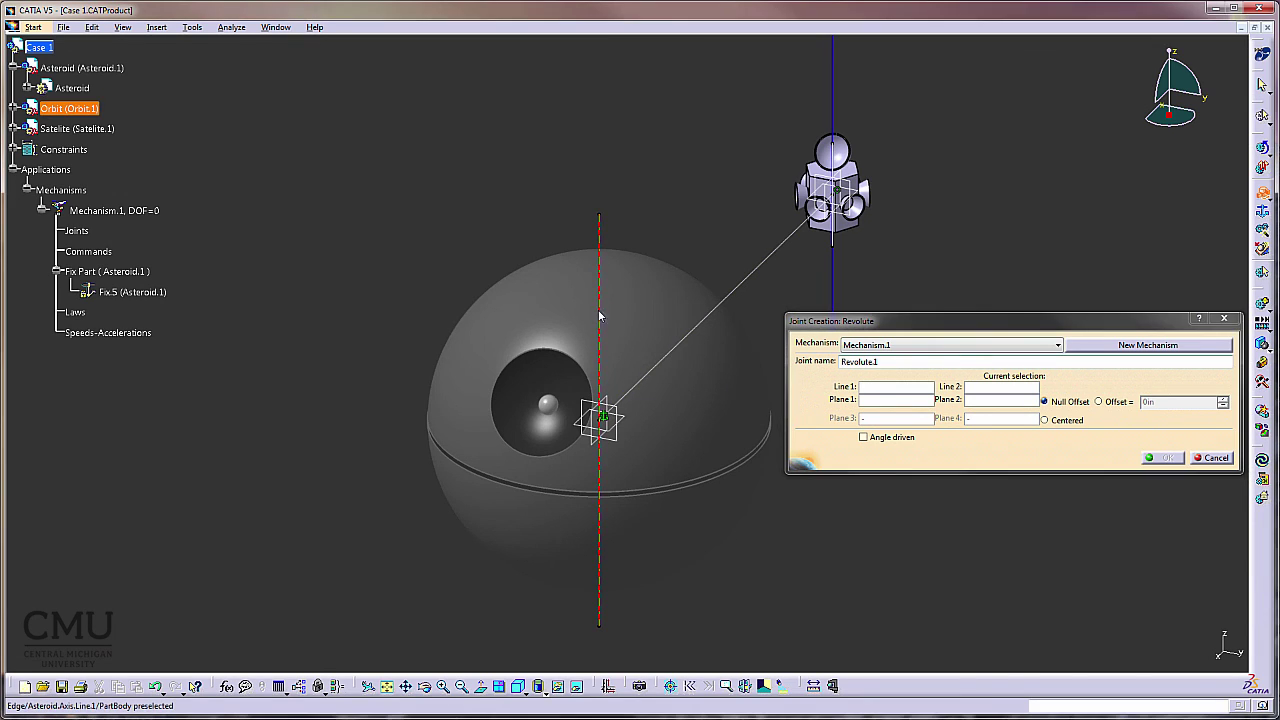
click(642, 352)
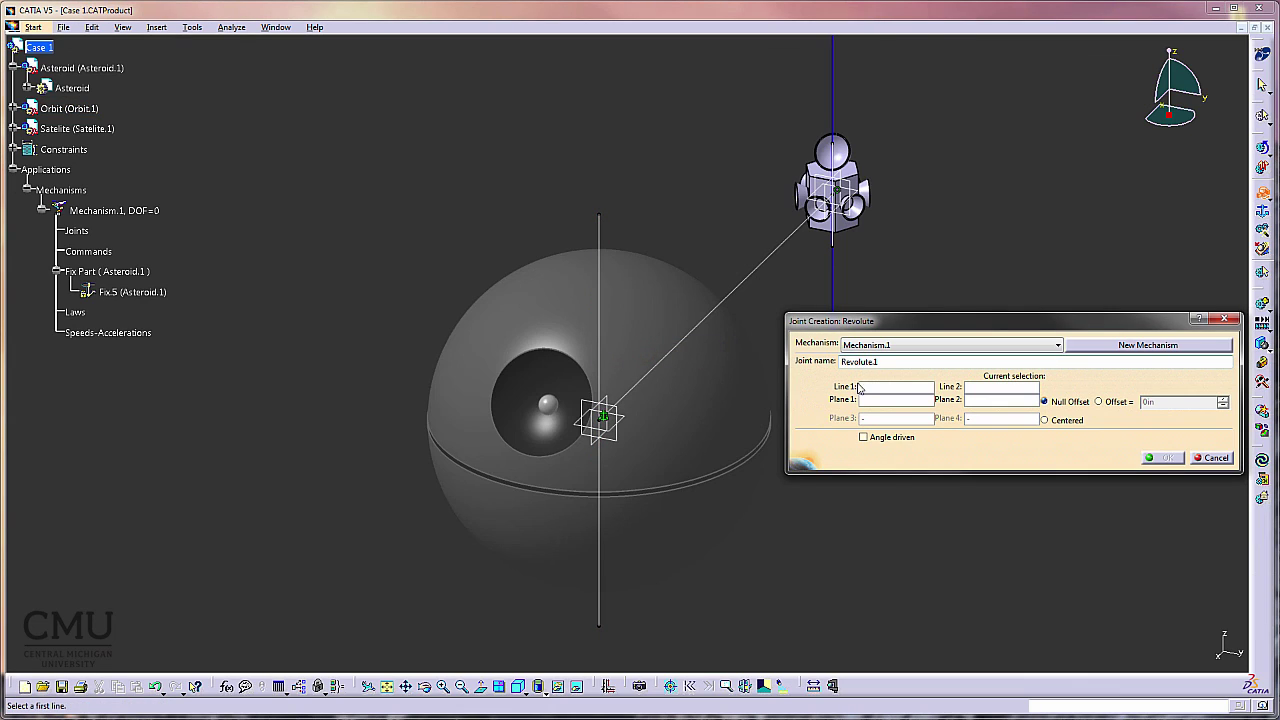
click(603, 290)
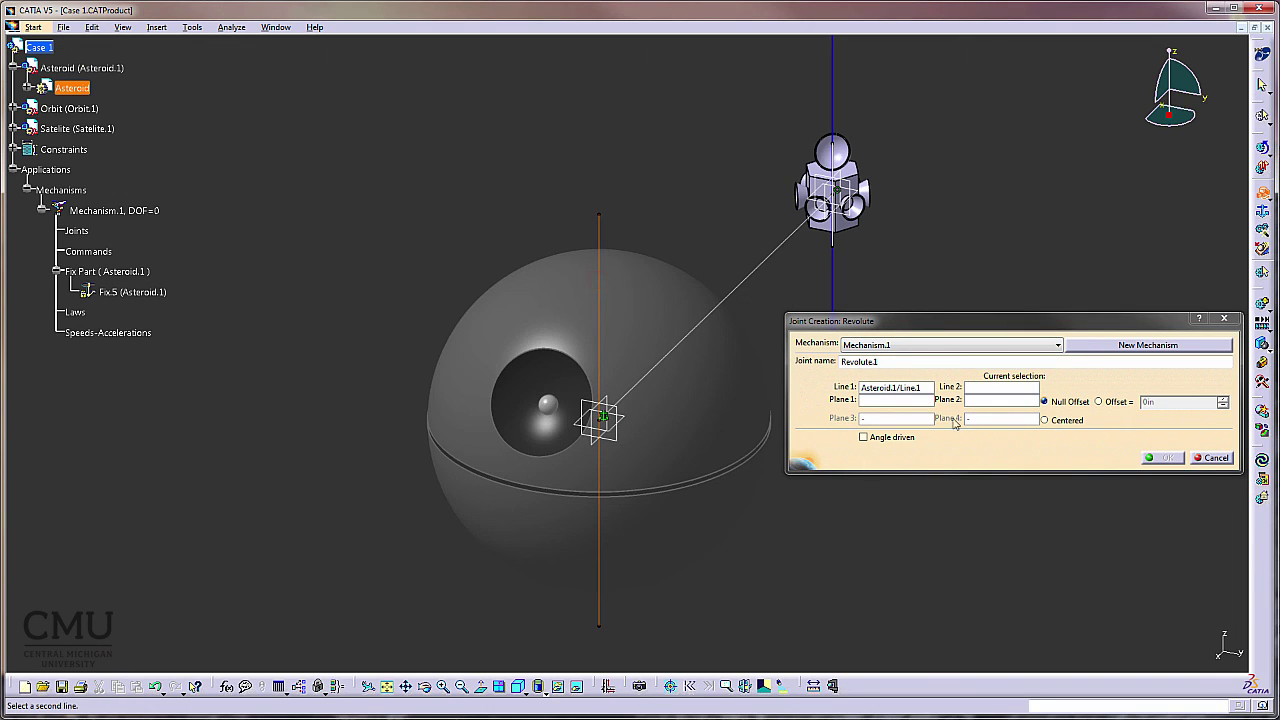
click(579, 694)
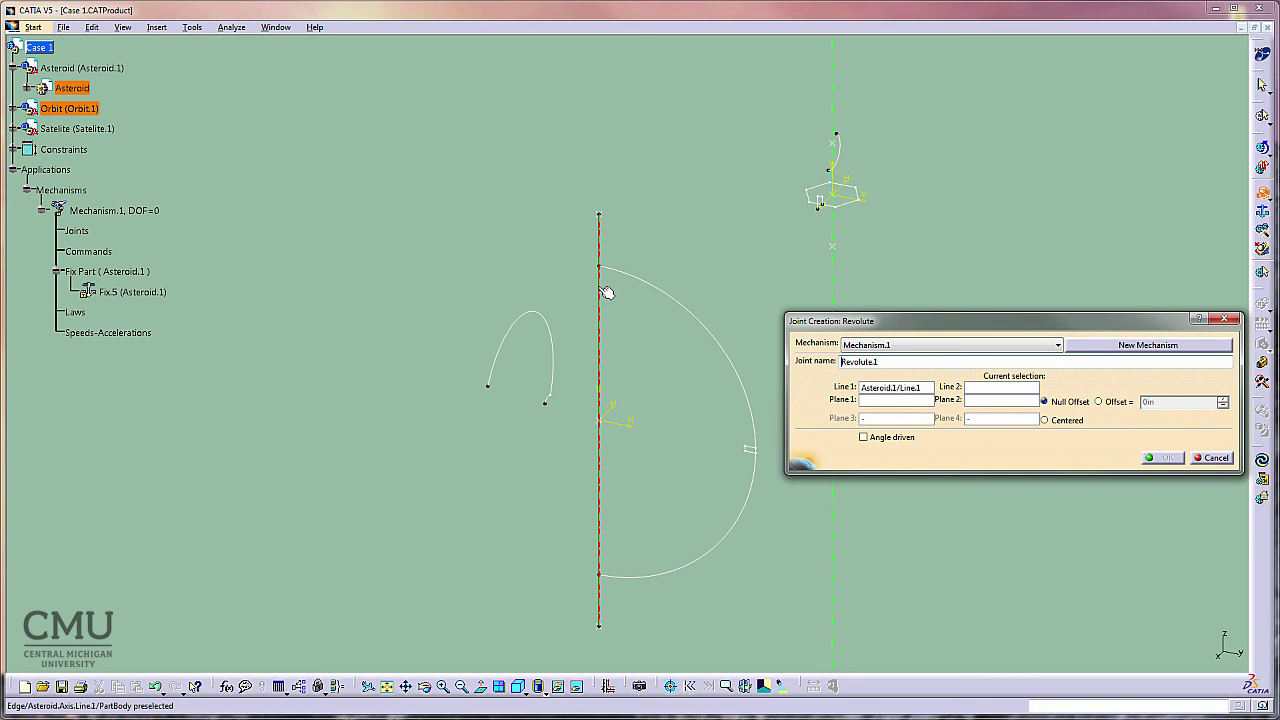
click(605, 290)
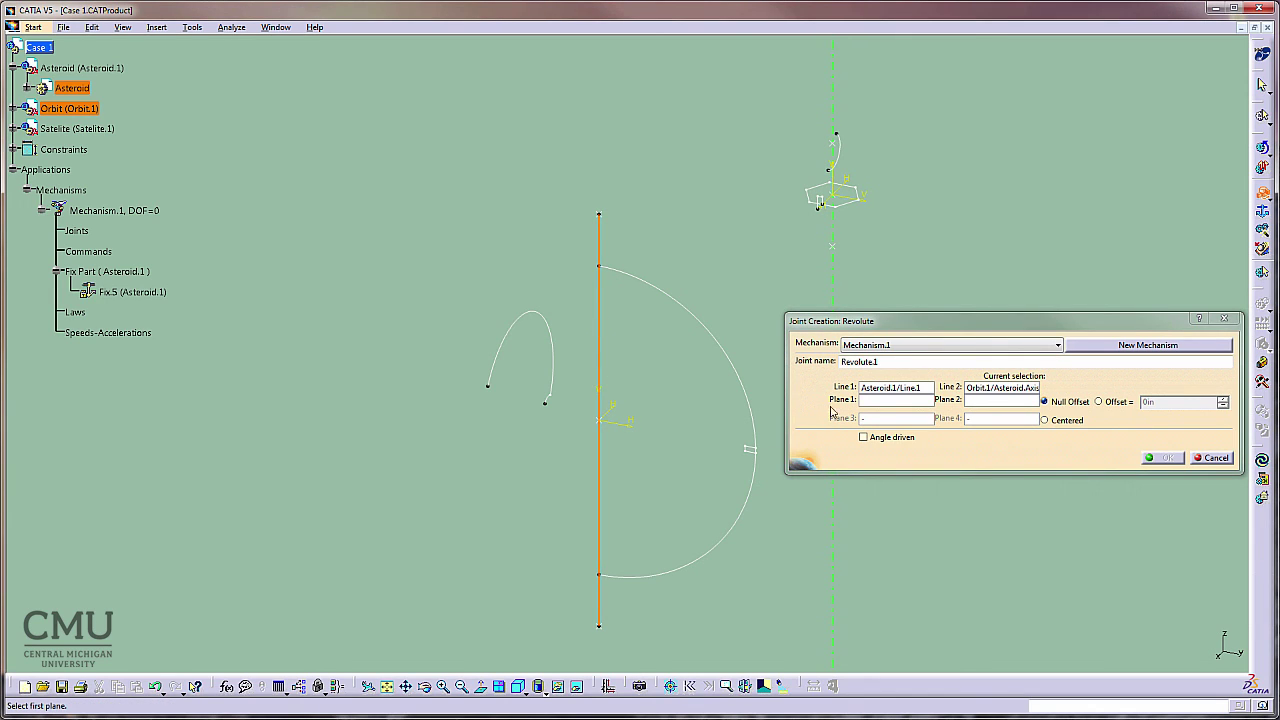
click(578, 688)
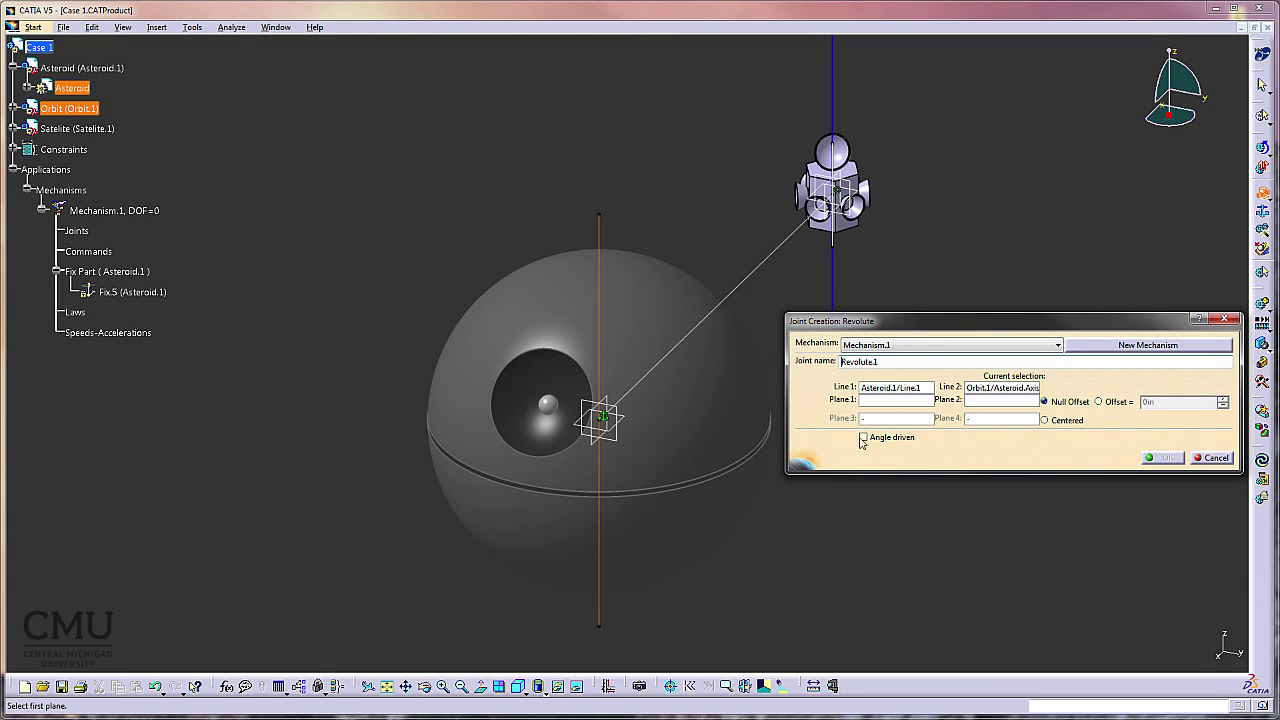
click(630, 423)
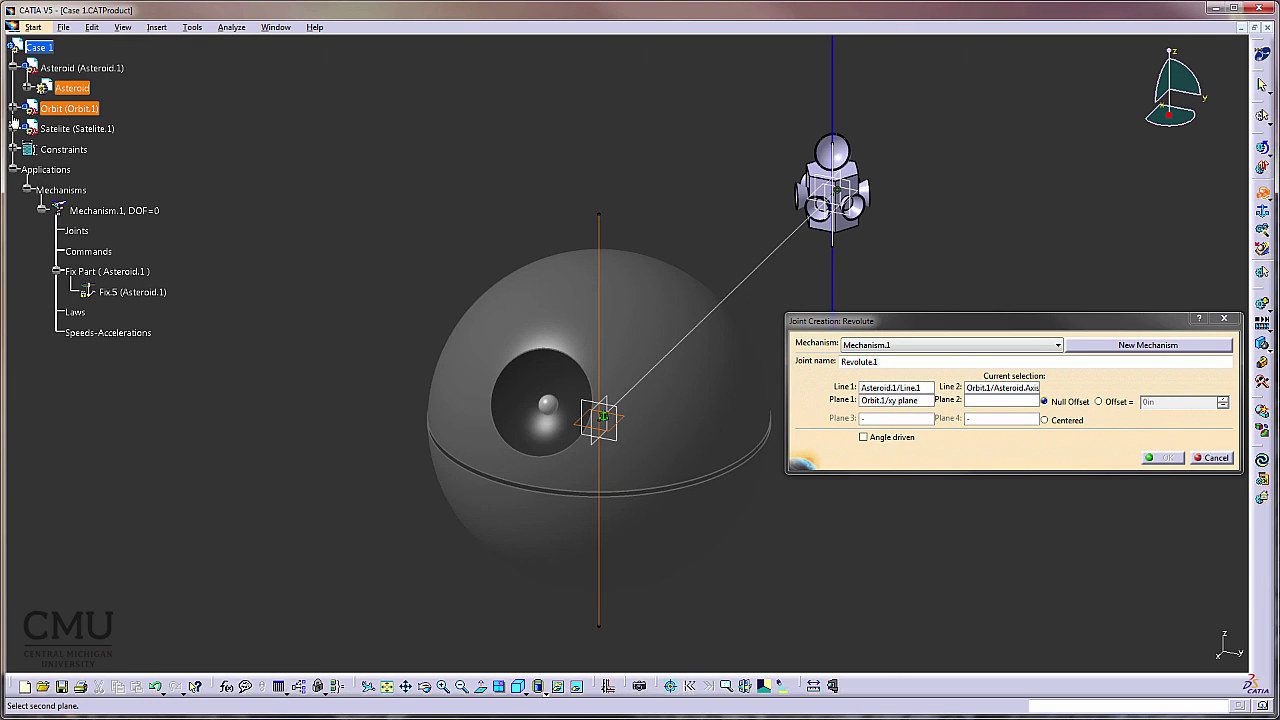
click(12, 68)
click(12, 68)
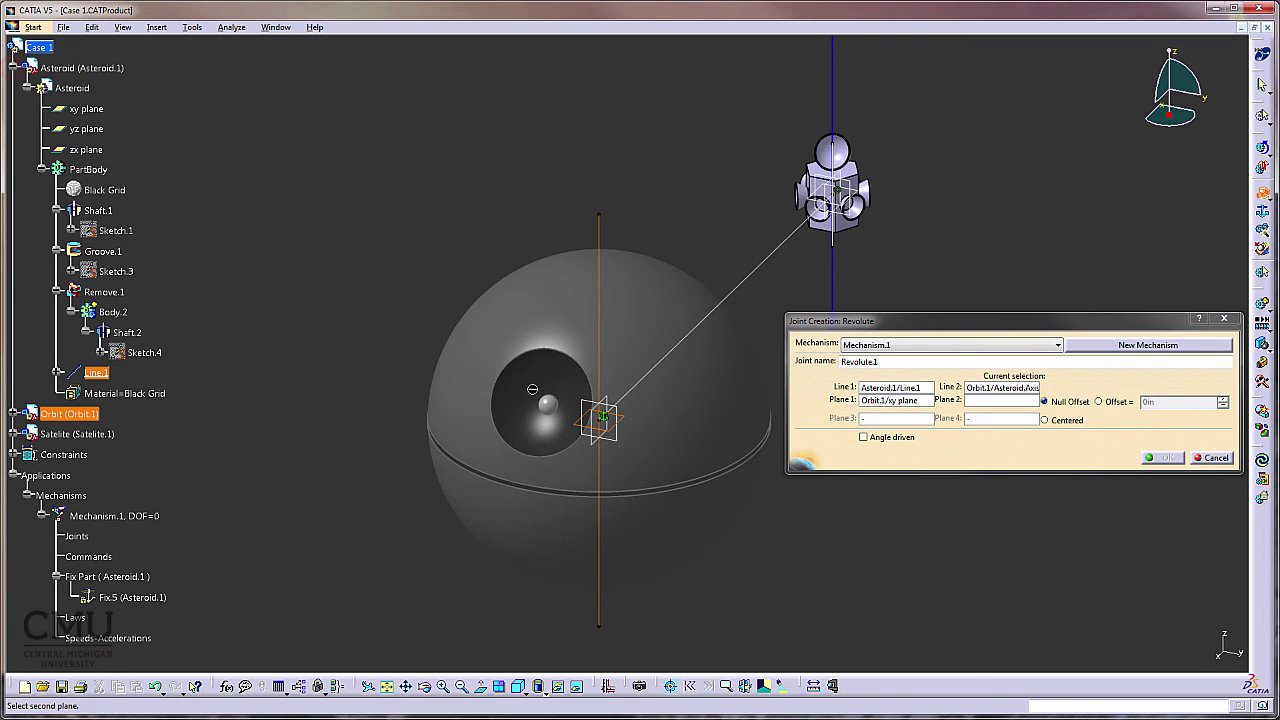
click(100, 112)
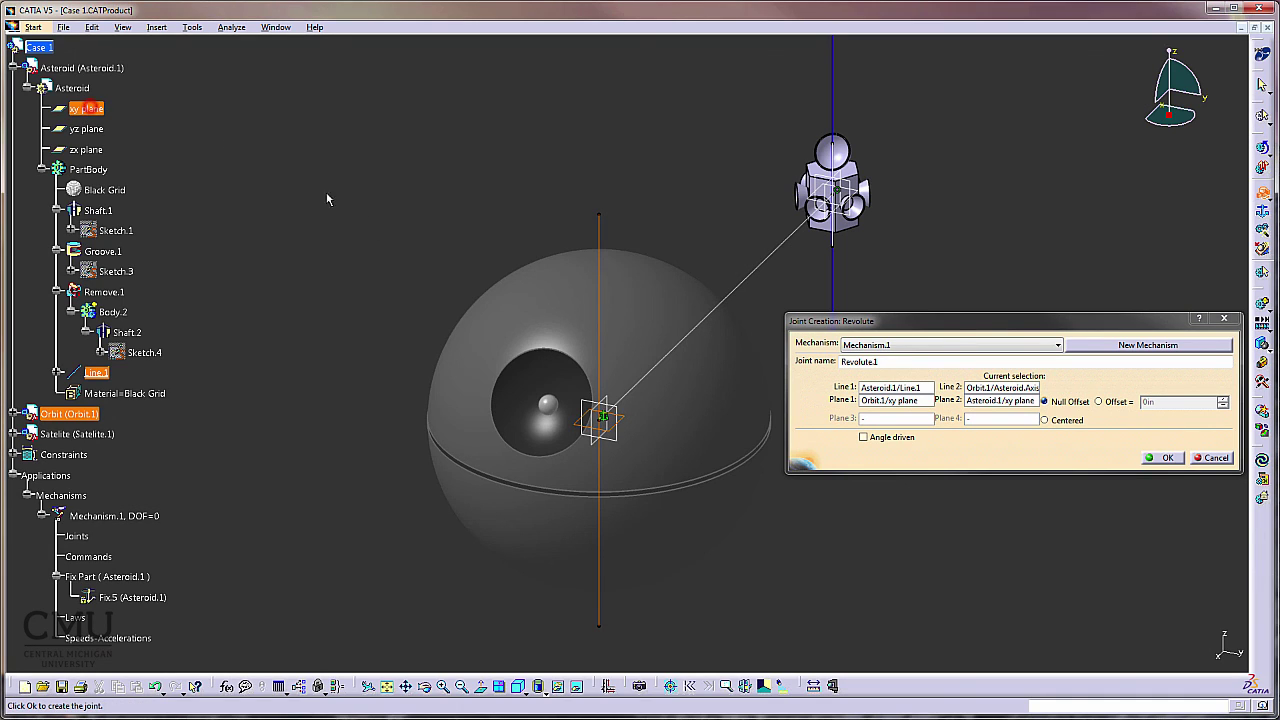
click(1170, 457)
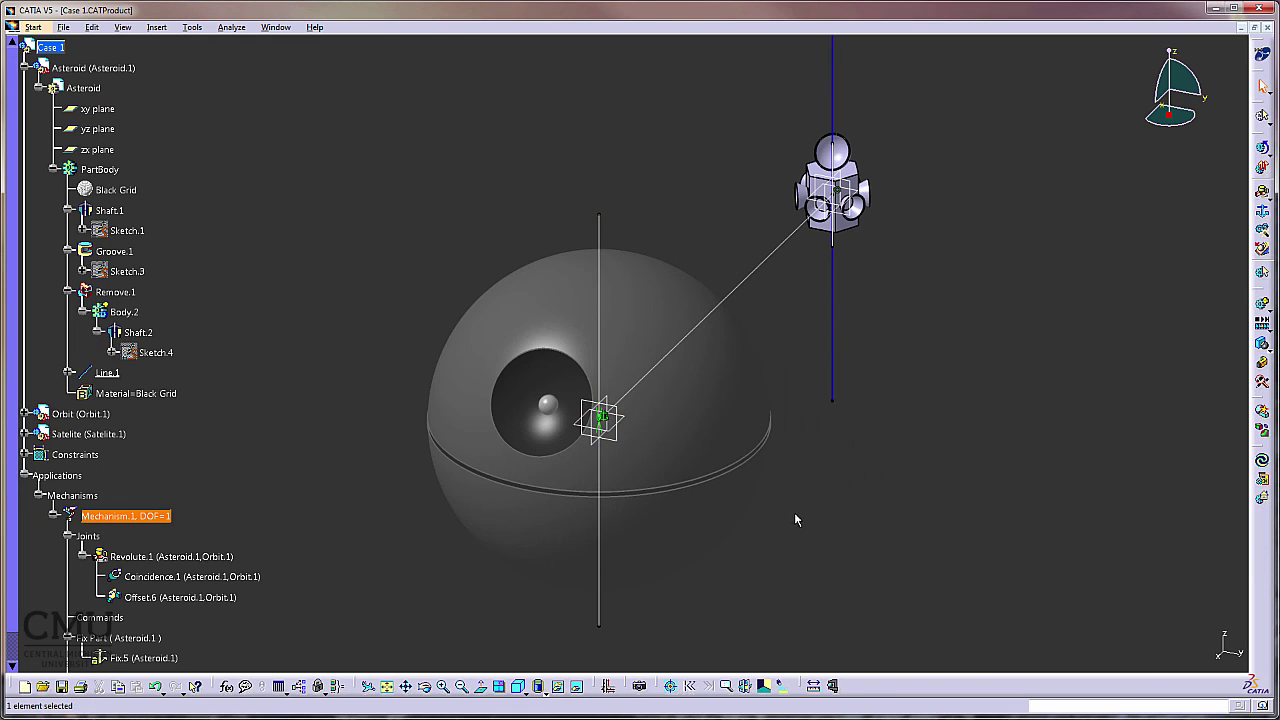
Collapse the Asteroid branch and open the Kinematic Joints flyout
click(24, 68)
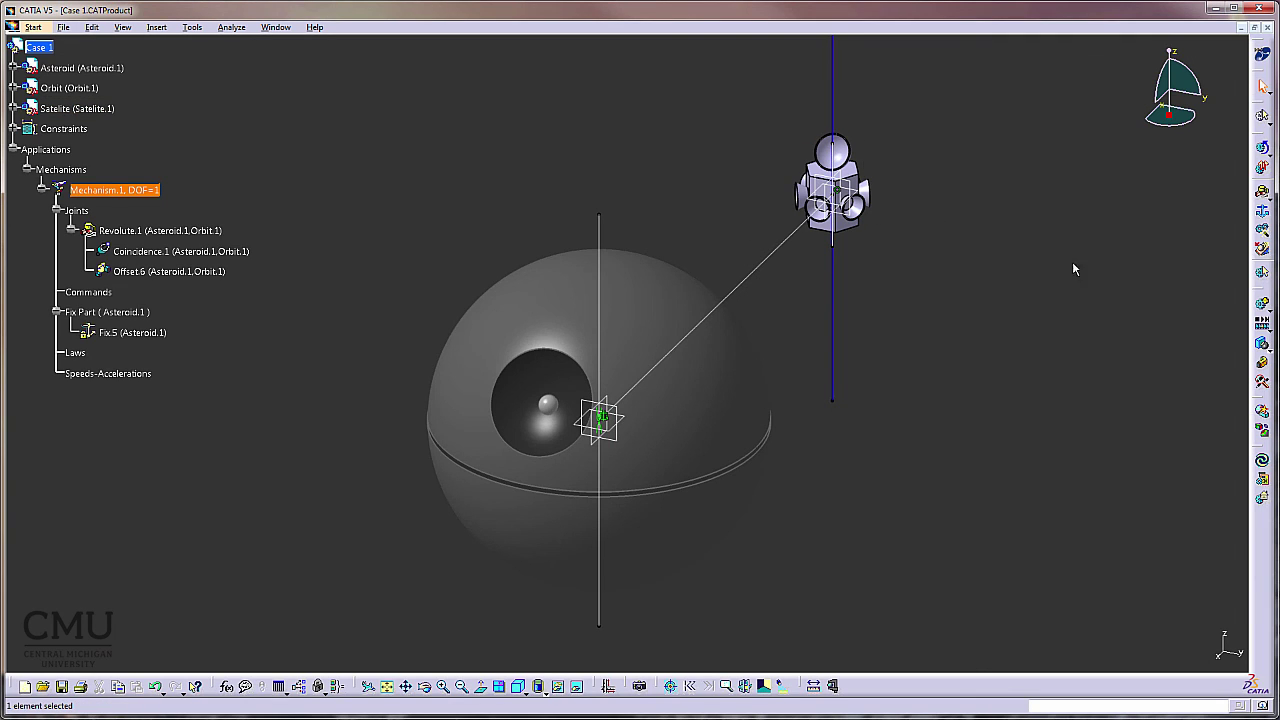
click(1265, 213)
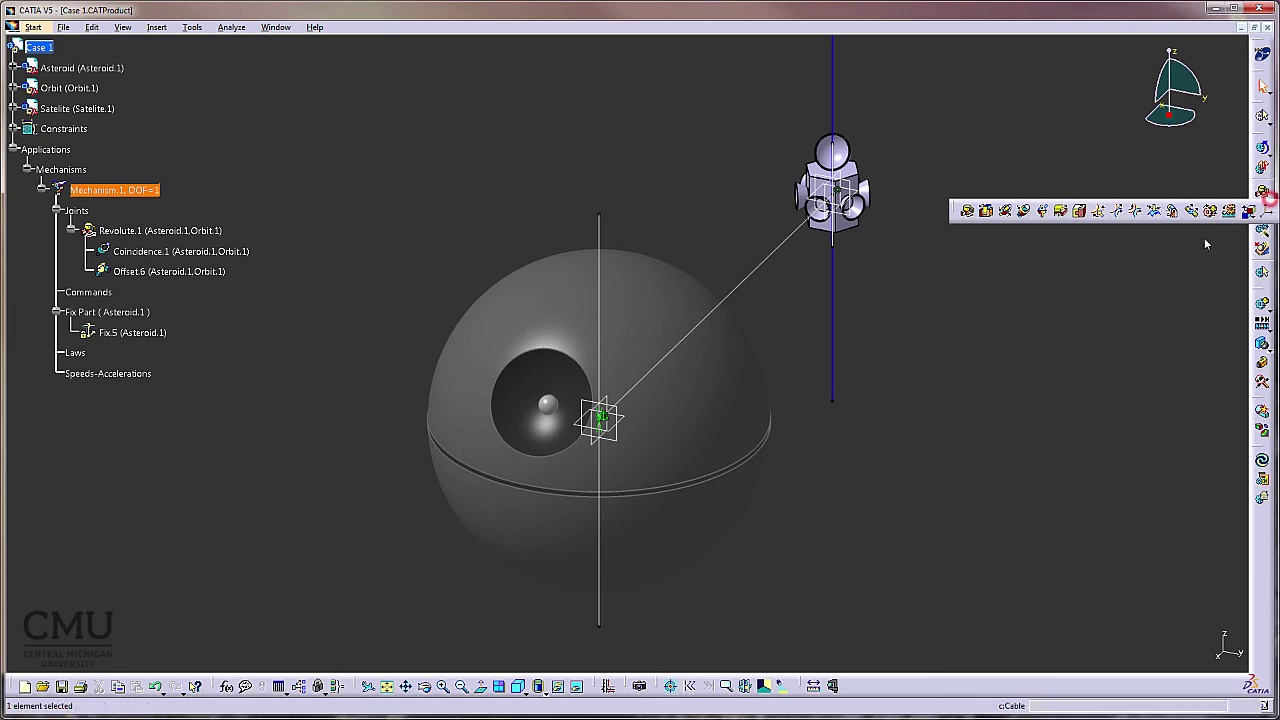
Create Rigid.2 locking Satelite.1 to Orbit.1
click(1083, 214)
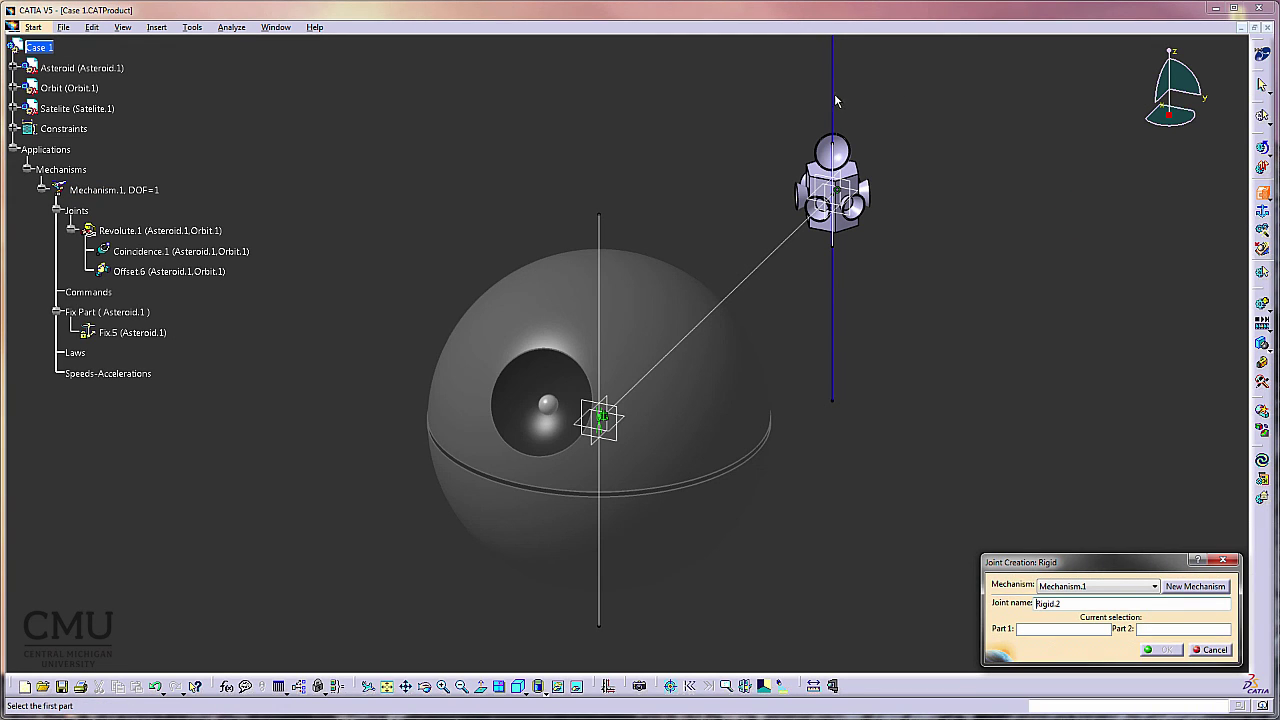
click(834, 99)
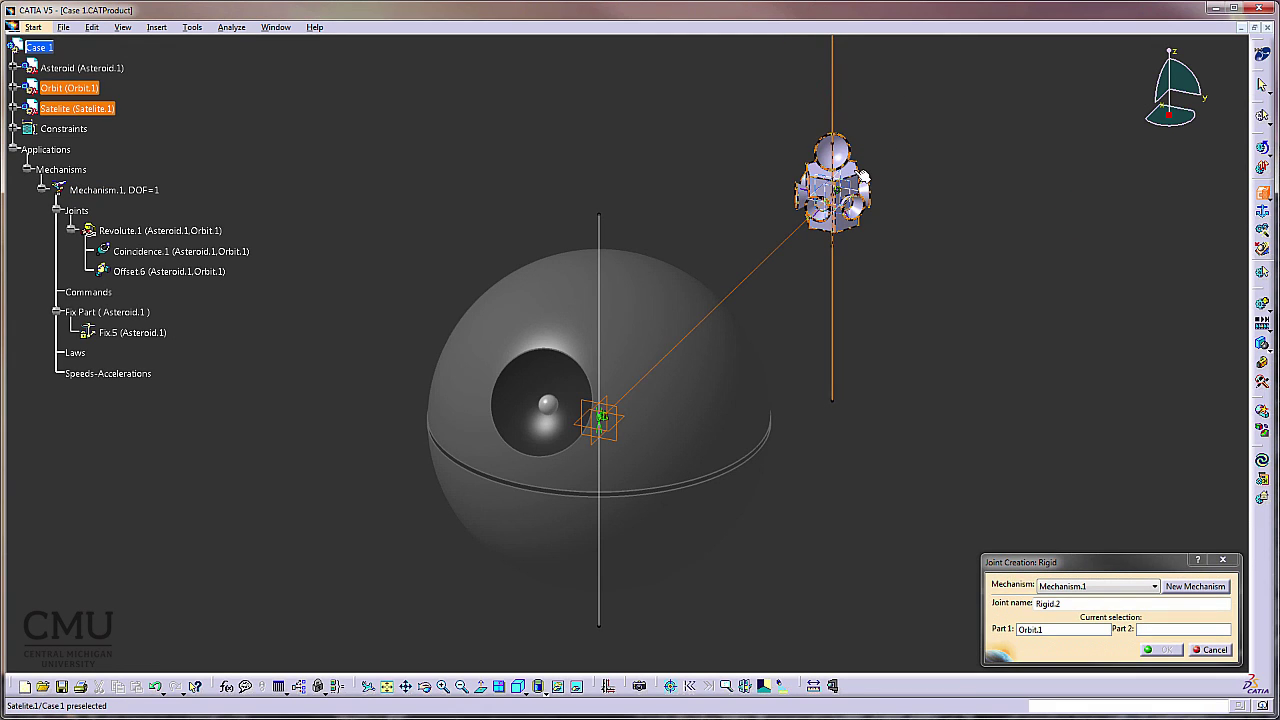
click(864, 176)
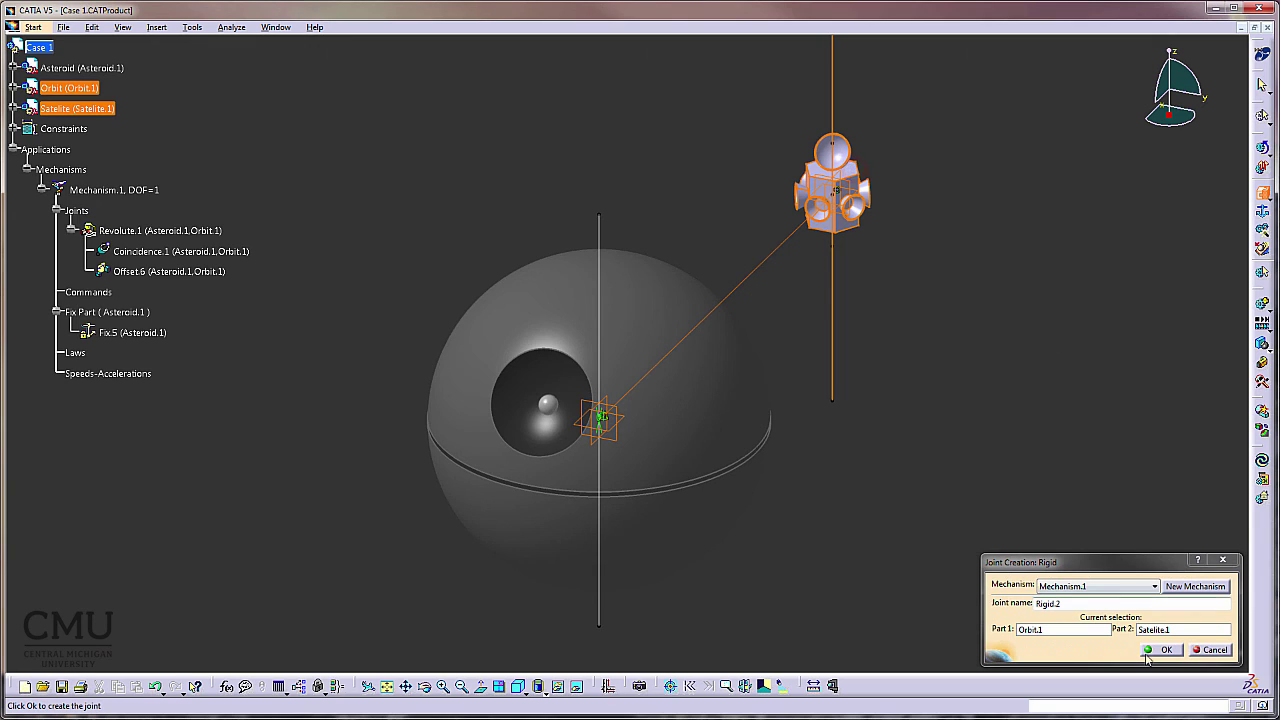
click(1167, 650)
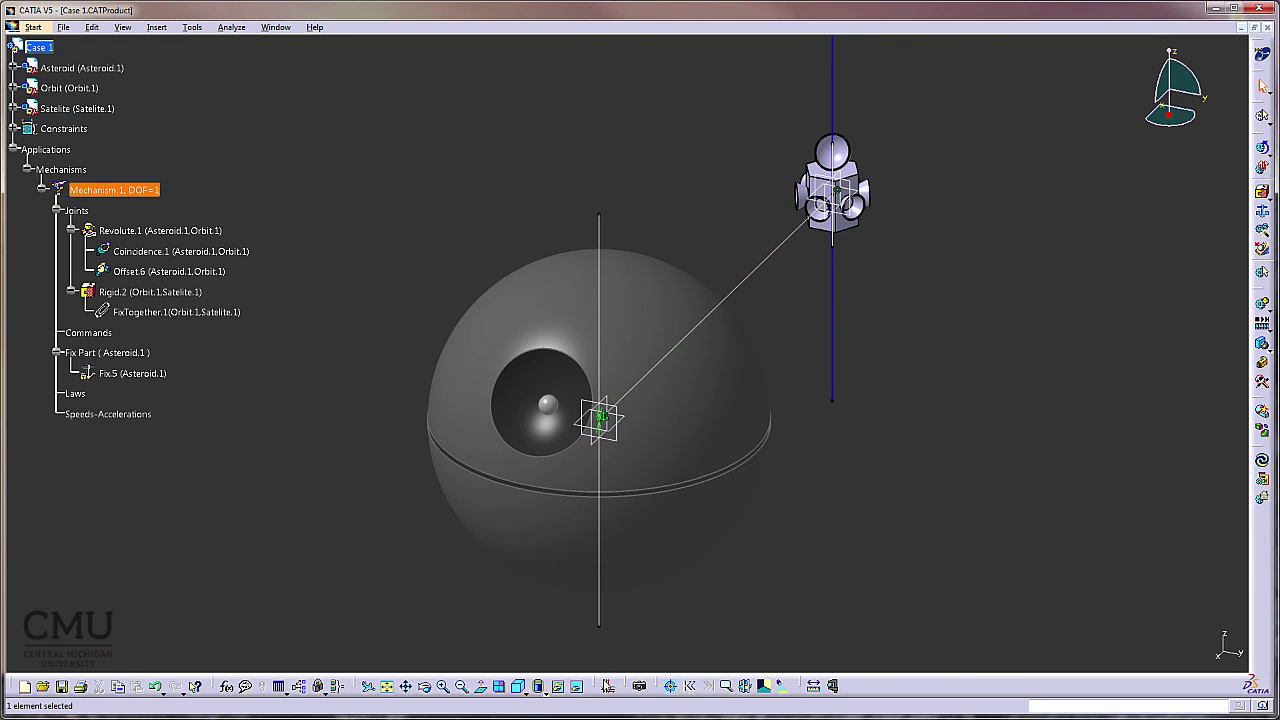
Unhide the vertical axis through the asteroid from the hidden space
click(578, 688)
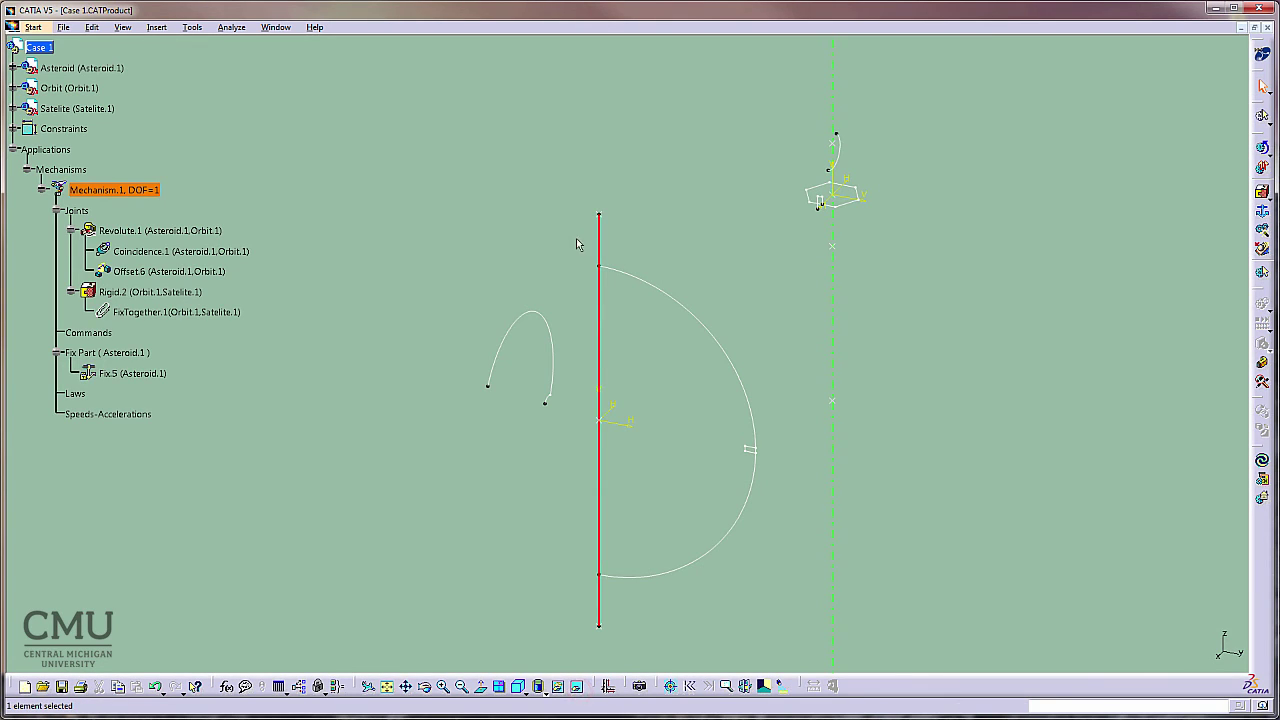
right_click(606, 315)
click(640, 350)
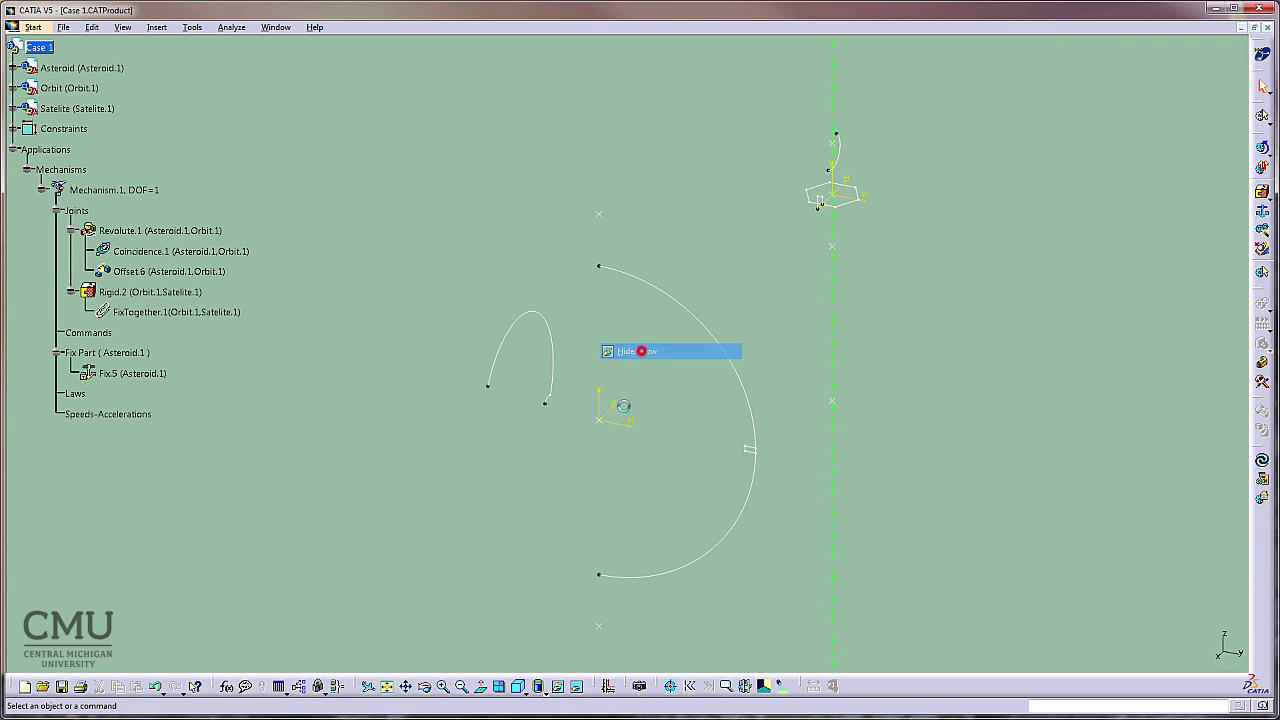
click(577, 688)
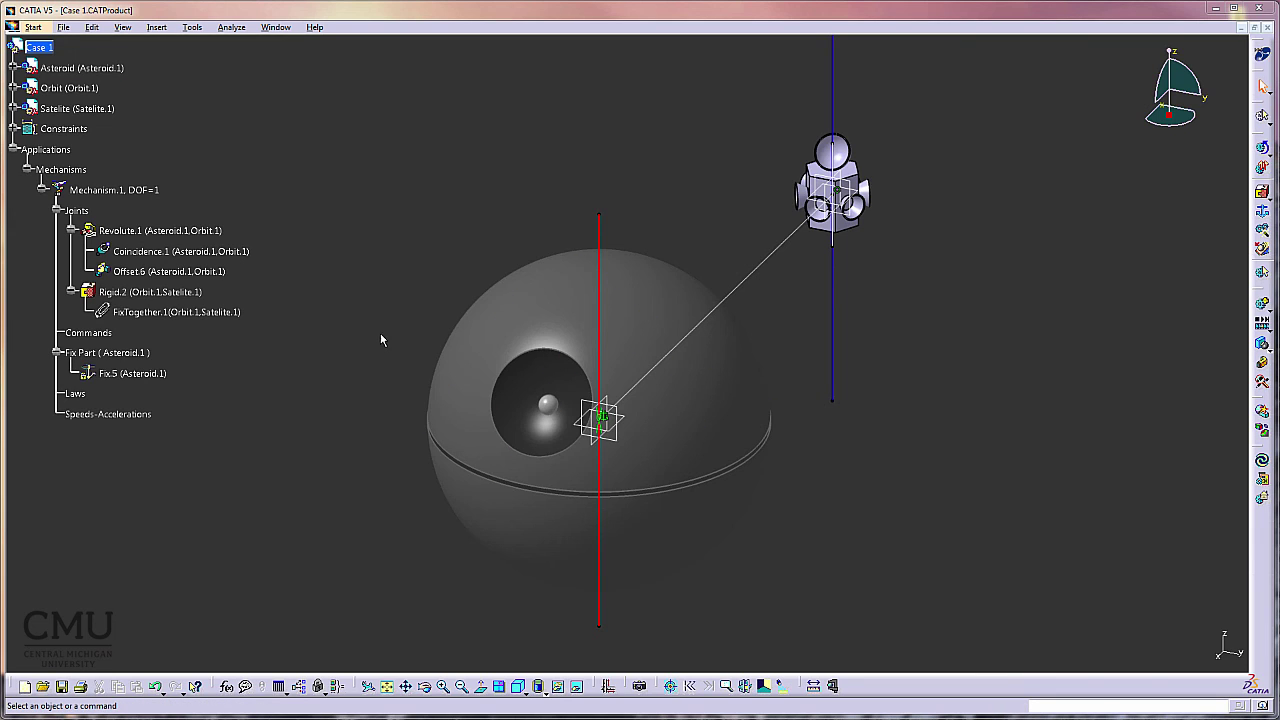
Make Revolute.1 angle driven from 0deg to 360deg, creating Command.1 and reaching DOF=0
double_click(150, 231)
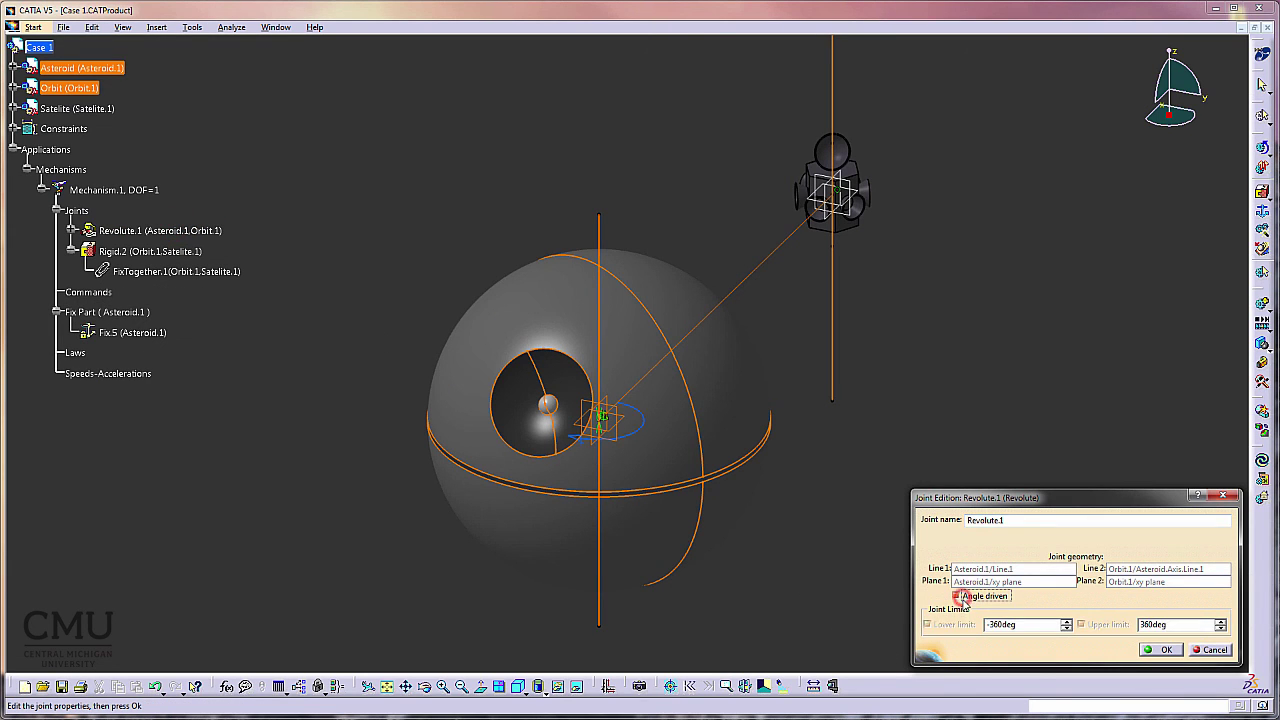
double_click(1026, 625)
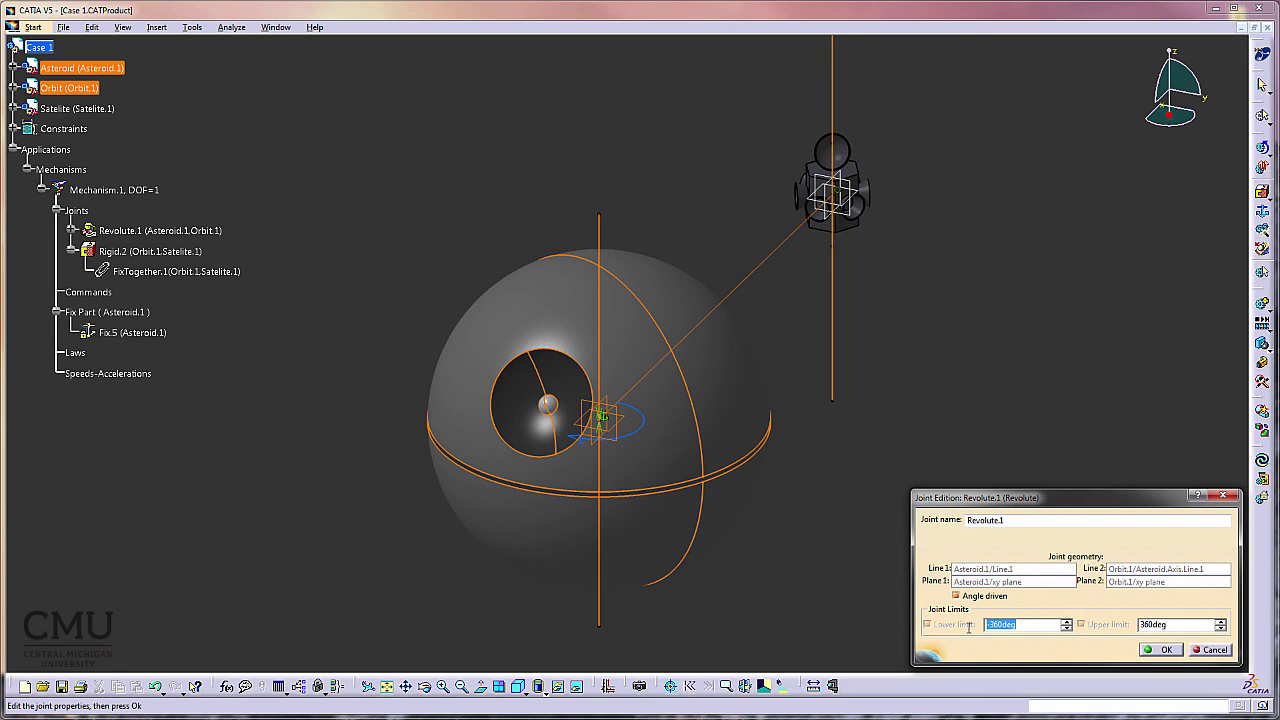
text(0)
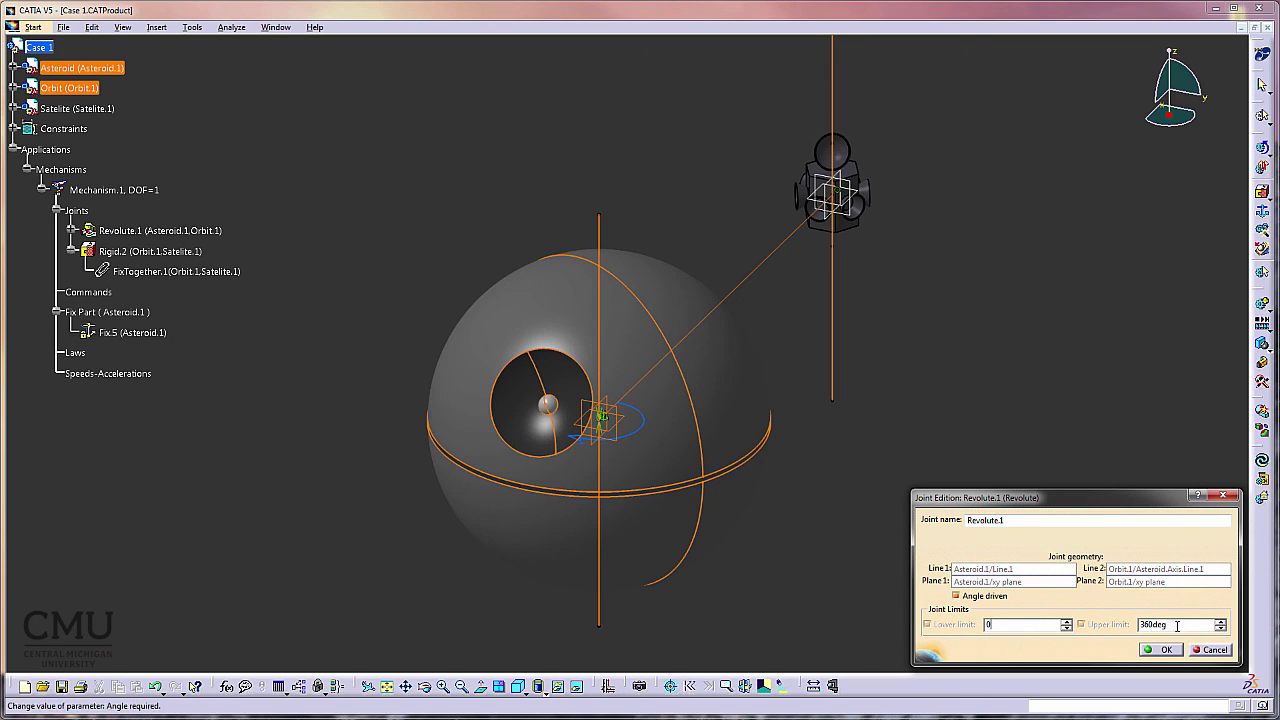
click(1177, 624)
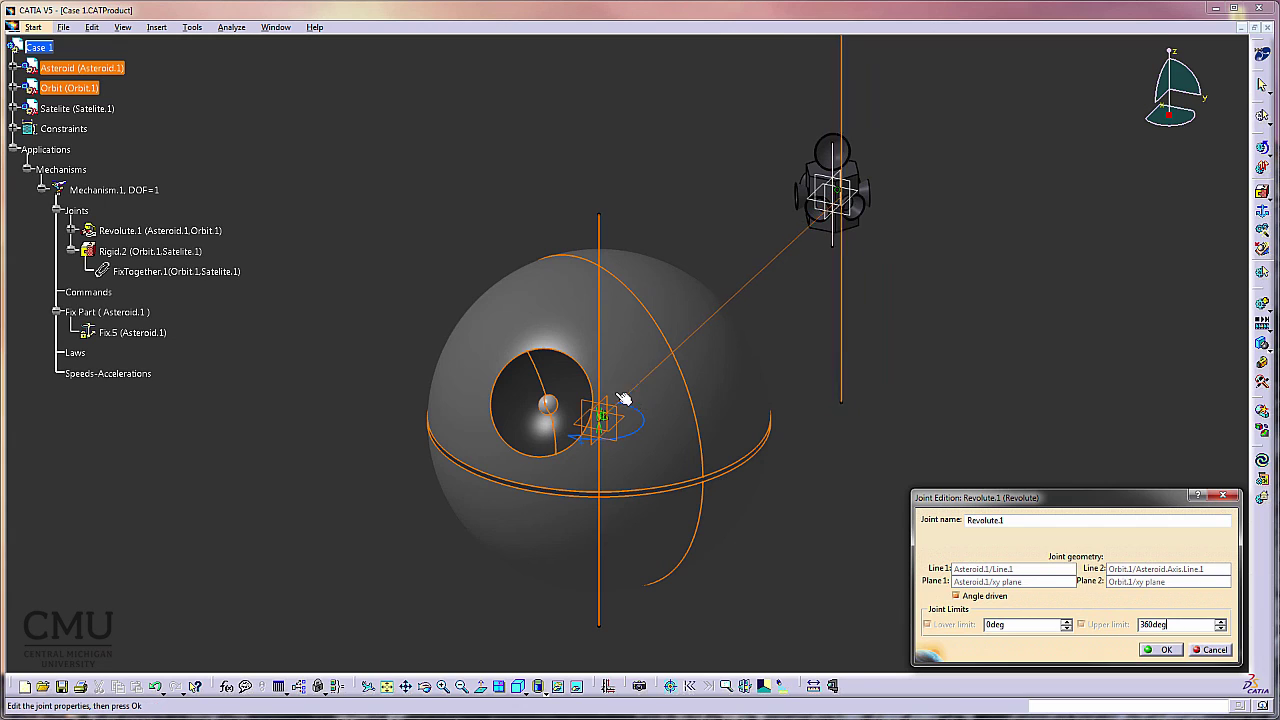
drag(622, 398, 623, 491)
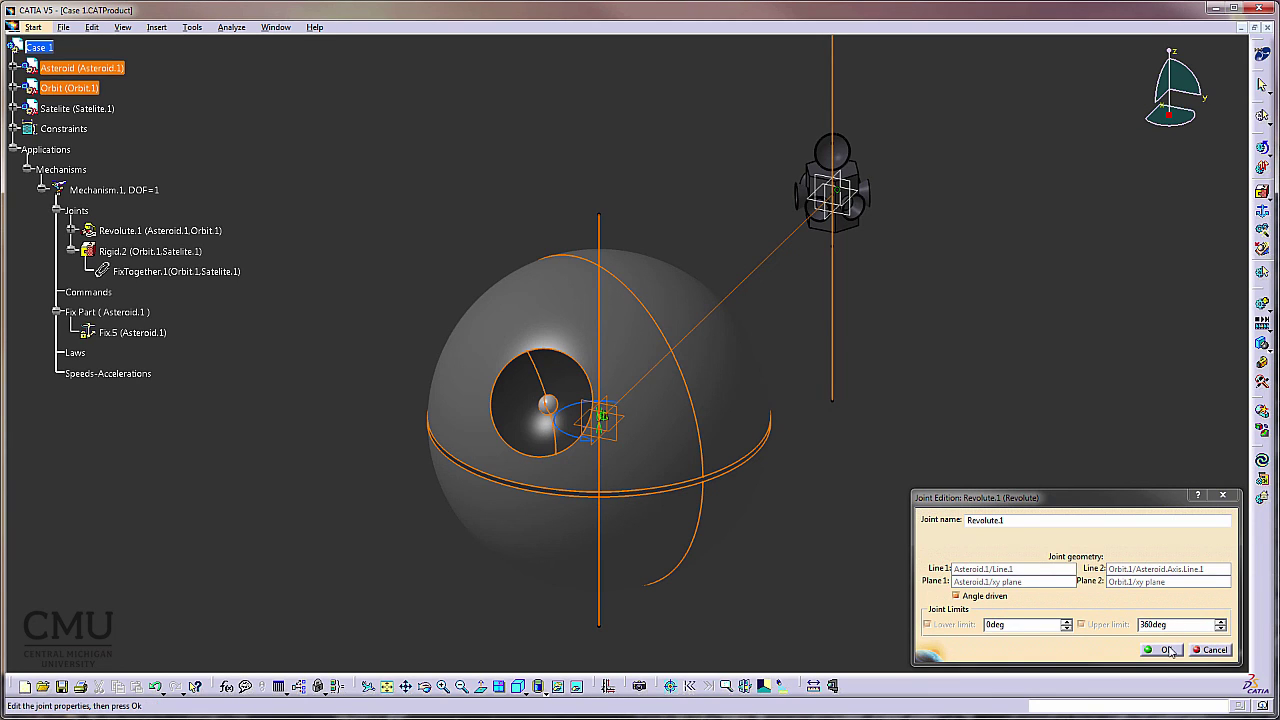
click(1165, 650)
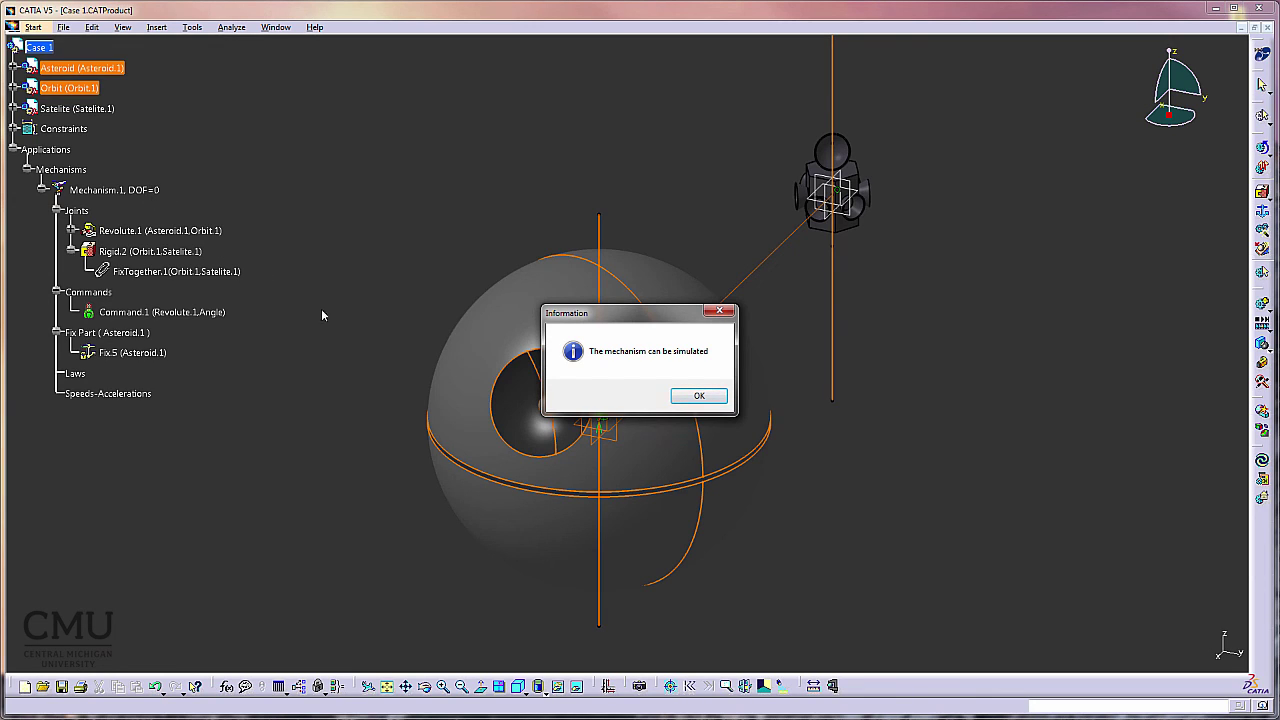
Record Simulation.1 of Mechanism.1 with Command.1 swept to 360 degrees
click(699, 396)
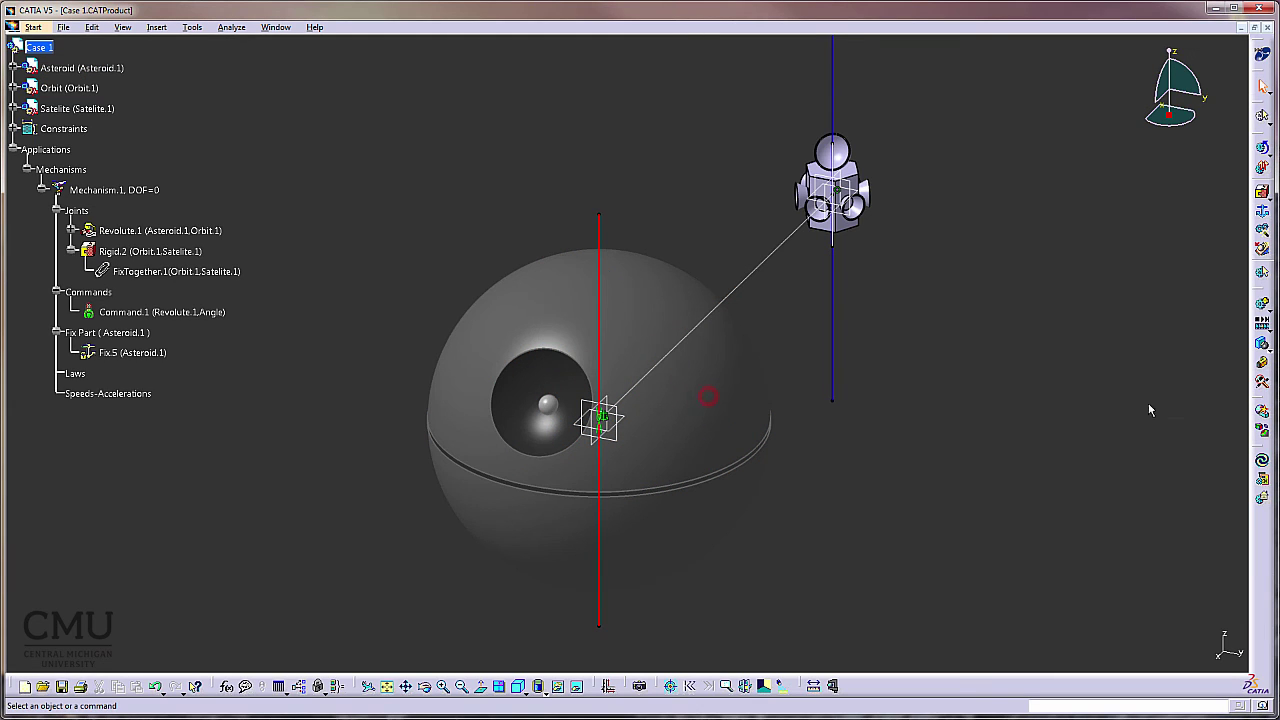
click(1263, 305)
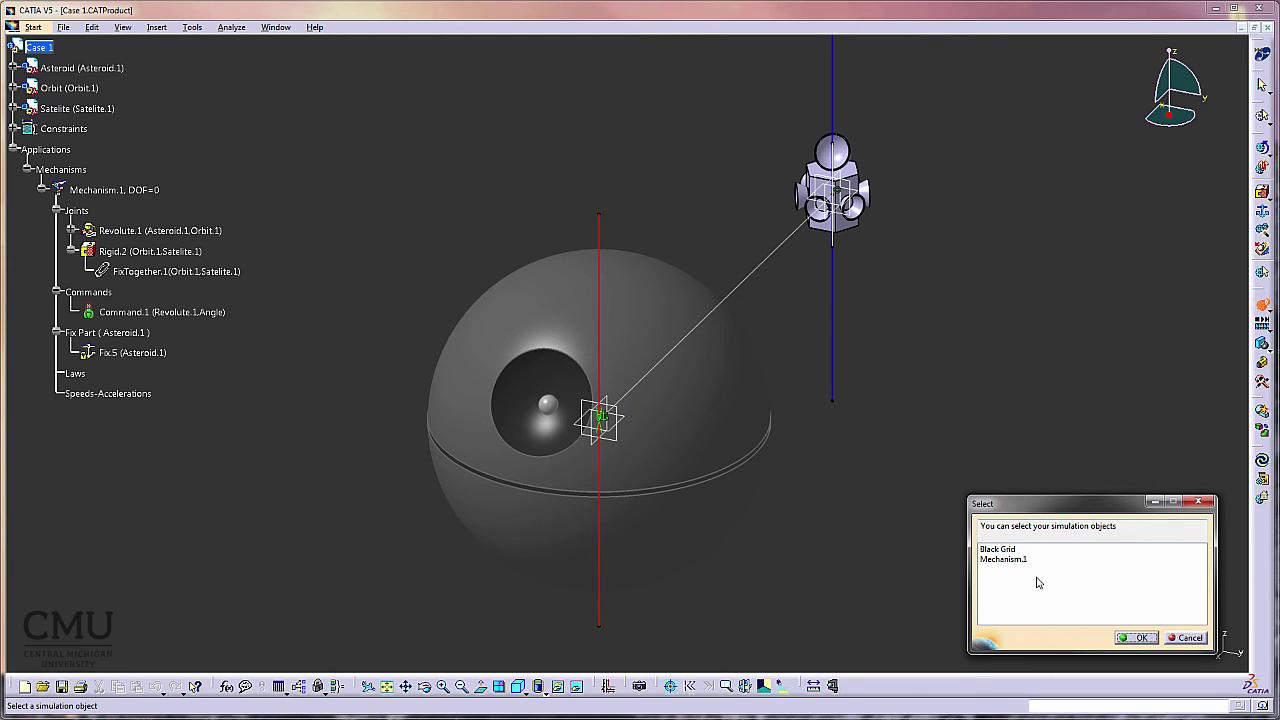
click(1012, 563)
click(1138, 638)
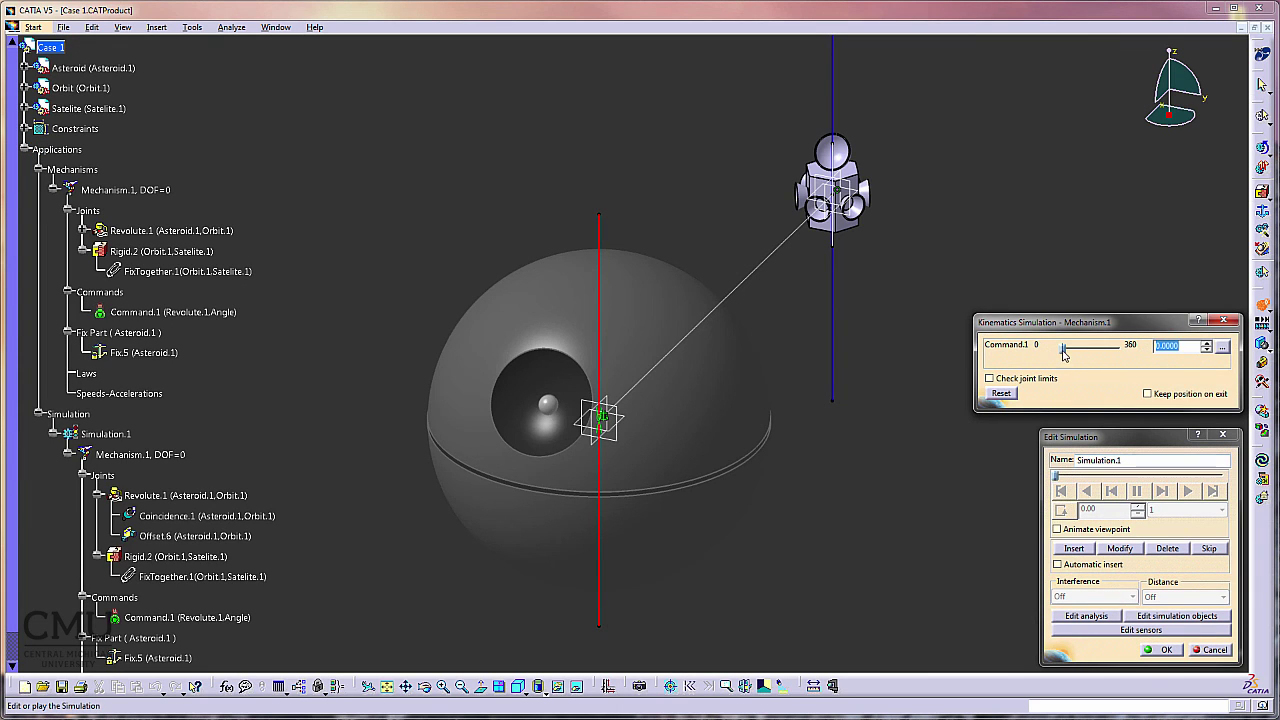
drag(1063, 348, 1129, 362)
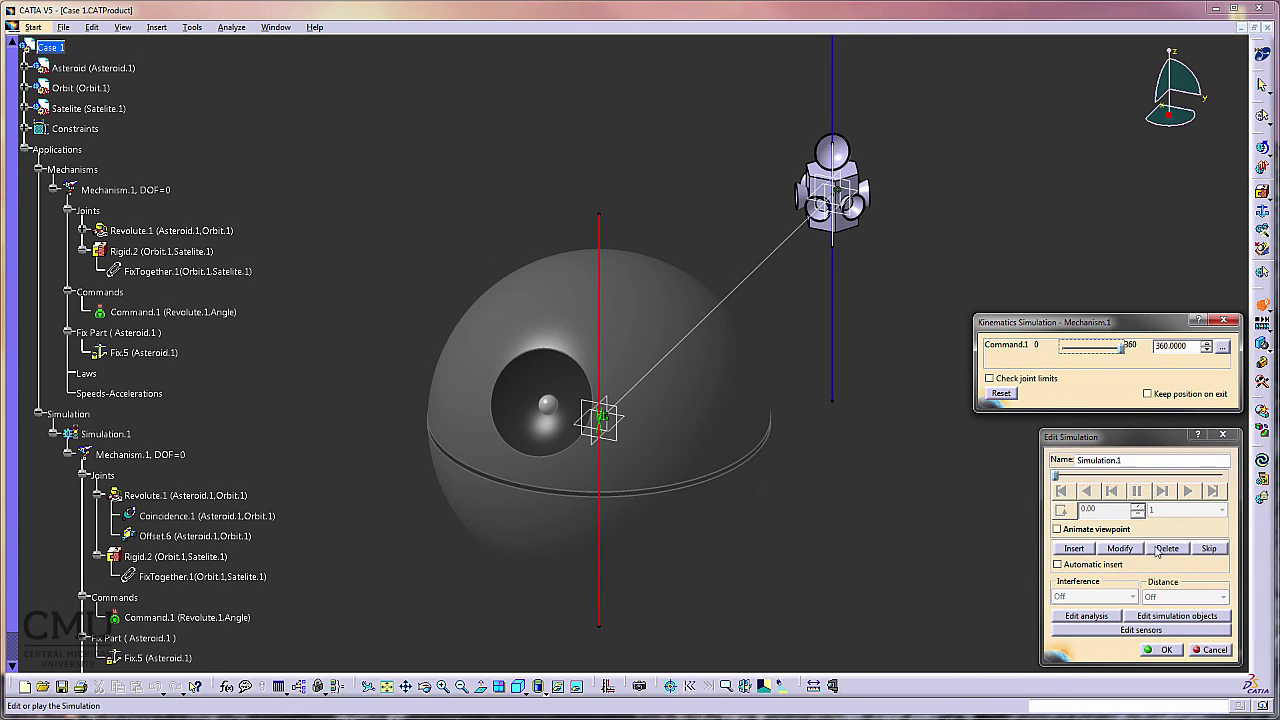
click(1077, 548)
Set the playback step to 0.01, change repeat mode, and play back the simulation
click(1186, 510)
click(1163, 578)
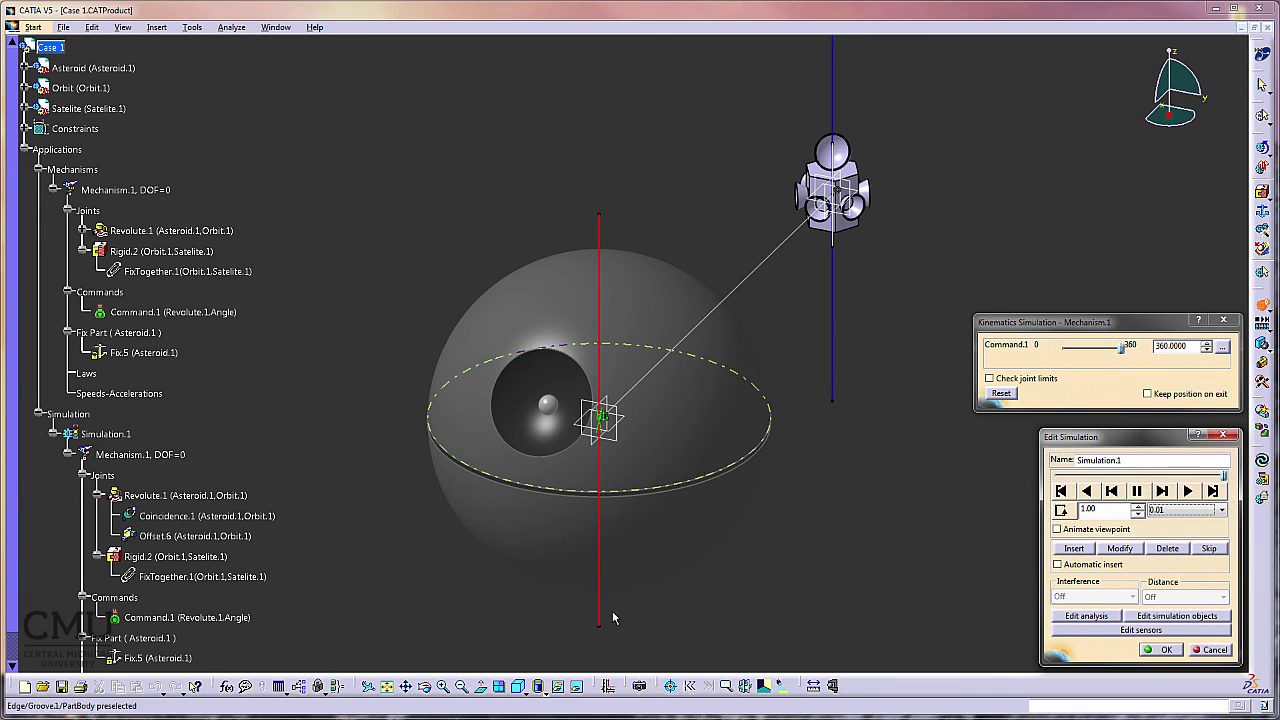
click(1062, 511)
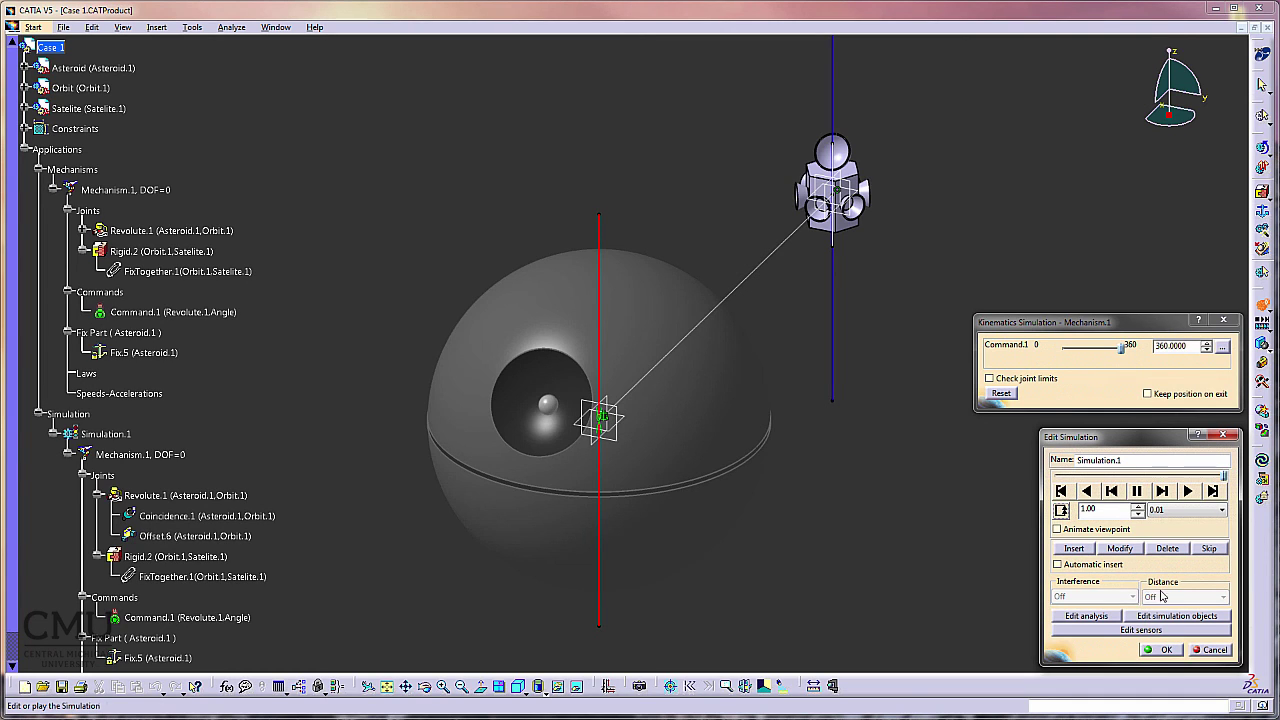
click(1187, 490)
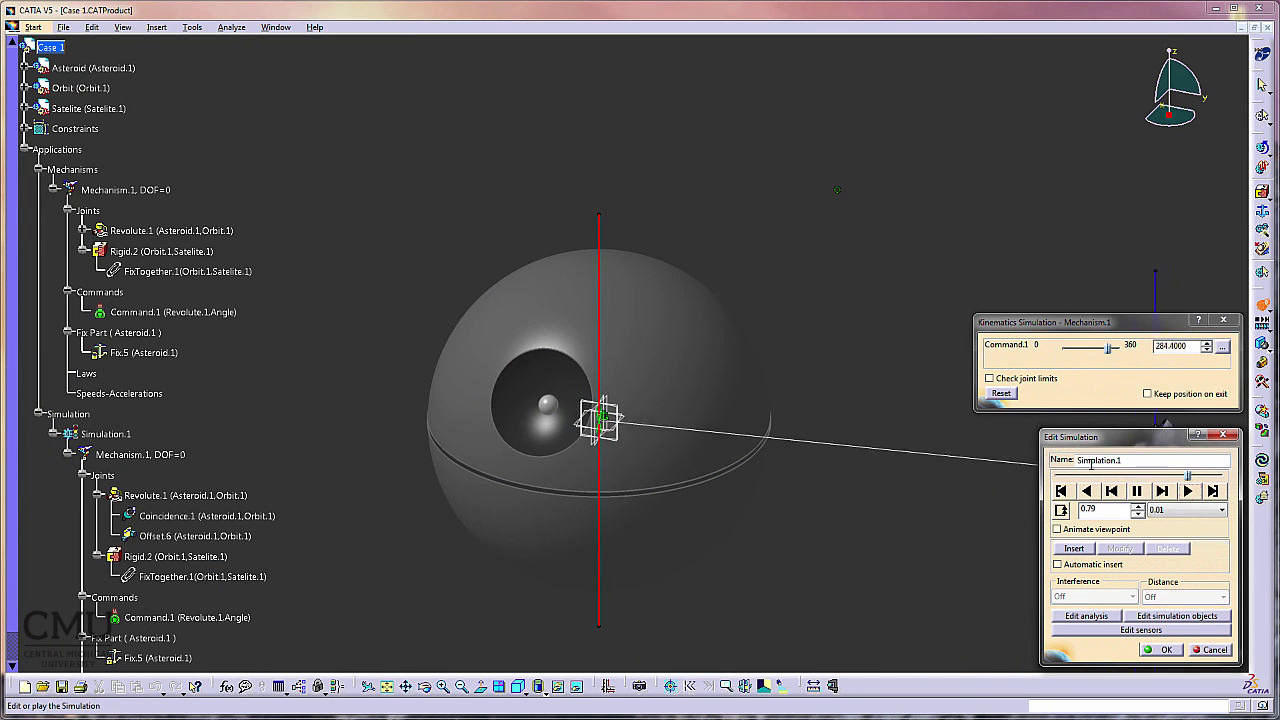
click(1061, 490)
click(1187, 490)
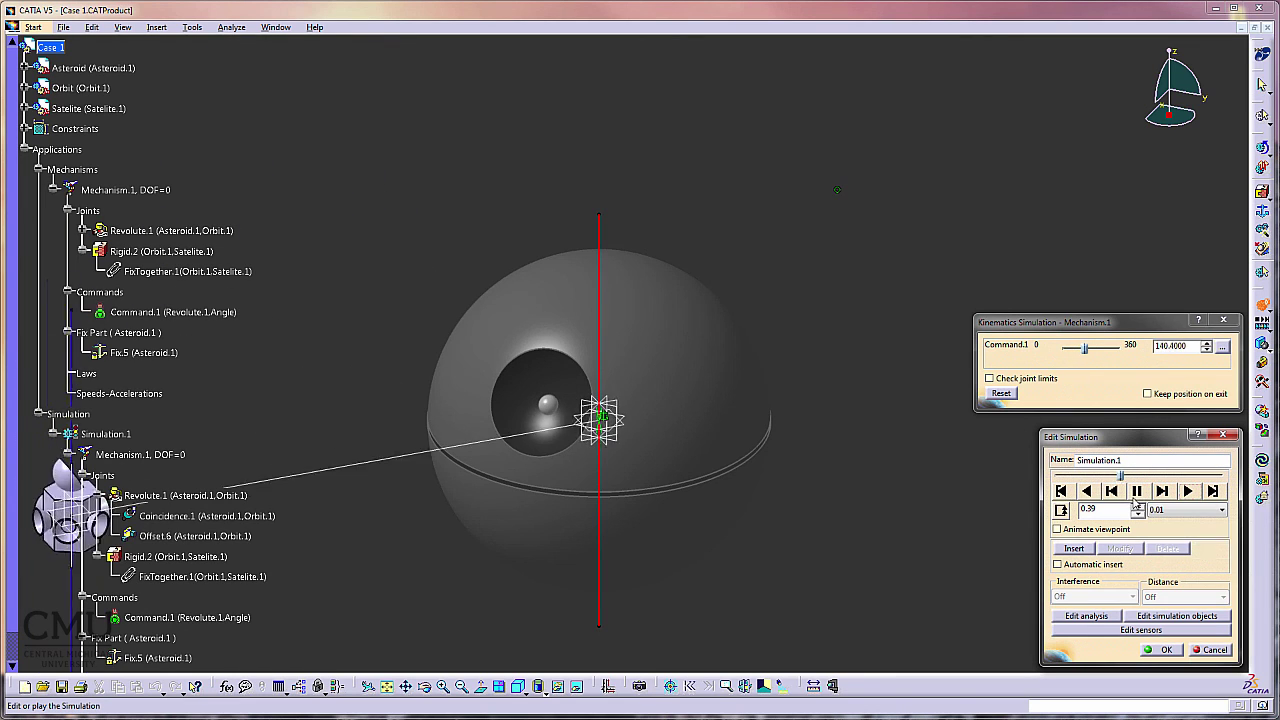
click(1136, 489)
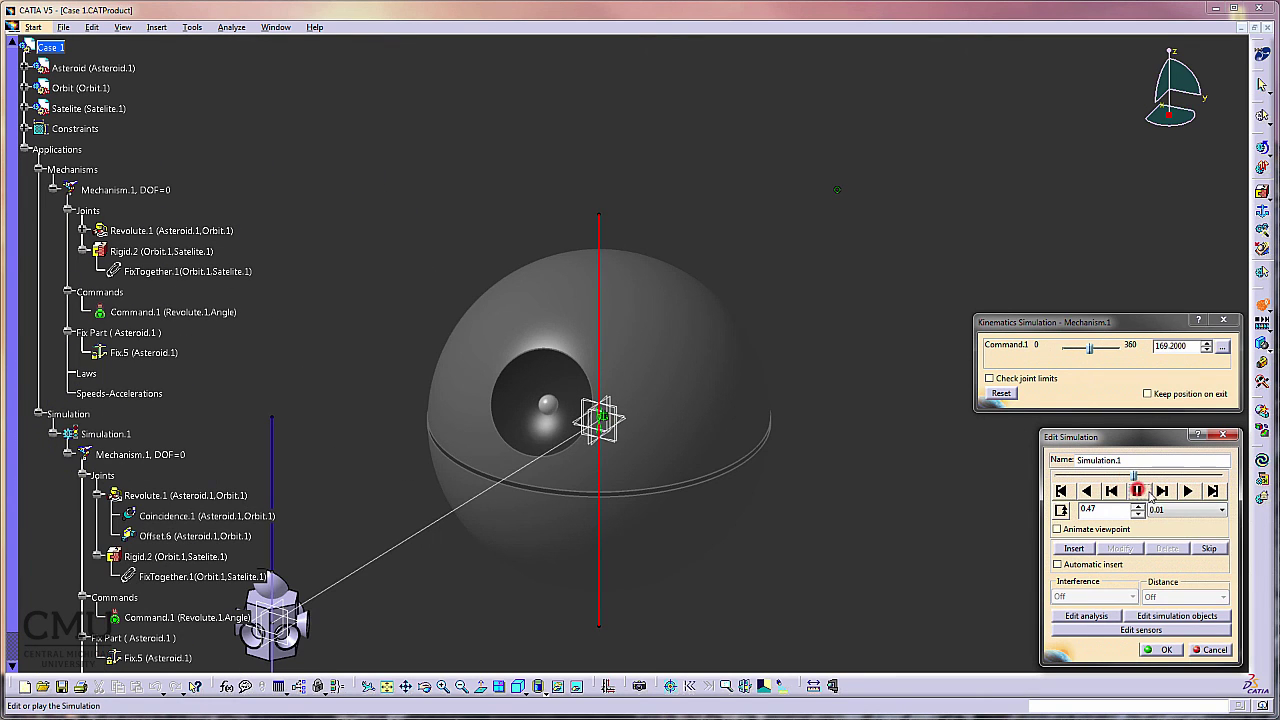
click(1062, 490)
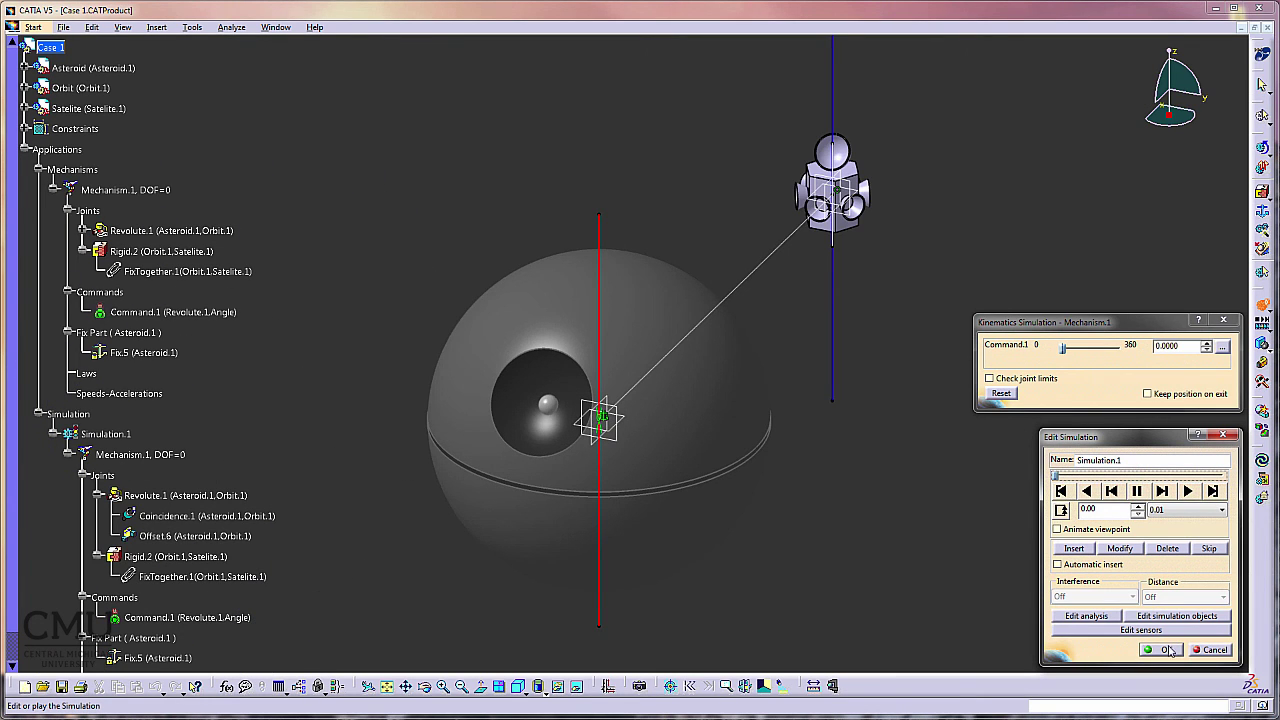
click(1166, 650)
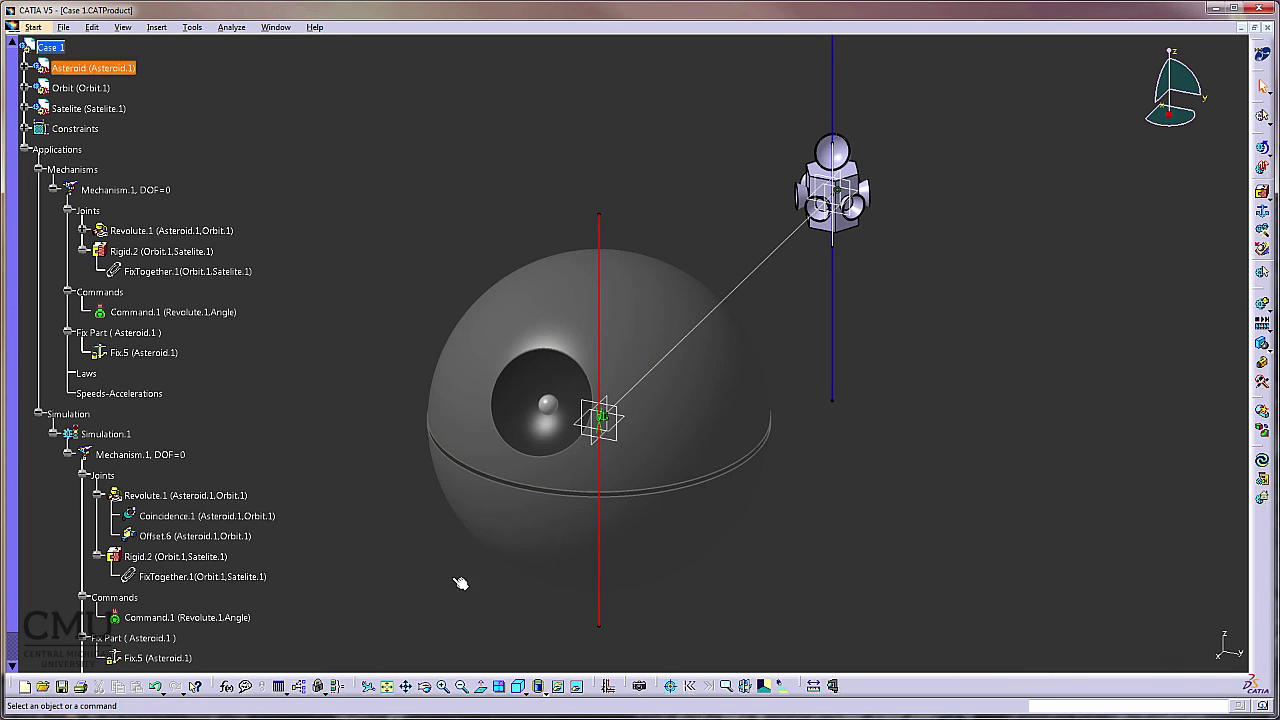
Give Command.1's angle the formula 360deg/1s*Mechanism.1\KINTime as Formula.1
click(228, 689)
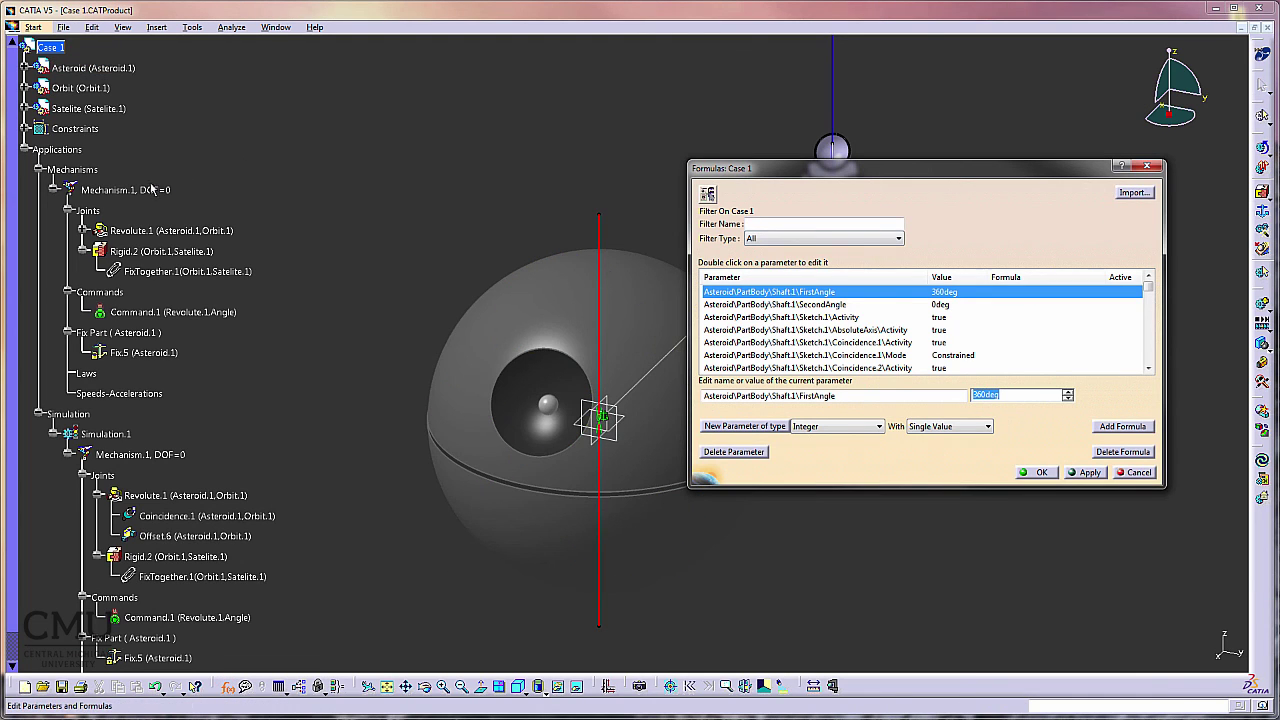
click(125, 190)
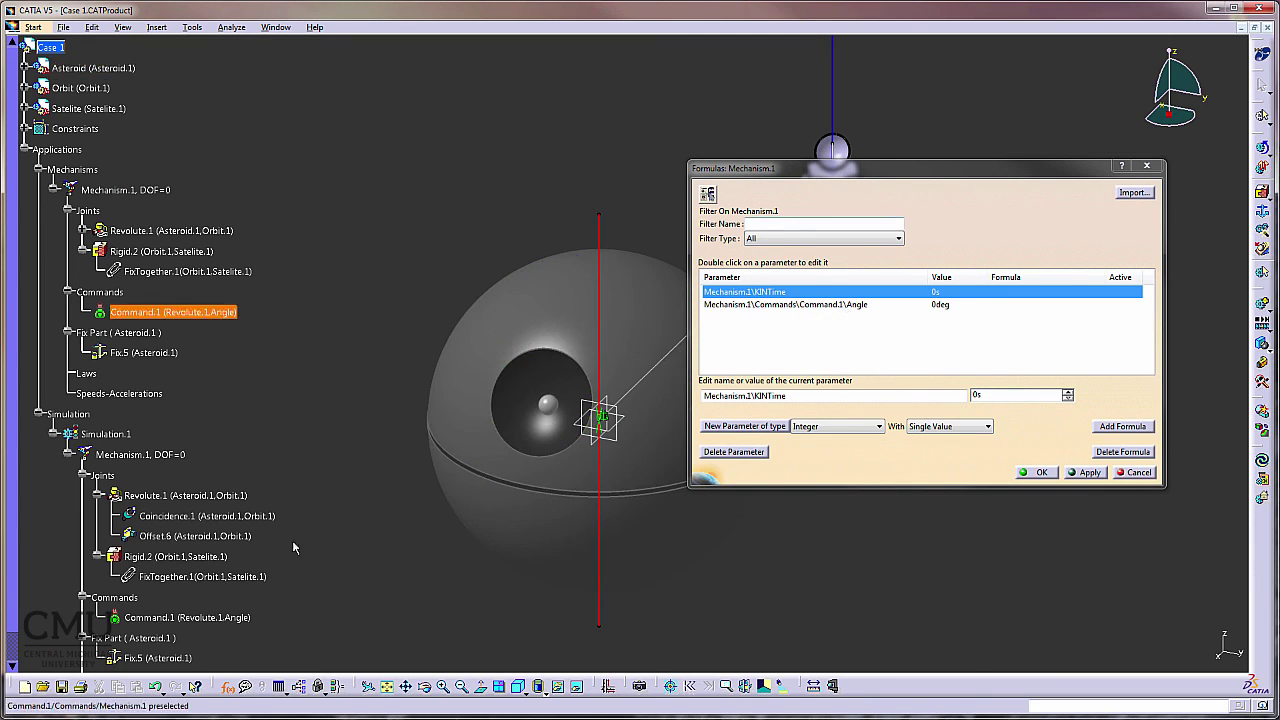
double_click(843, 305)
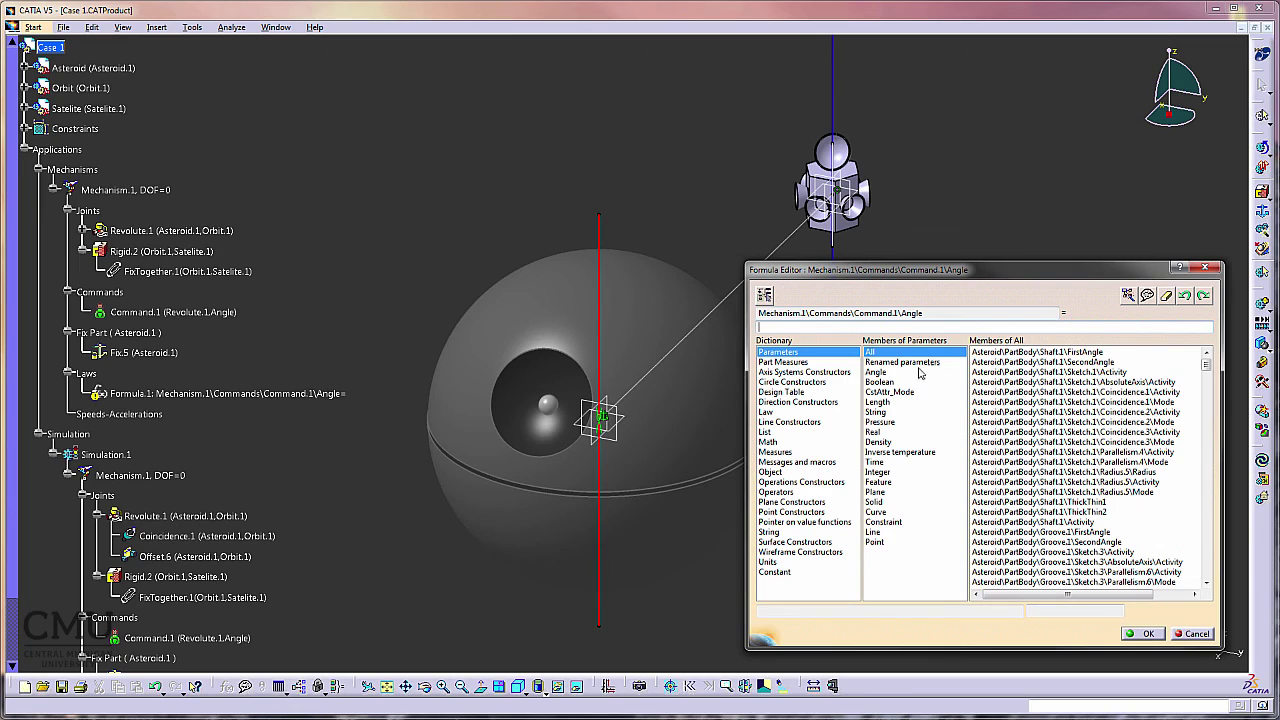
click(876, 463)
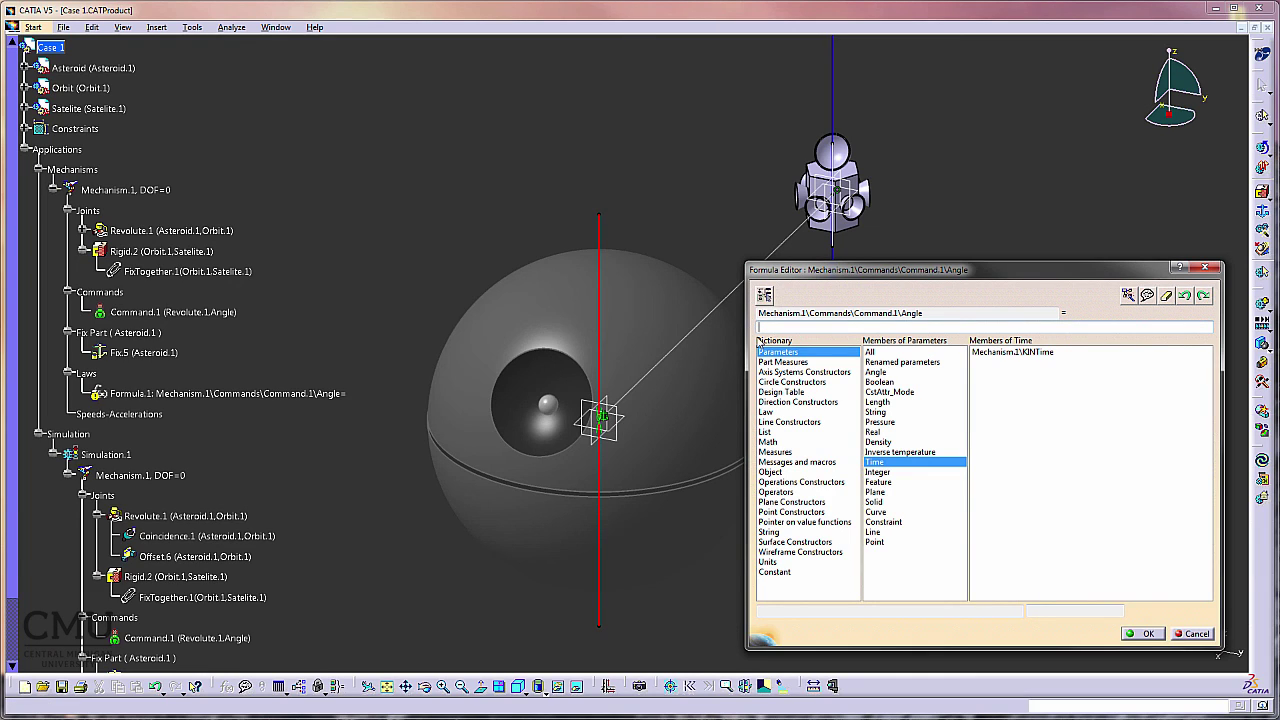
text(360deg/1s*)
click(806, 330)
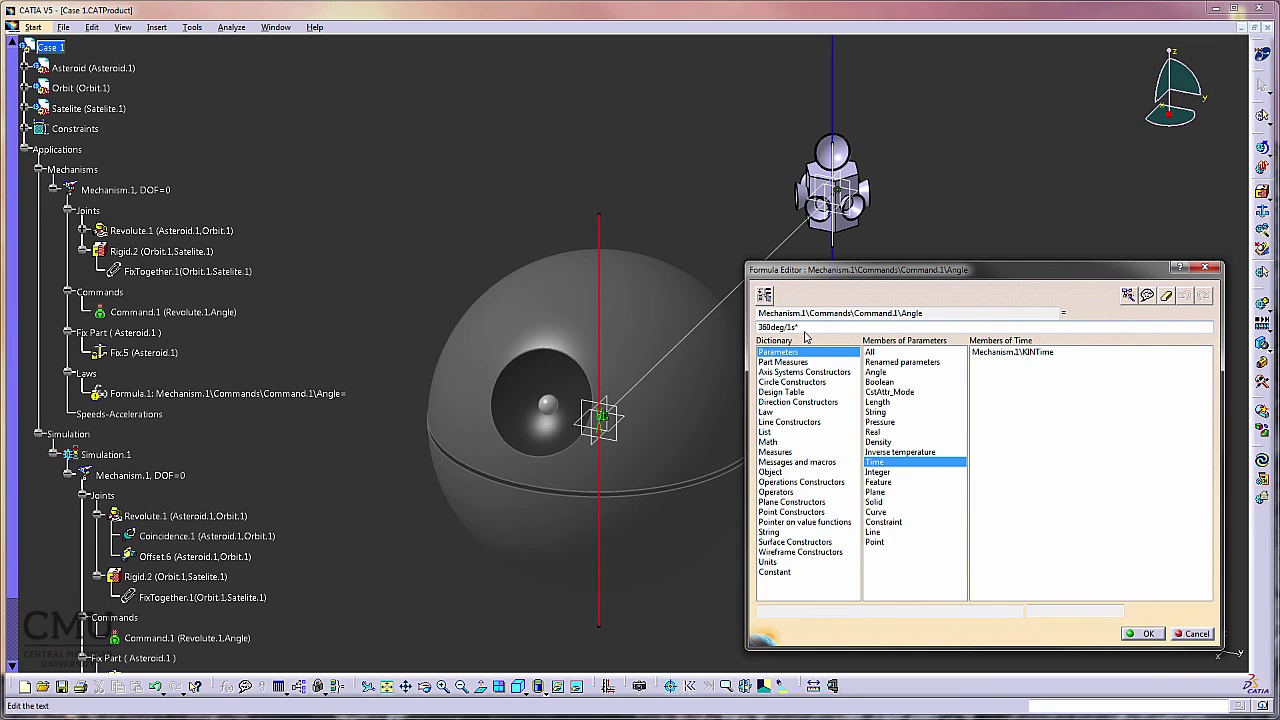
double_click(993, 355)
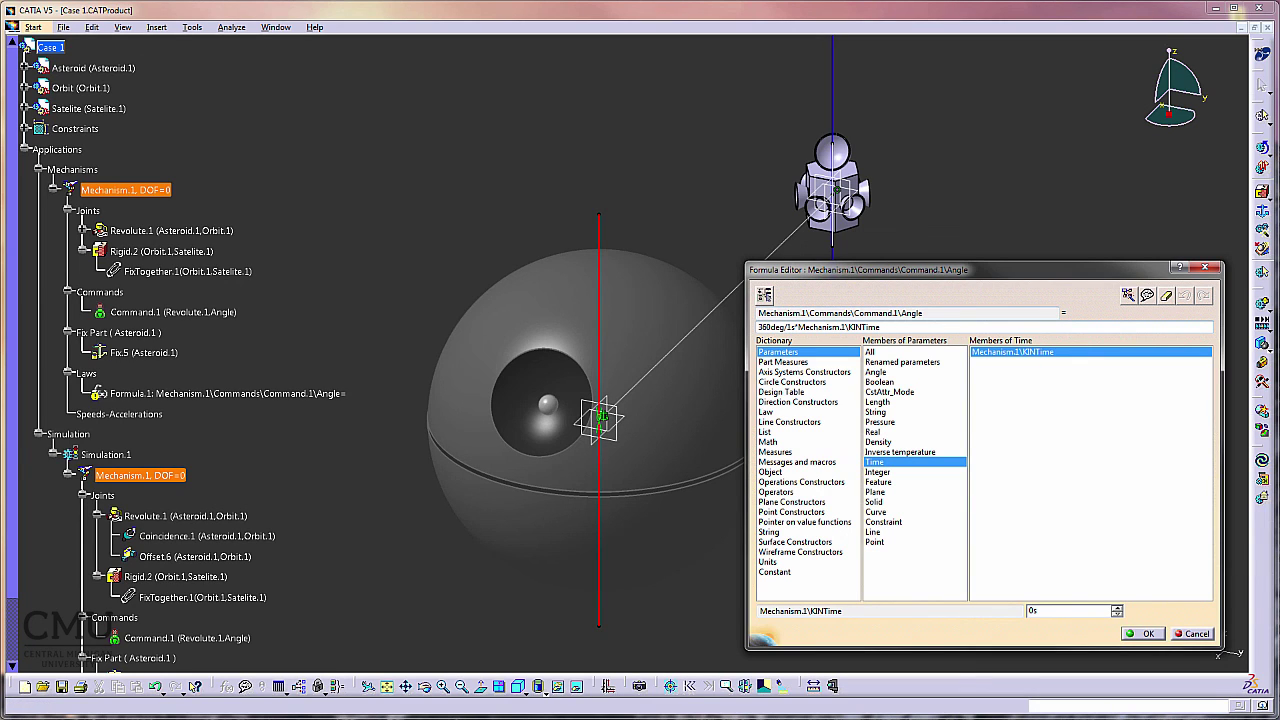
click(1145, 633)
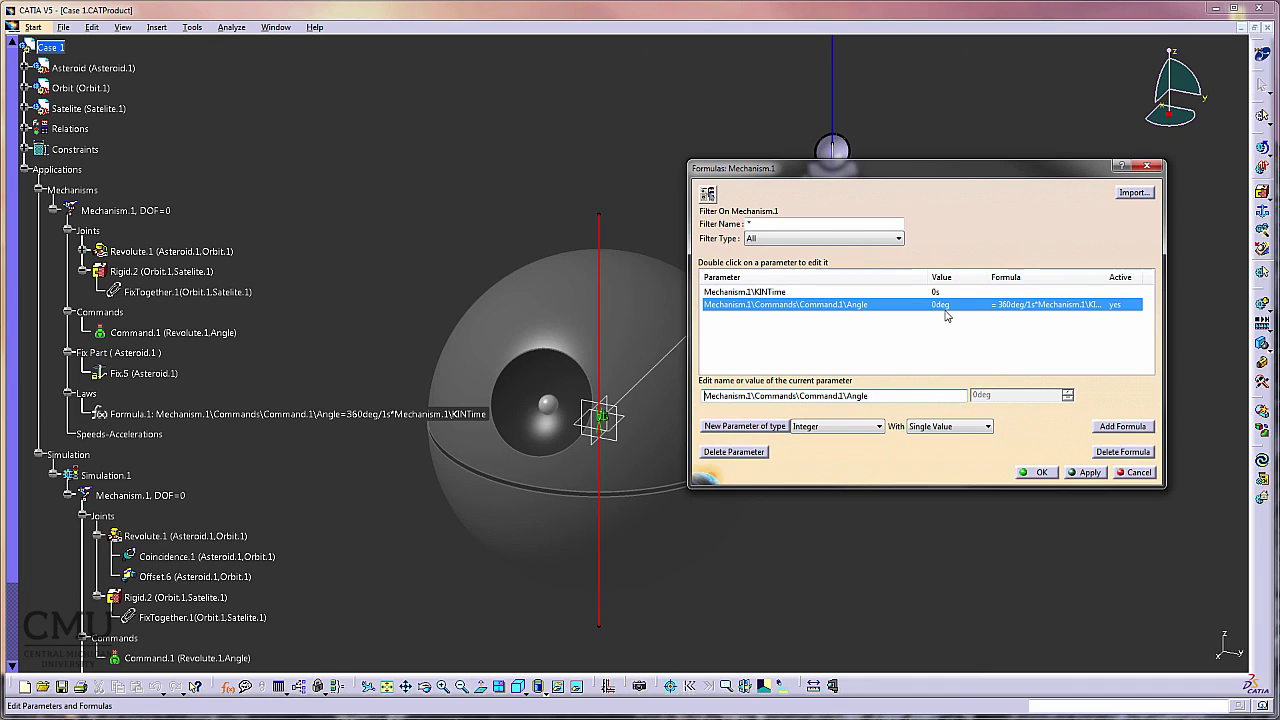
Close the formulas dialog and dismiss the Simulation commands flyout
click(1040, 473)
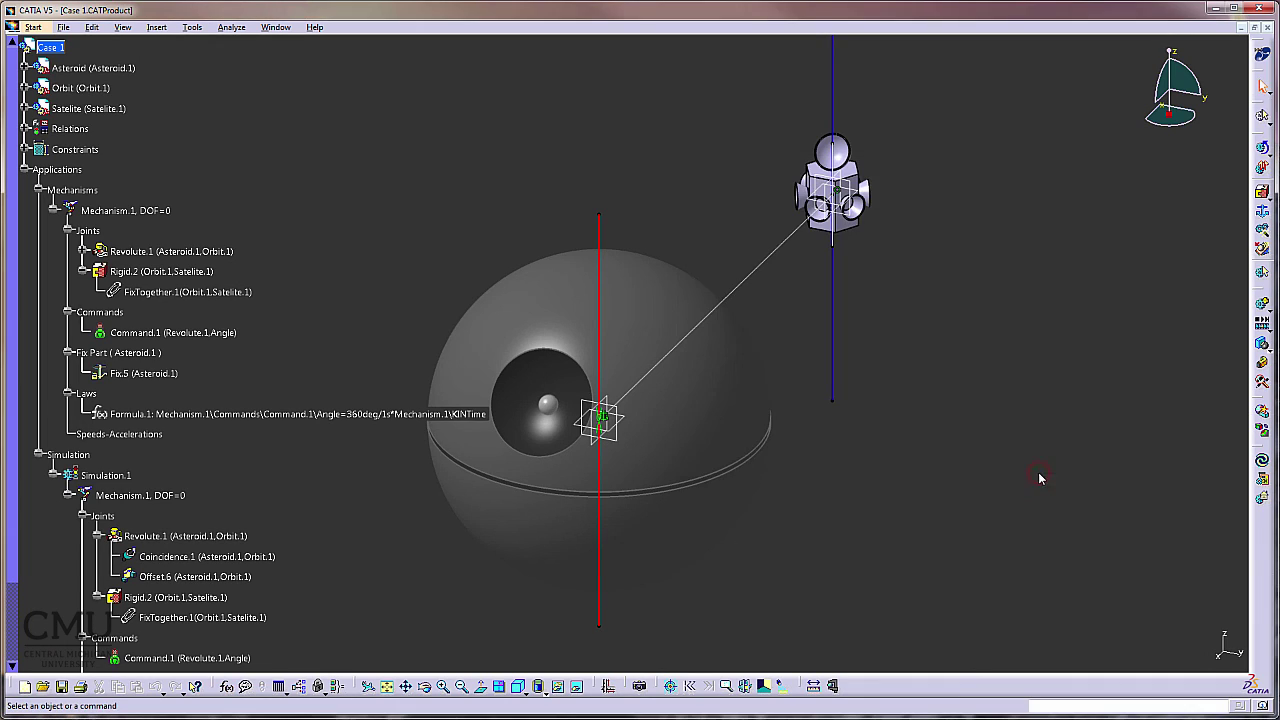
click(1023, 453)
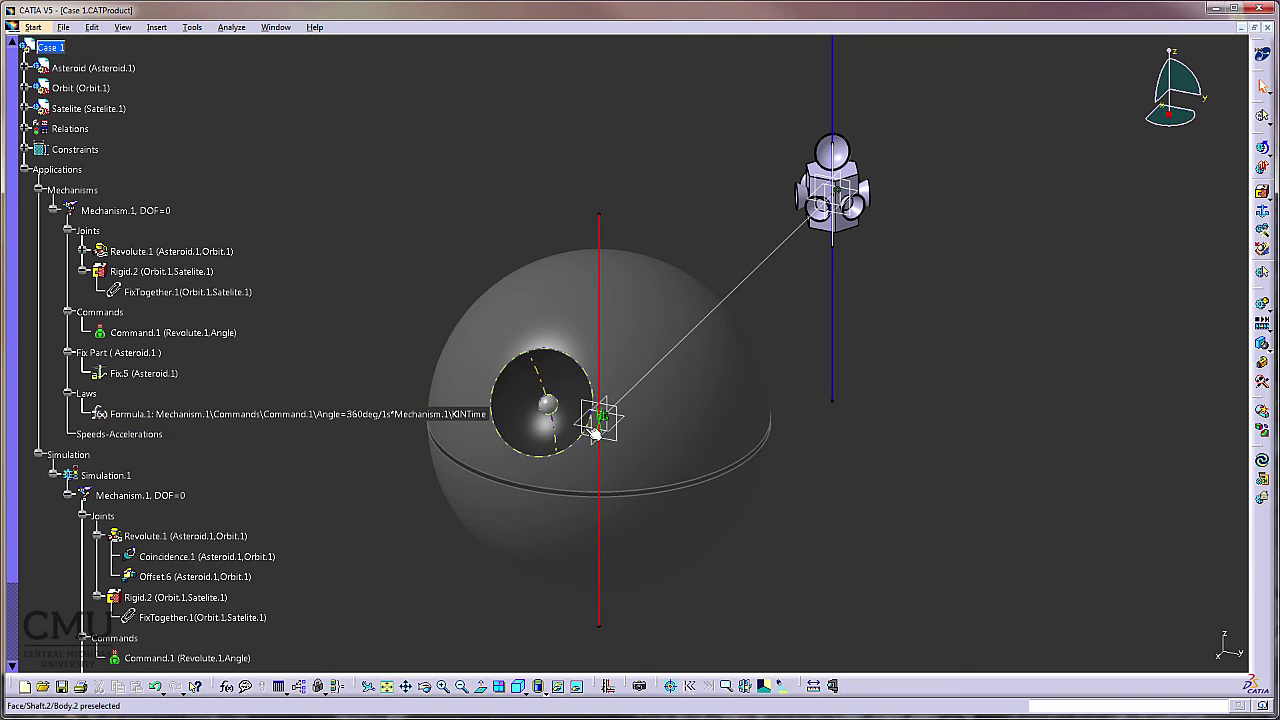
click(1258, 170)
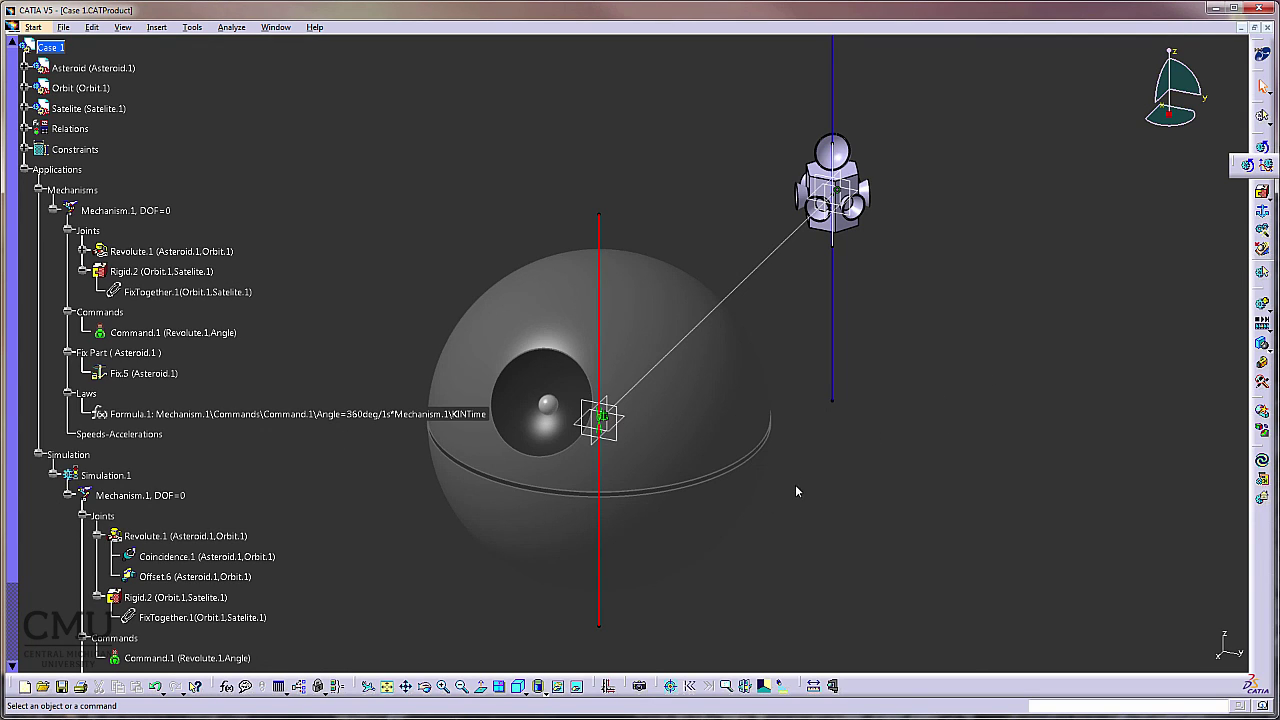
click(1030, 337)
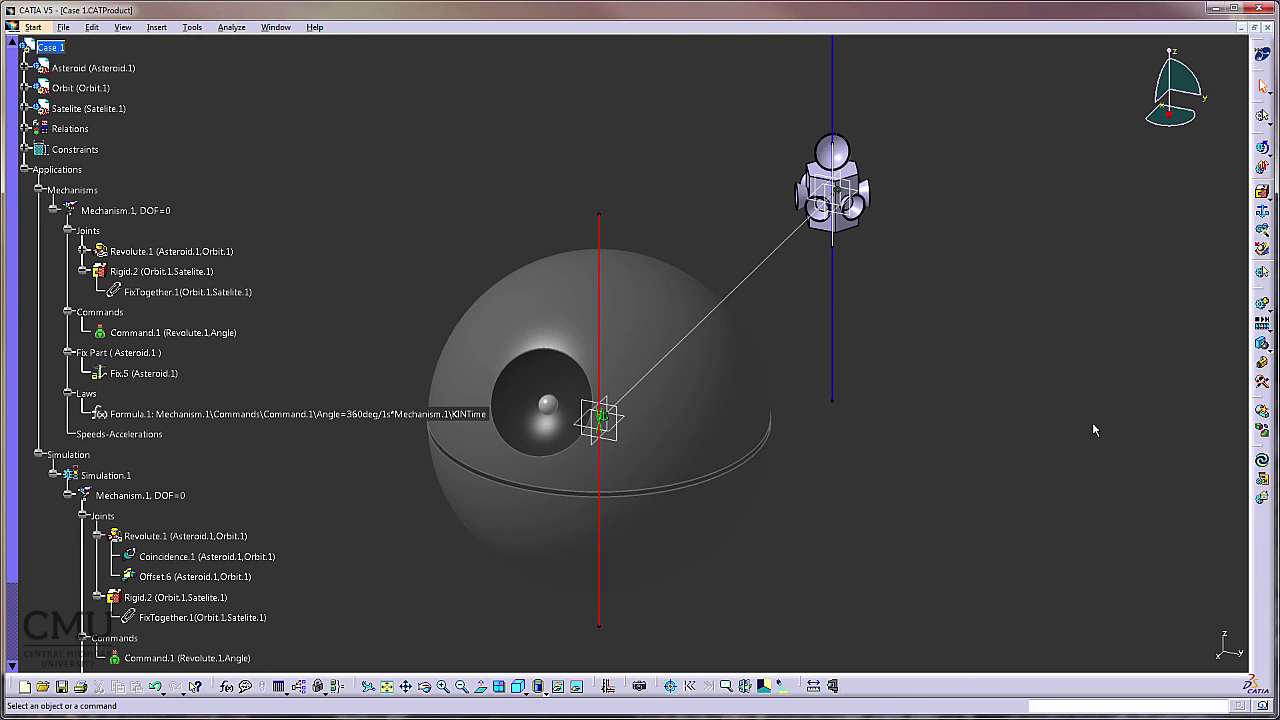
Create Speed-Acceleration.1 referenced to Asteroid.1, measuring a satellite vertex
click(1262, 251)
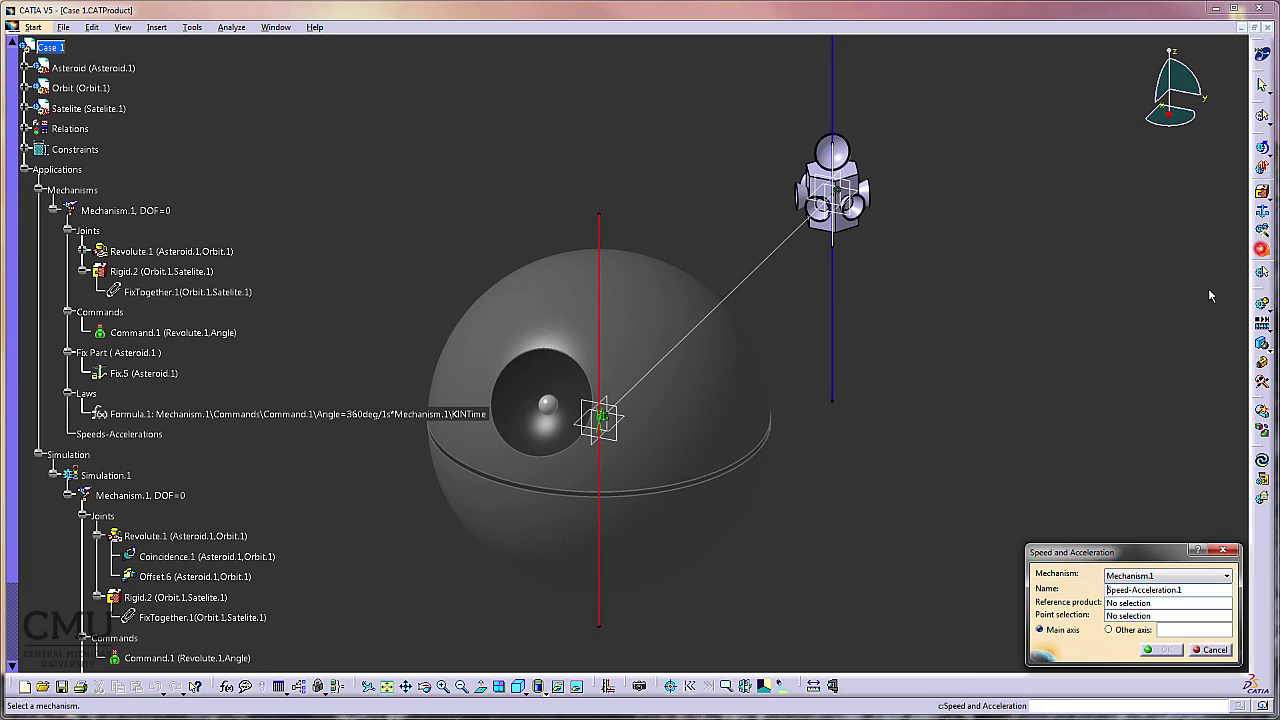
click(1120, 604)
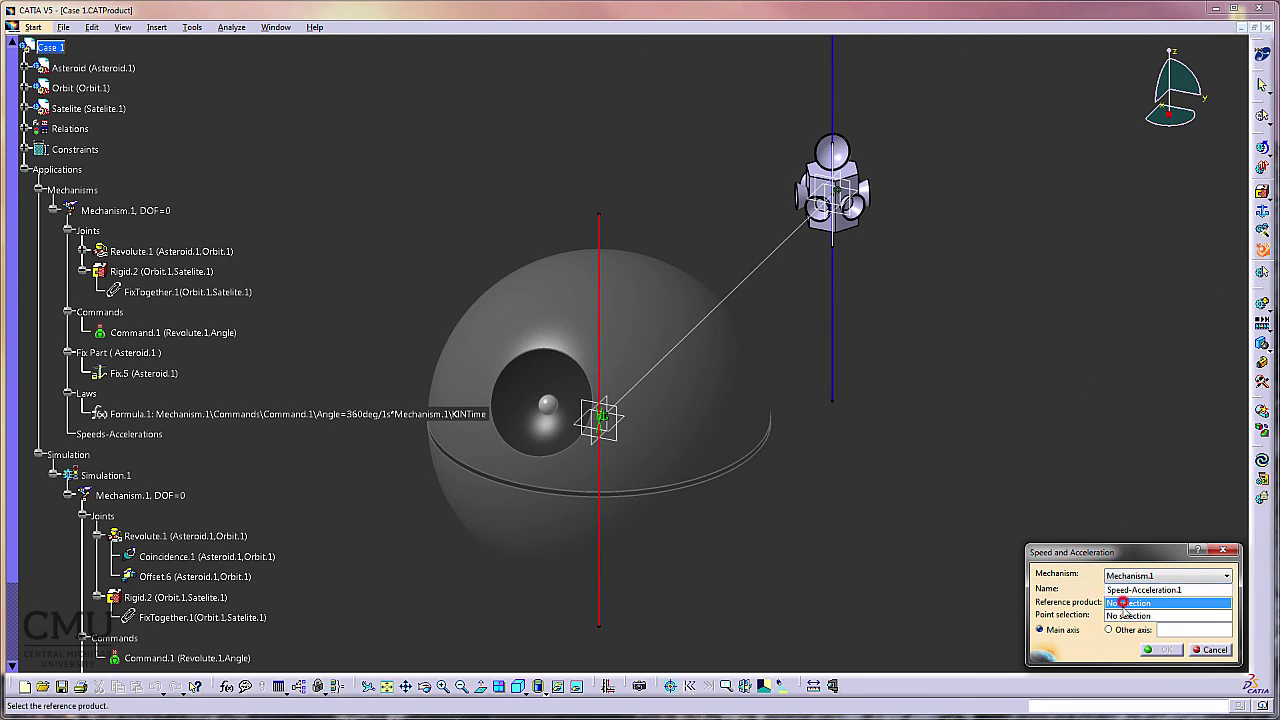
click(720, 380)
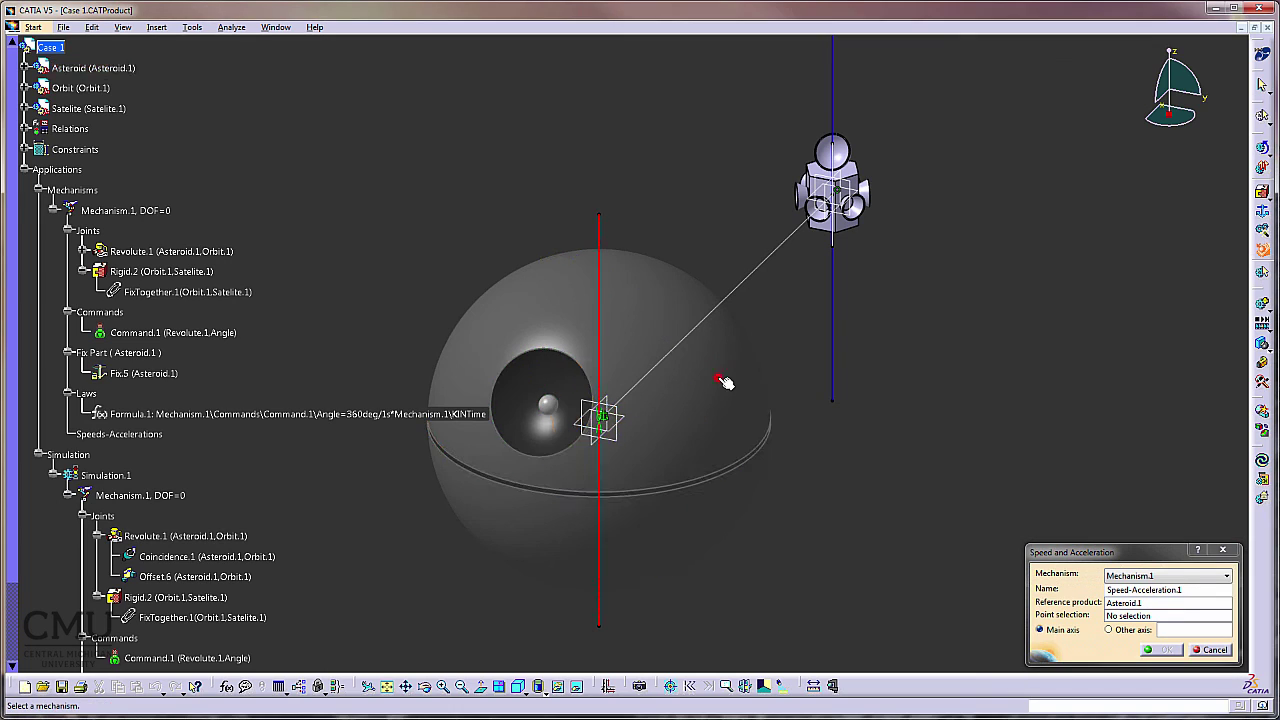
click(1114, 617)
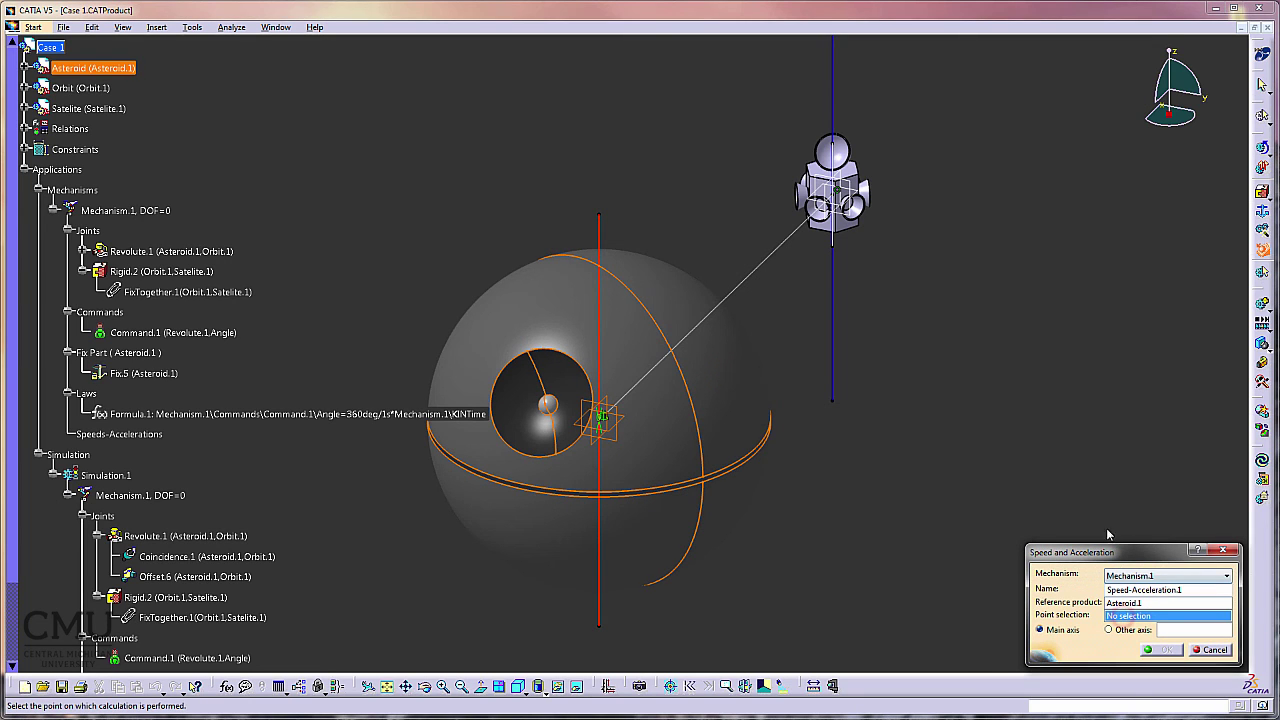
middle_drag(954, 375, 1040, 338)
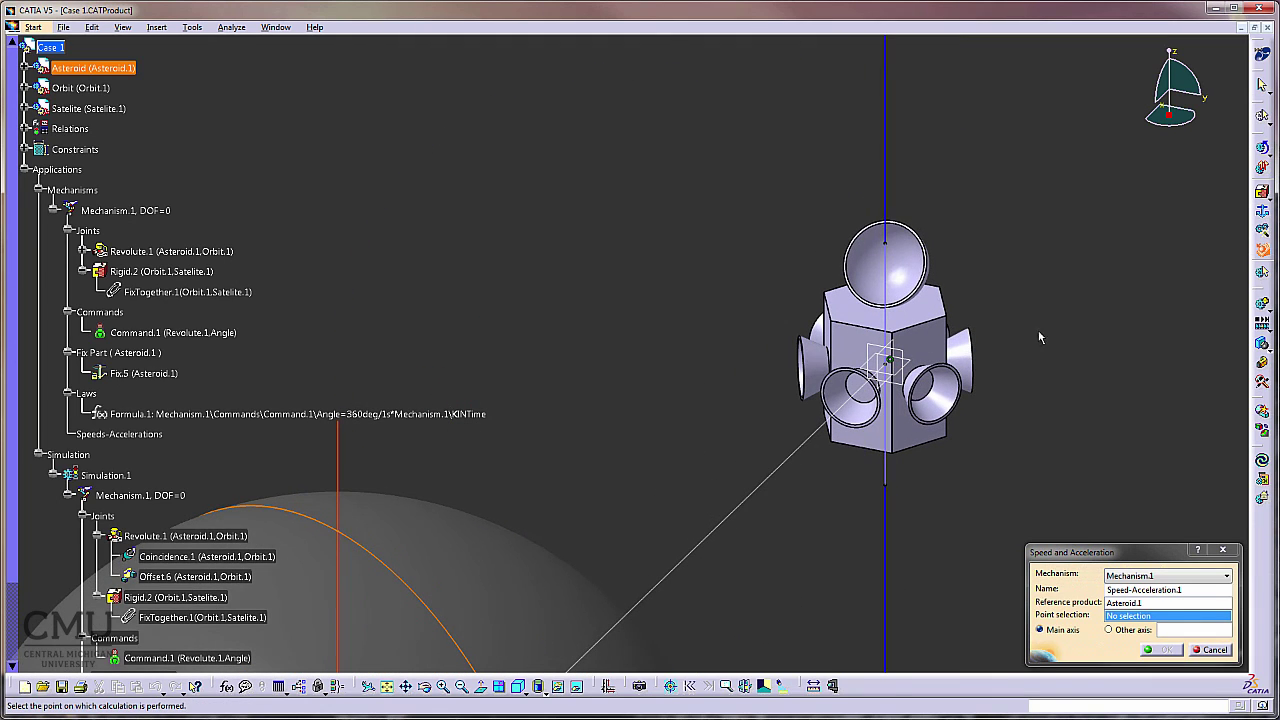
click(946, 294)
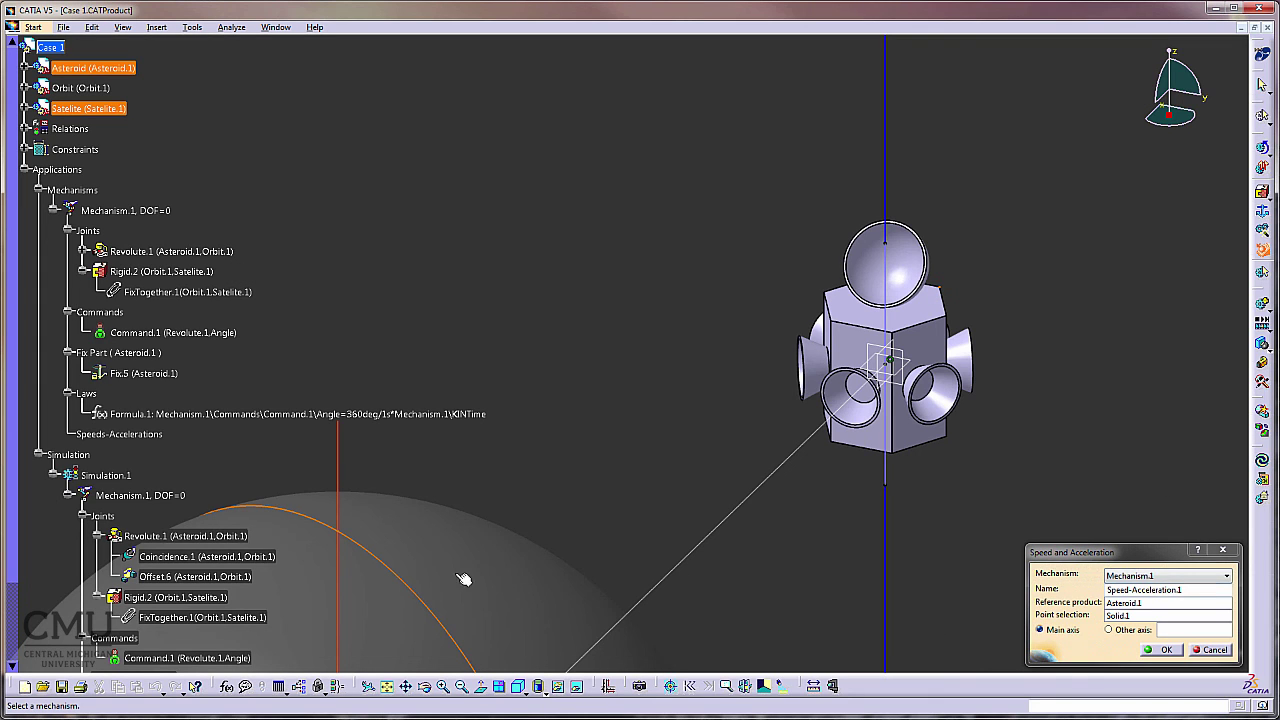
middle_drag(606, 383, 596, 428)
middle_drag(785, 549, 828, 475)
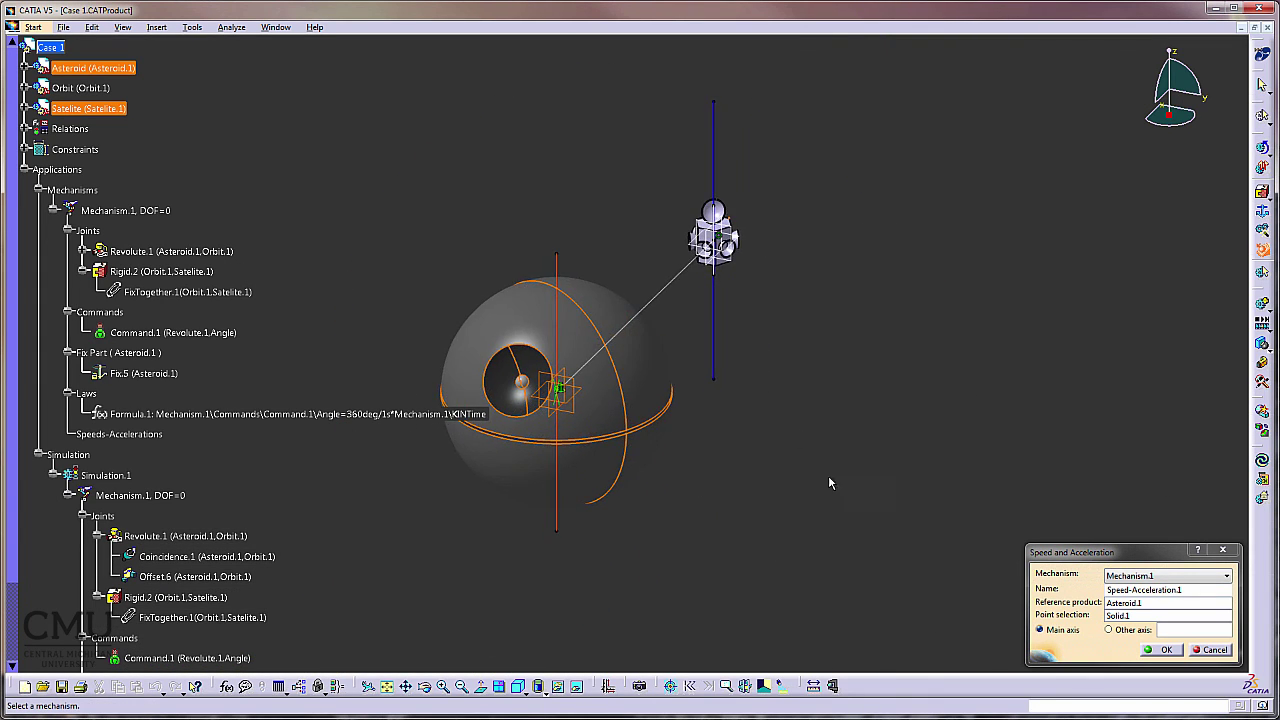
click(1160, 649)
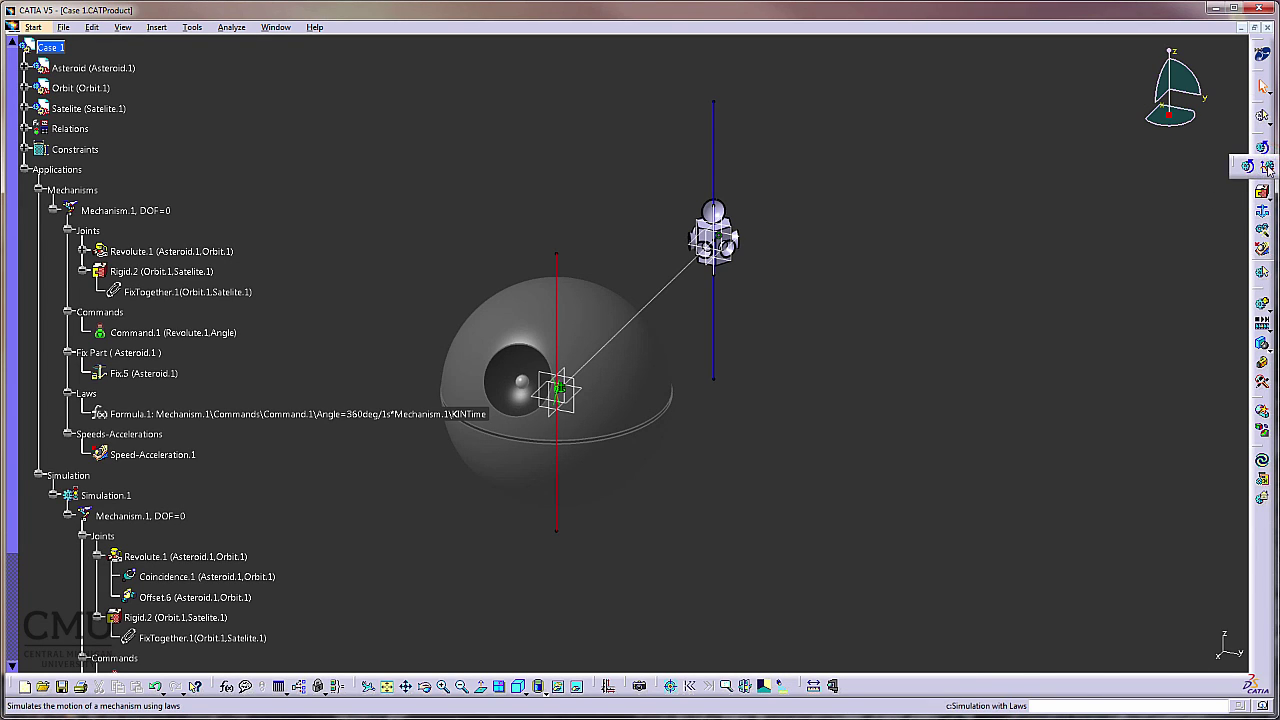
Start the law-driven simulation of Mechanism.1 with sensors activated
click(1262, 150)
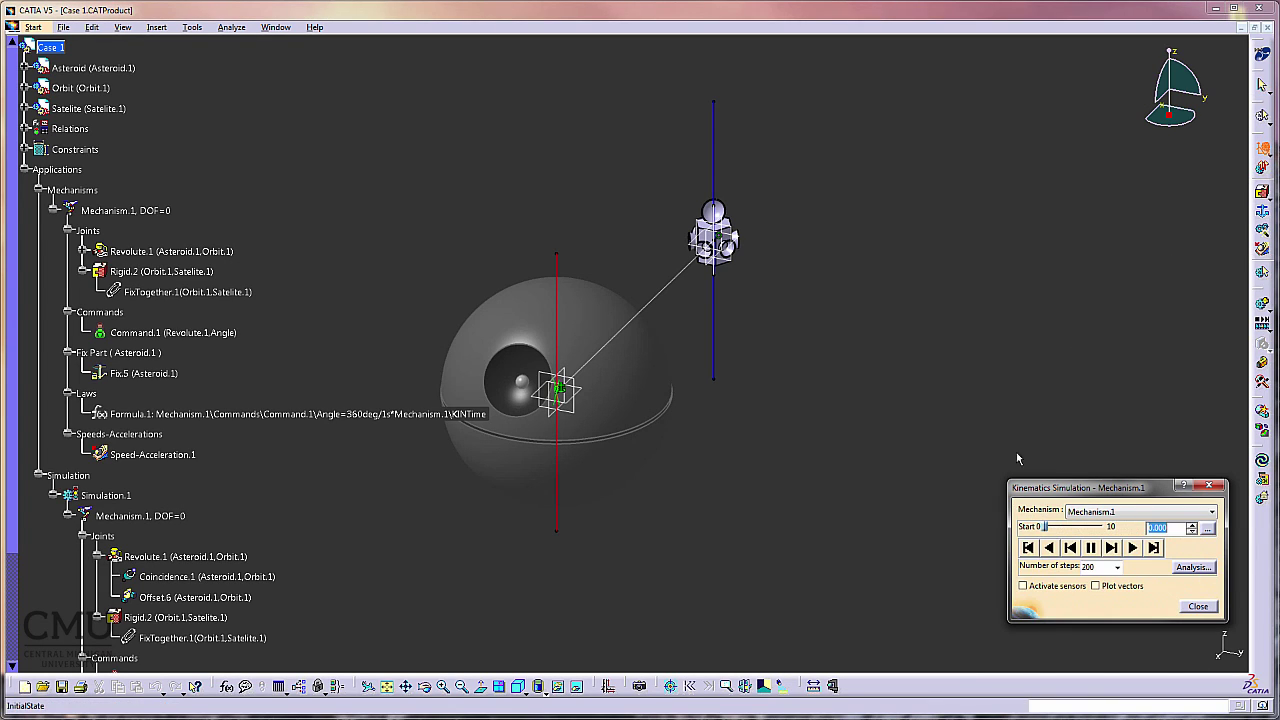
click(1030, 588)
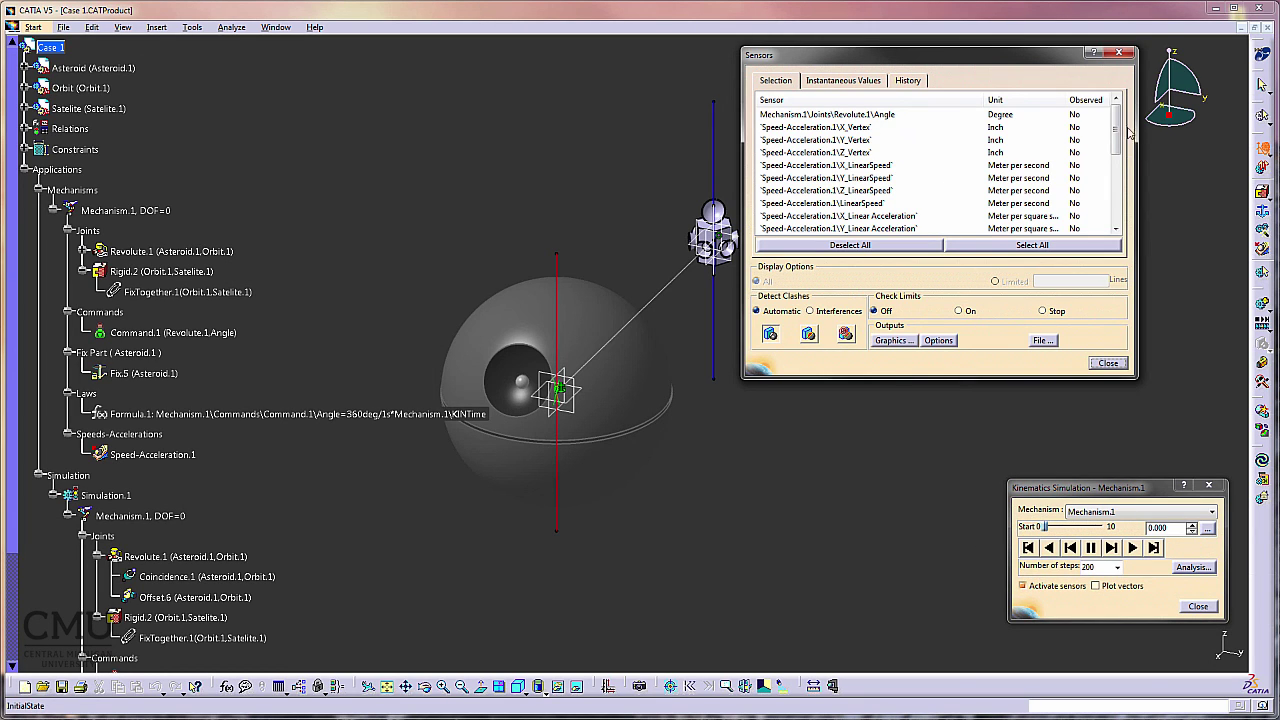
mouse_move(1115, 118)
mouse_down()
mouse_move(1113, 195)
mouse_move(1117, 108)
mouse_up()
drag(935, 53, 995, 122)
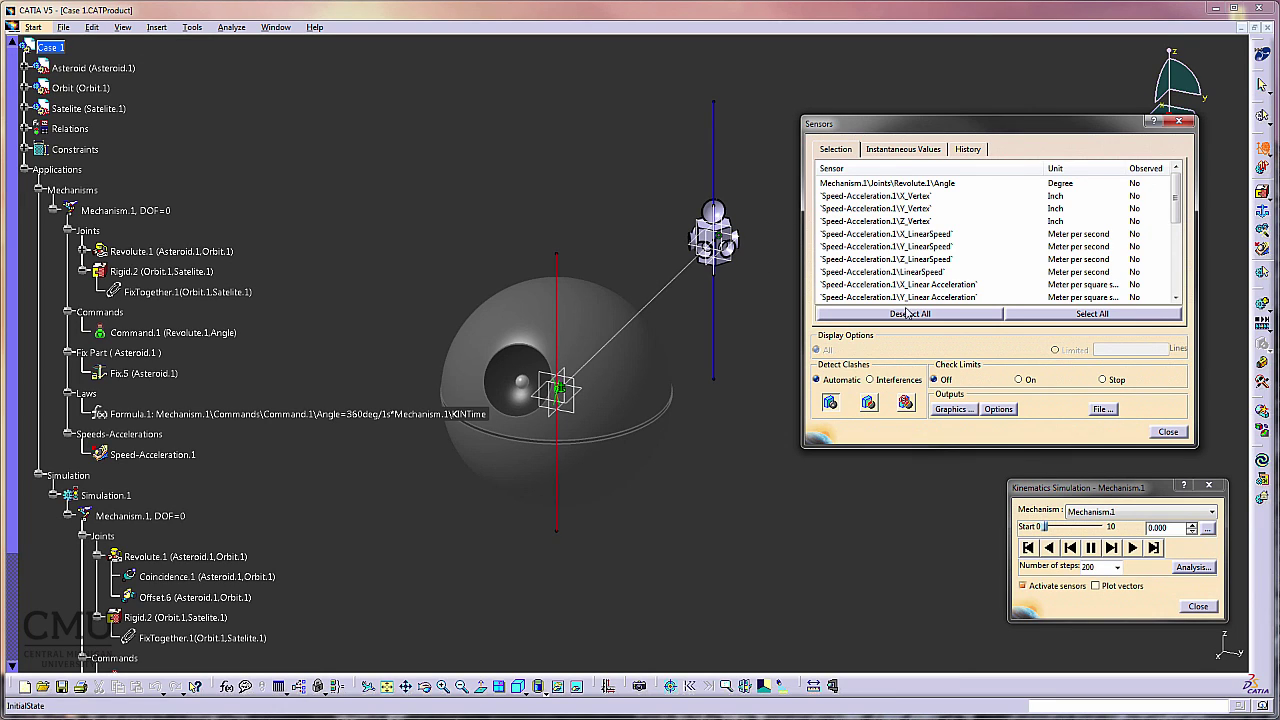
Observe the X_Vertex, X_LinearSpeed and X_Linear Acceleration sensors and view their instantaneous values
click(928, 197)
click(930, 234)
click(955, 287)
click(915, 149)
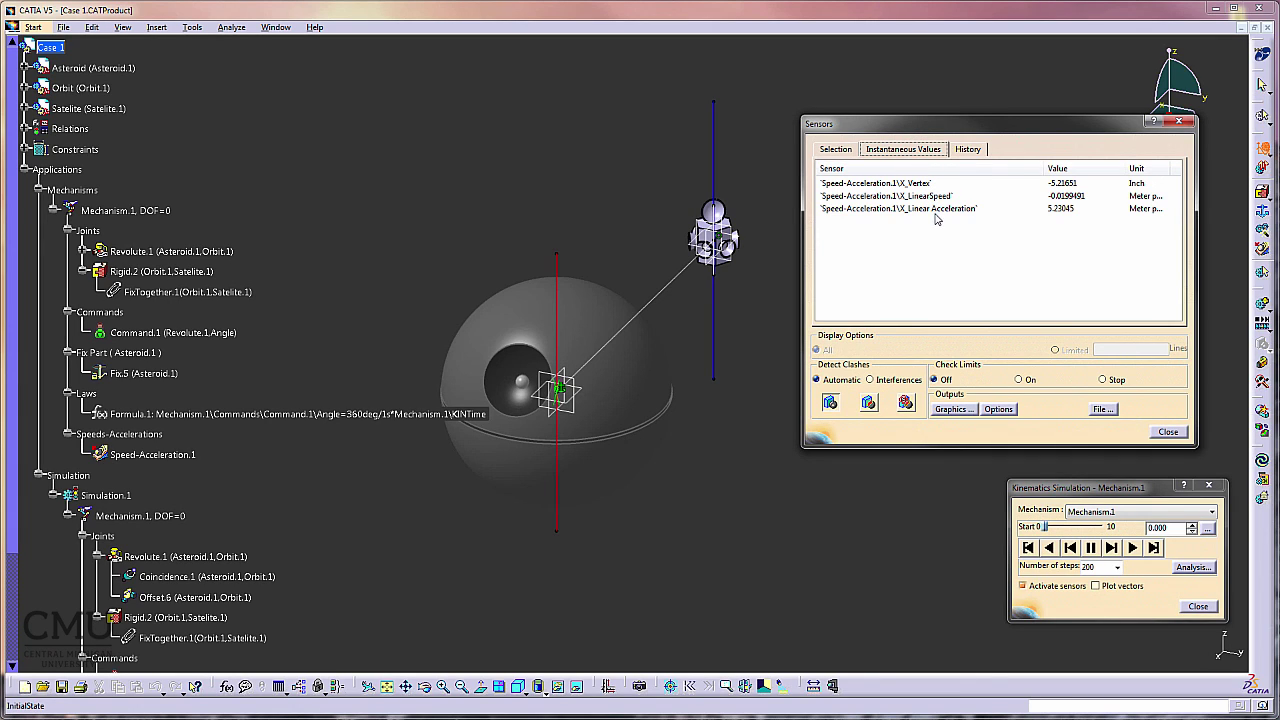
Clear the sensor history, run the simulation to 10 s, and widen the Value column
click(968, 149)
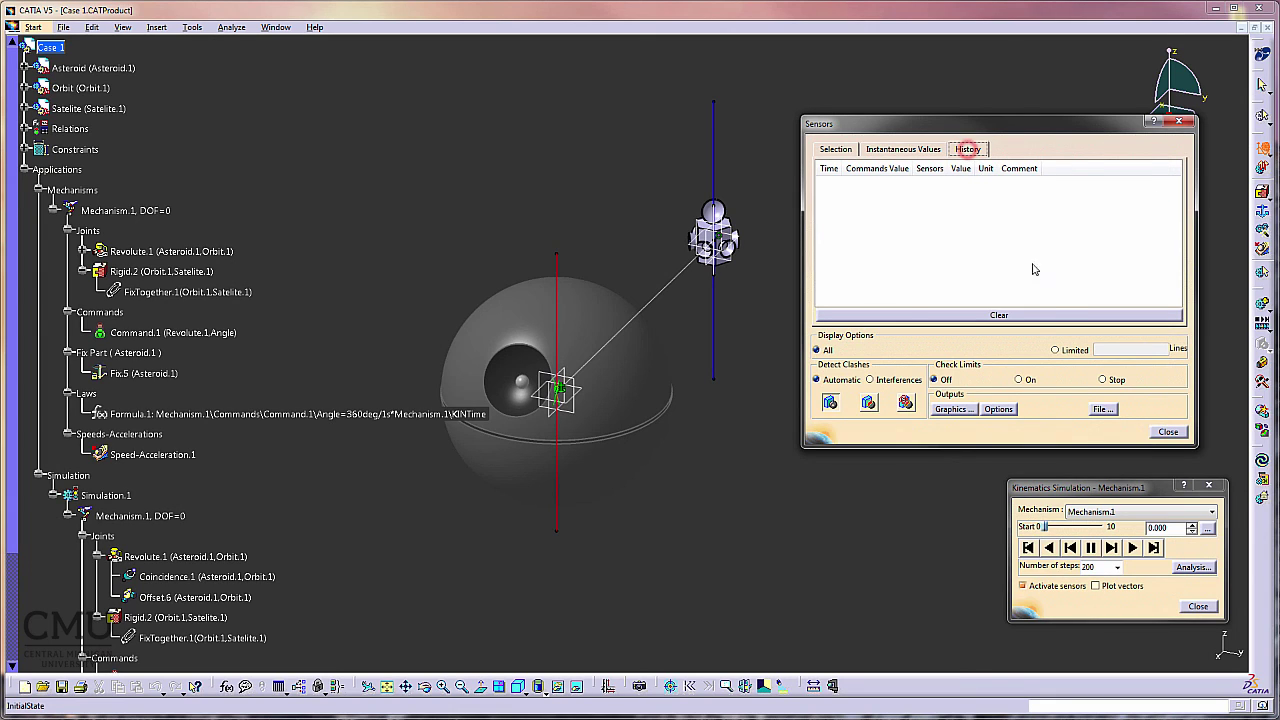
click(985, 315)
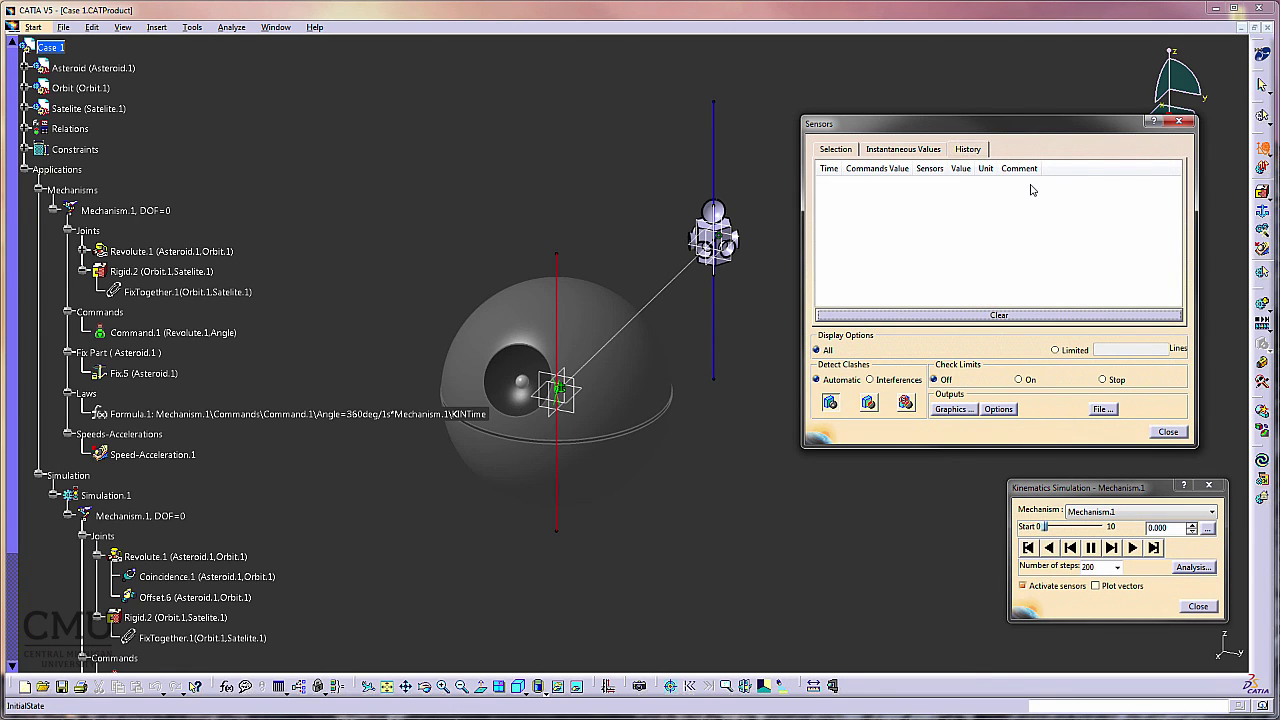
click(1132, 548)
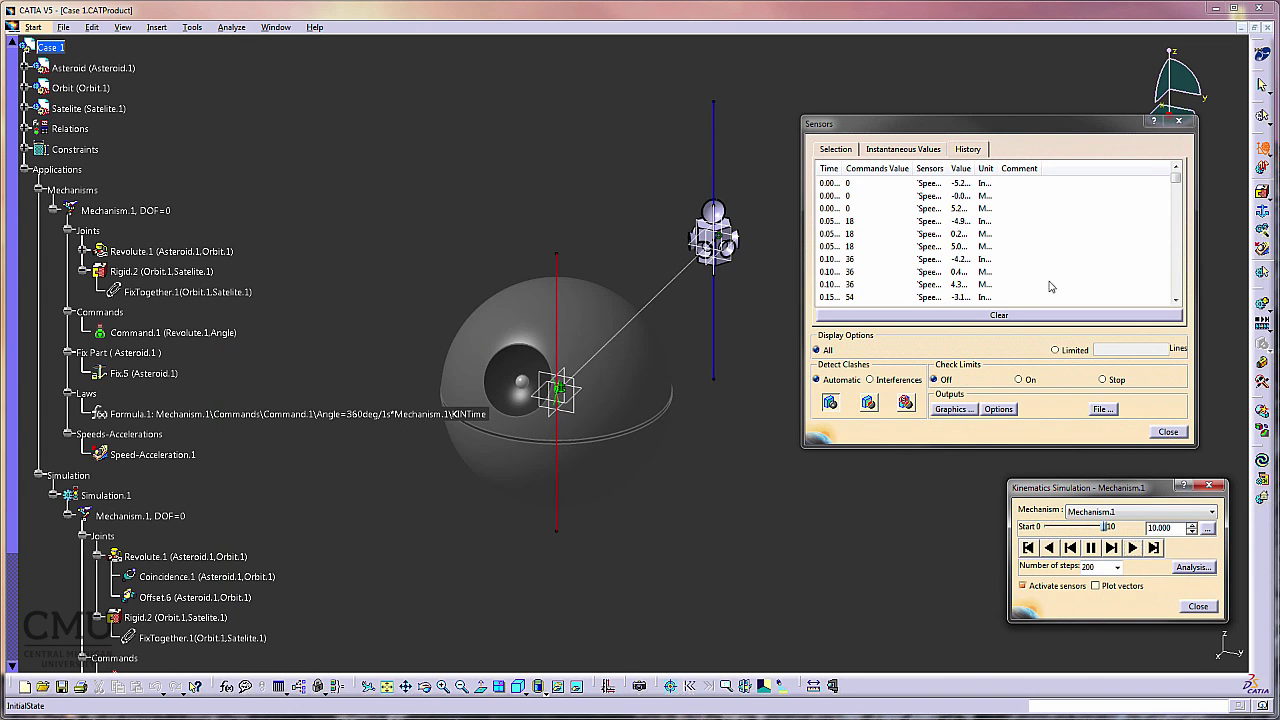
double_click(976, 168)
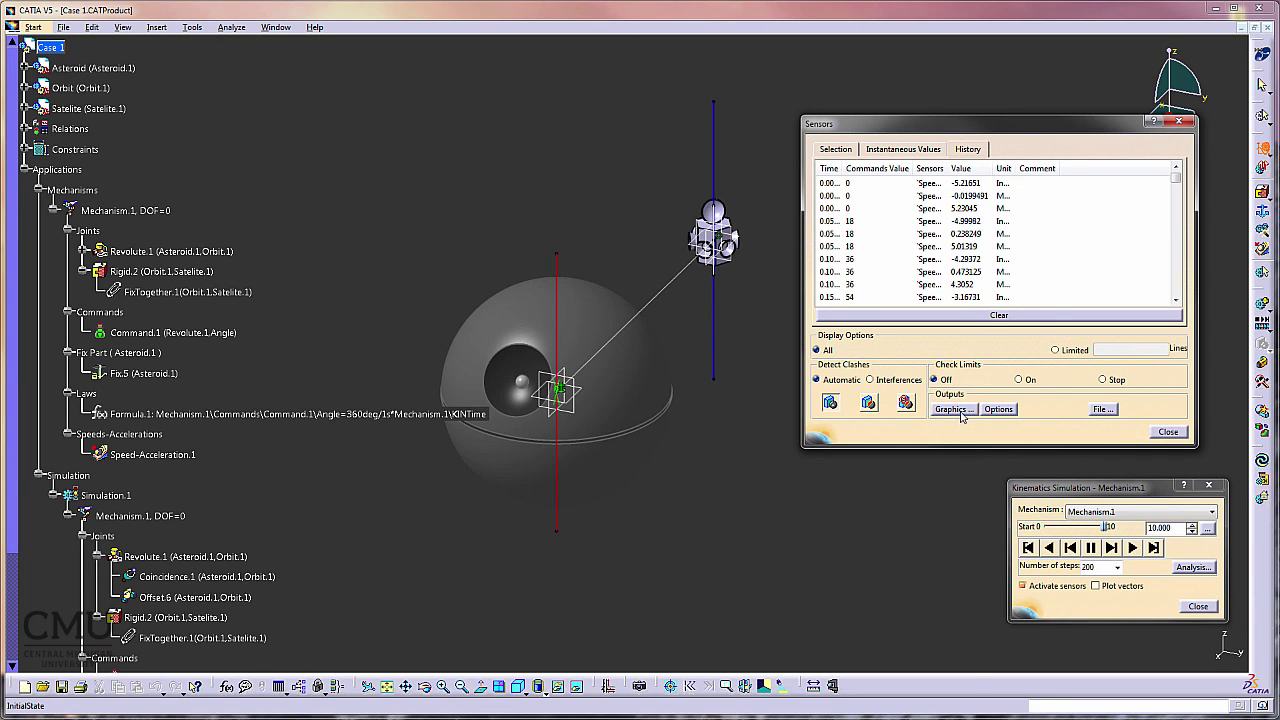
Graph the three observed sensors, show X_Vertex's inch scale, and move the graph aside
click(954, 410)
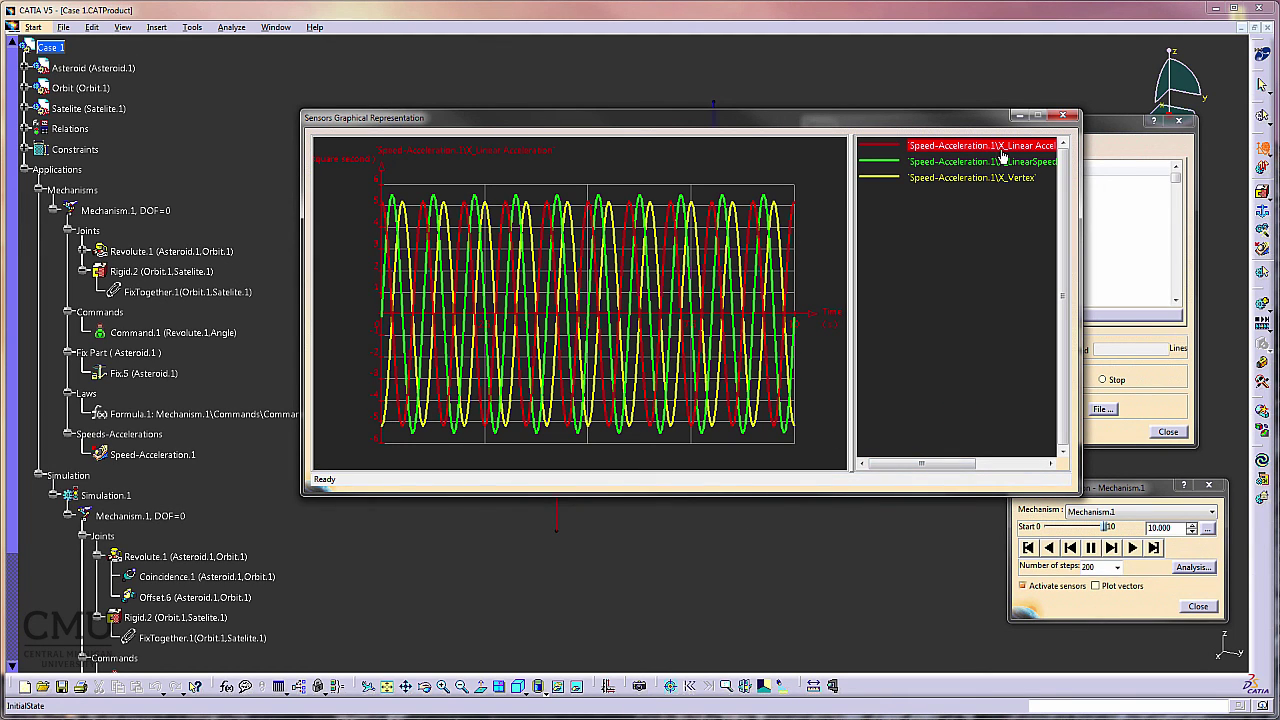
mouse_move(651, 315)
click(942, 163)
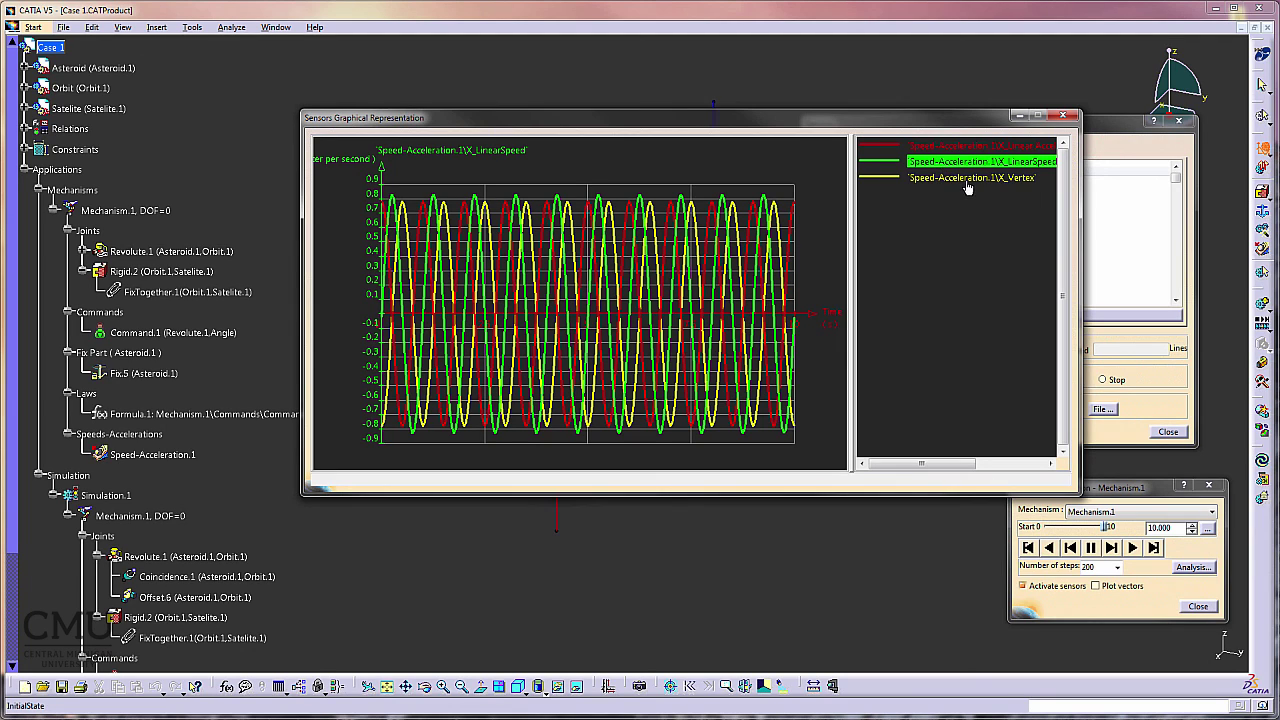
click(967, 180)
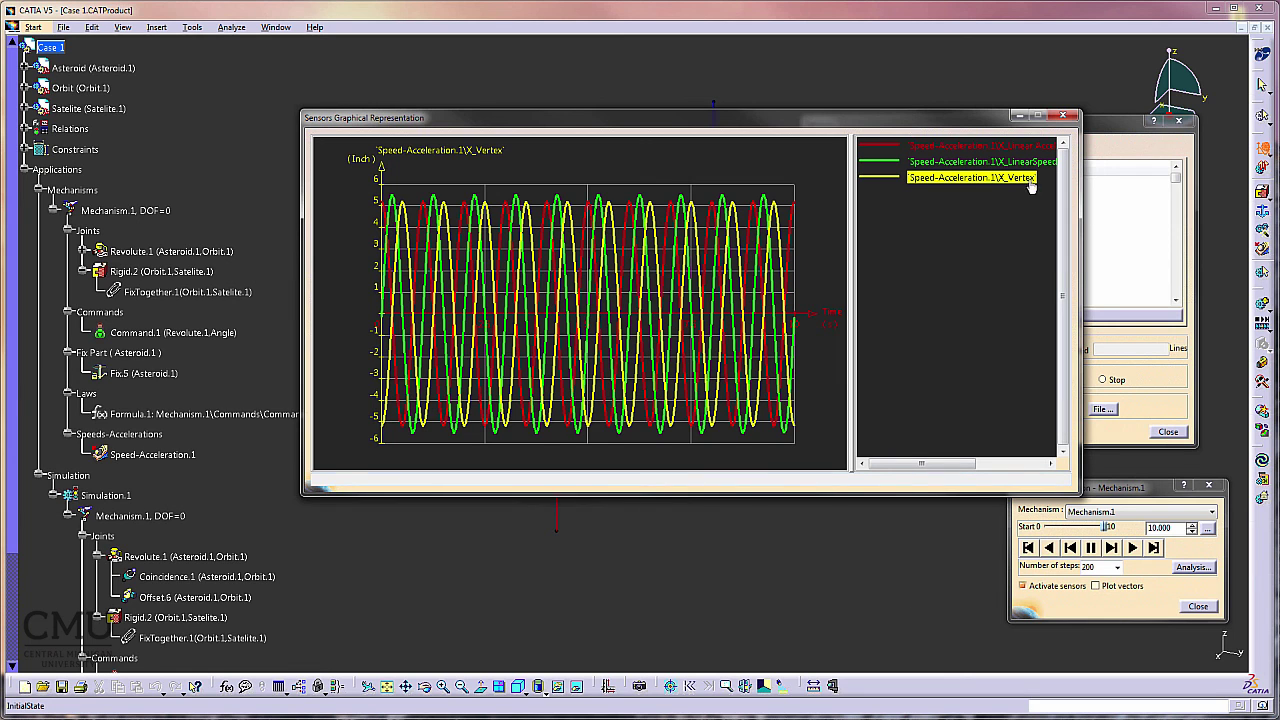
drag(910, 125, 804, 290)
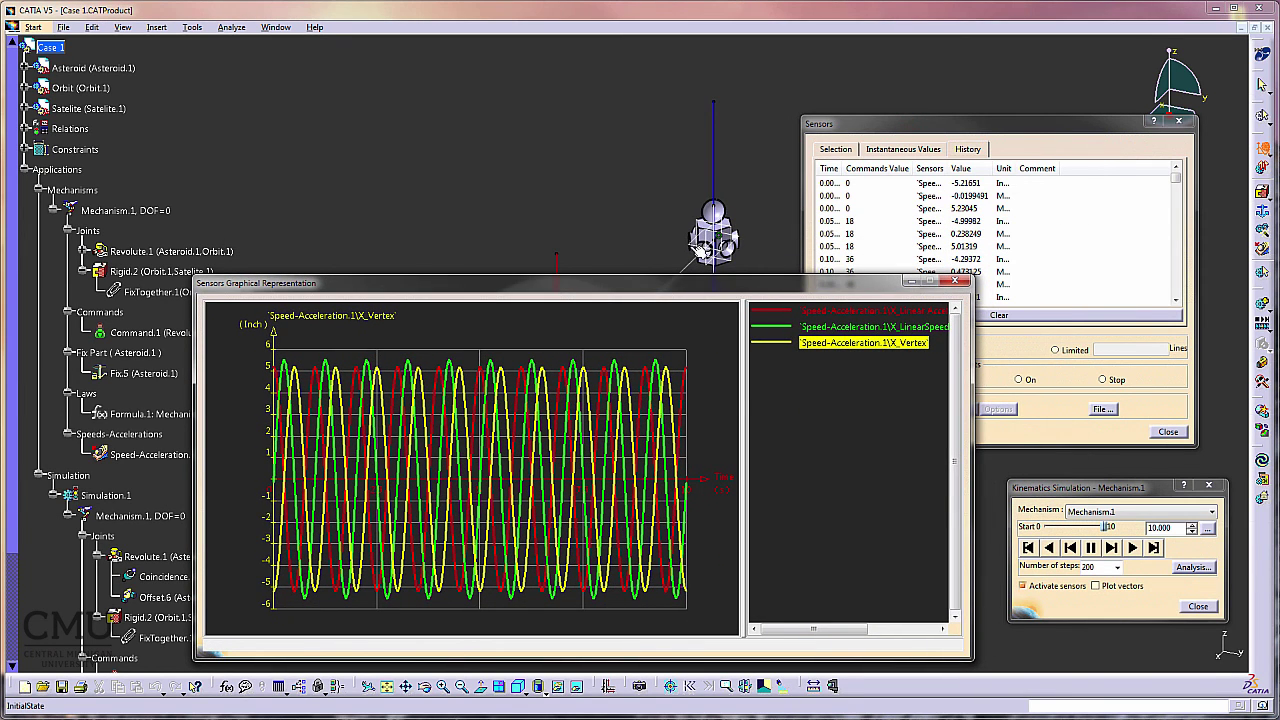
drag(760, 286, 740, 232)
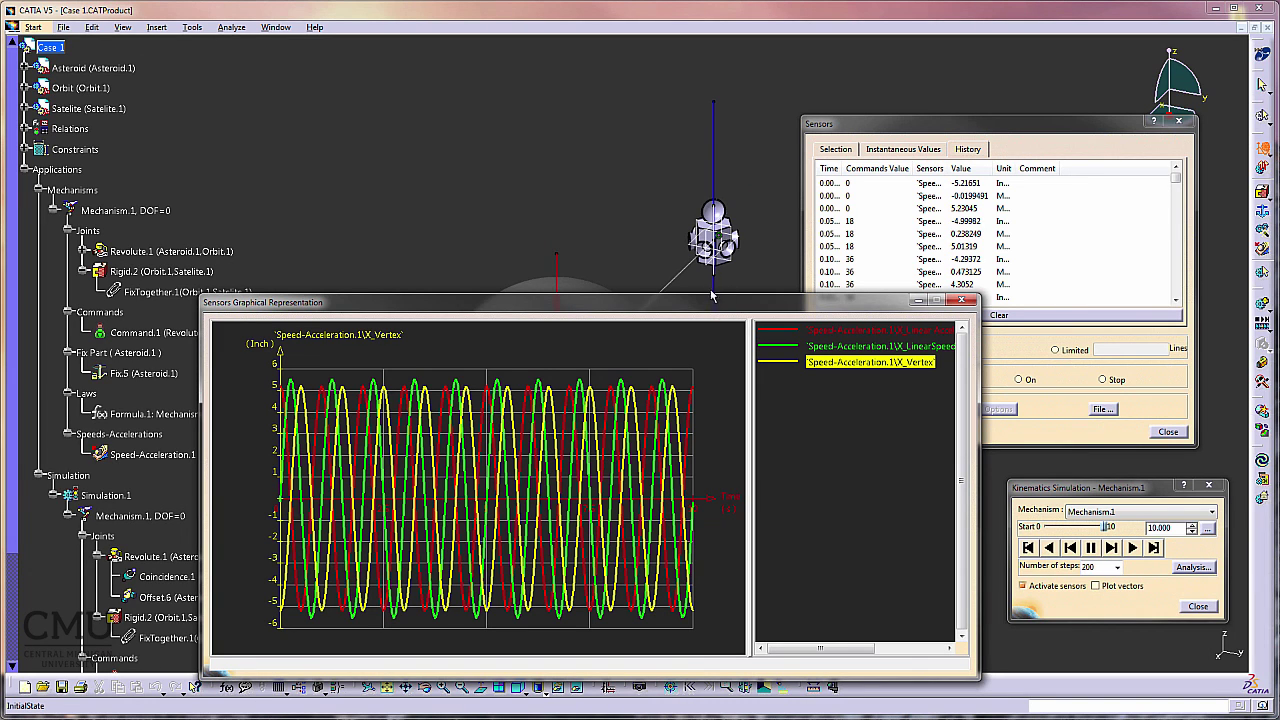
drag(713, 303, 714, 200)
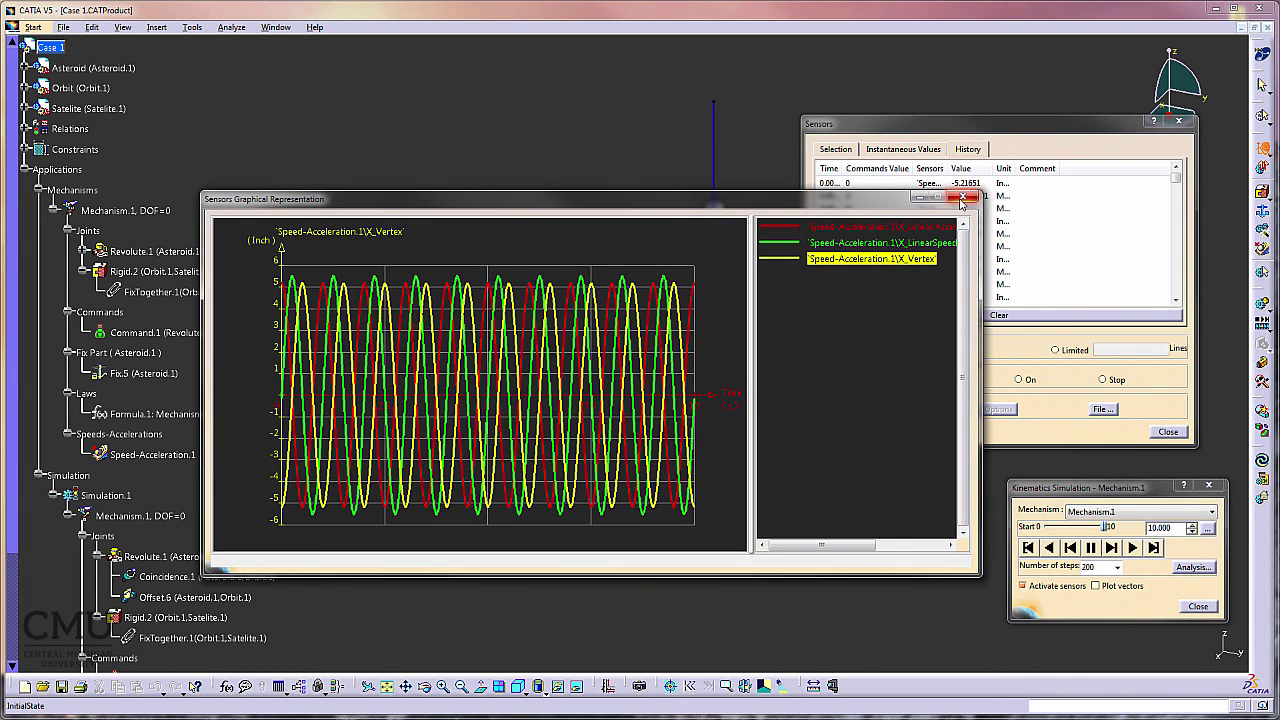
Close the graph and simulation windows, then delete the Rigid.2 joint and its constraint
click(966, 199)
click(1206, 606)
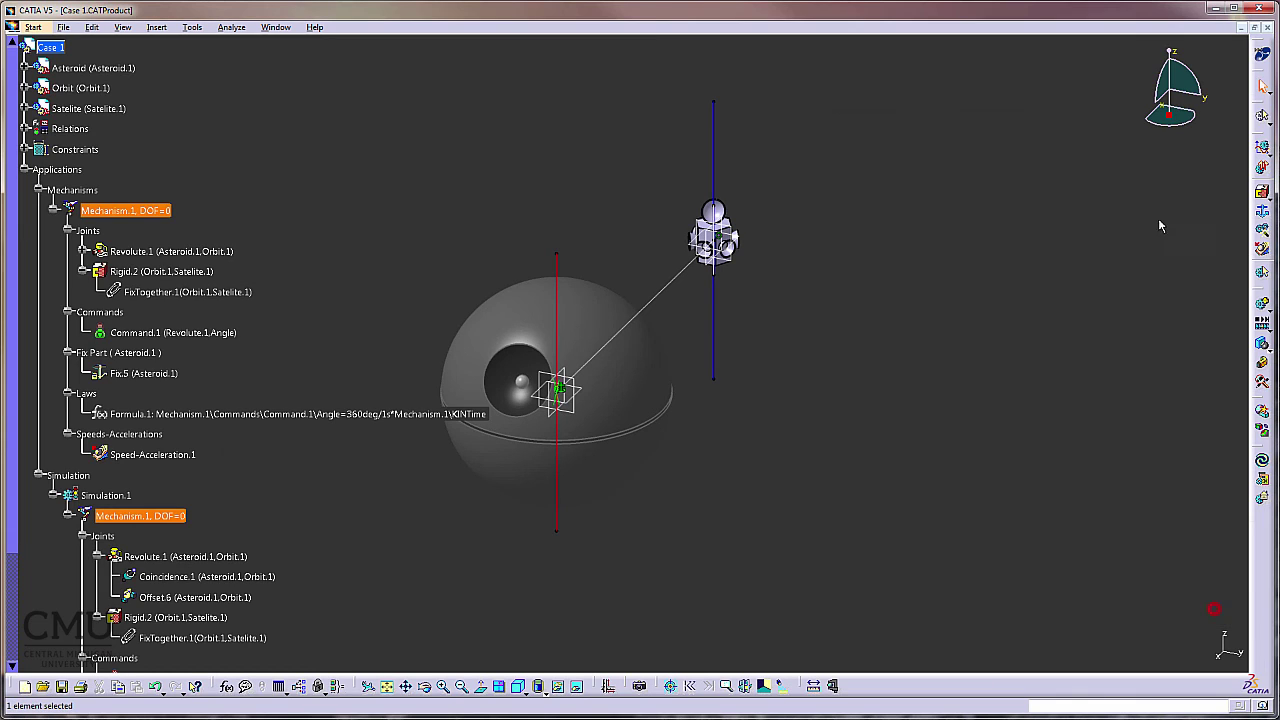
scroll(334, 470, down, 1)
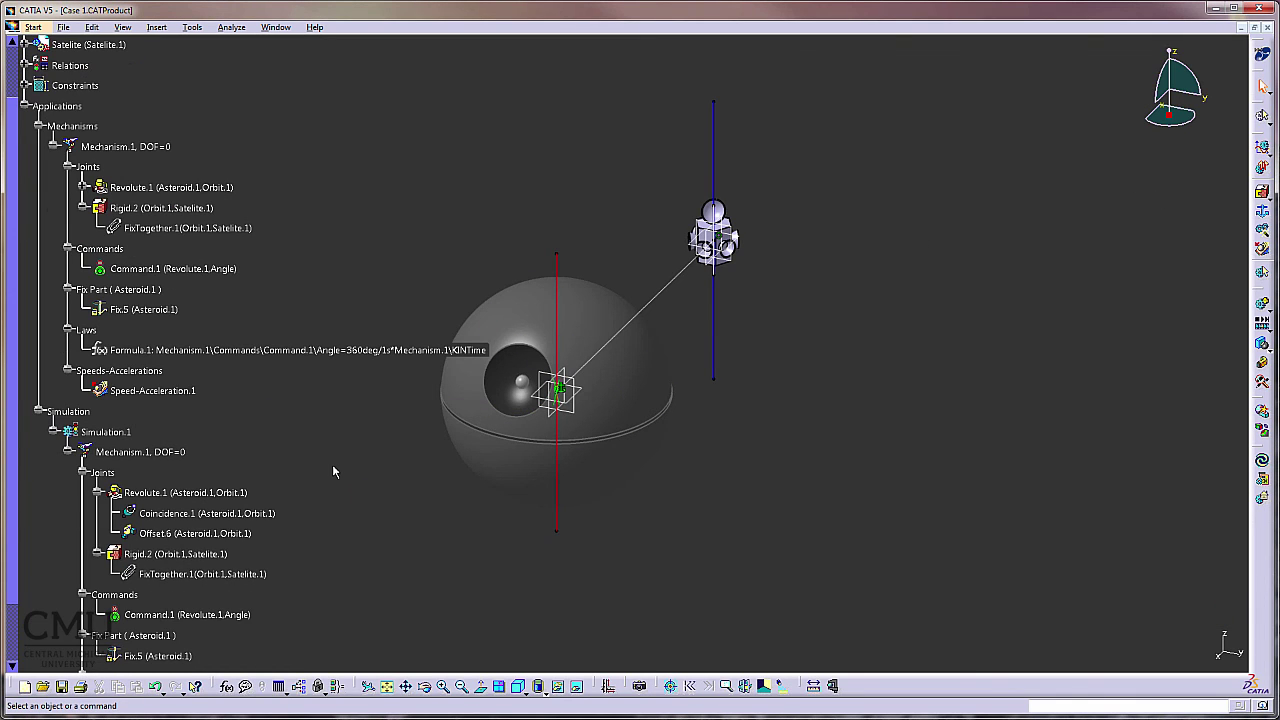
click(192, 208)
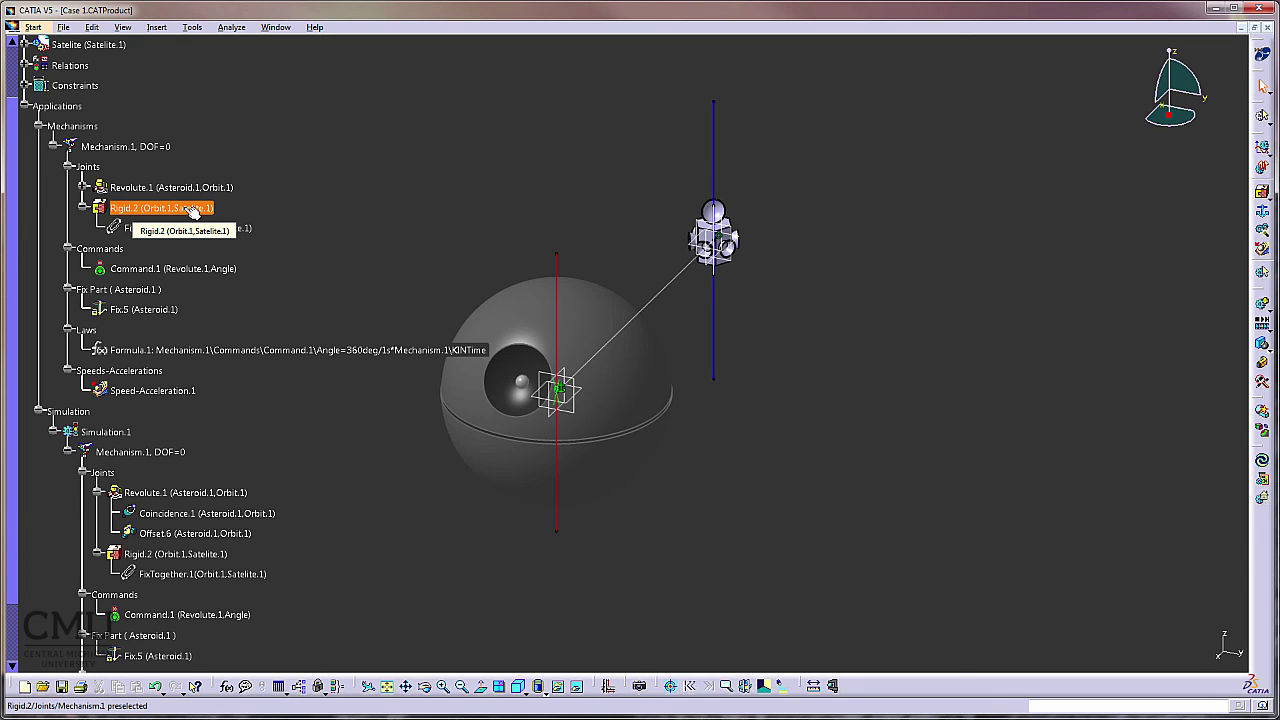
right_click(192, 208)
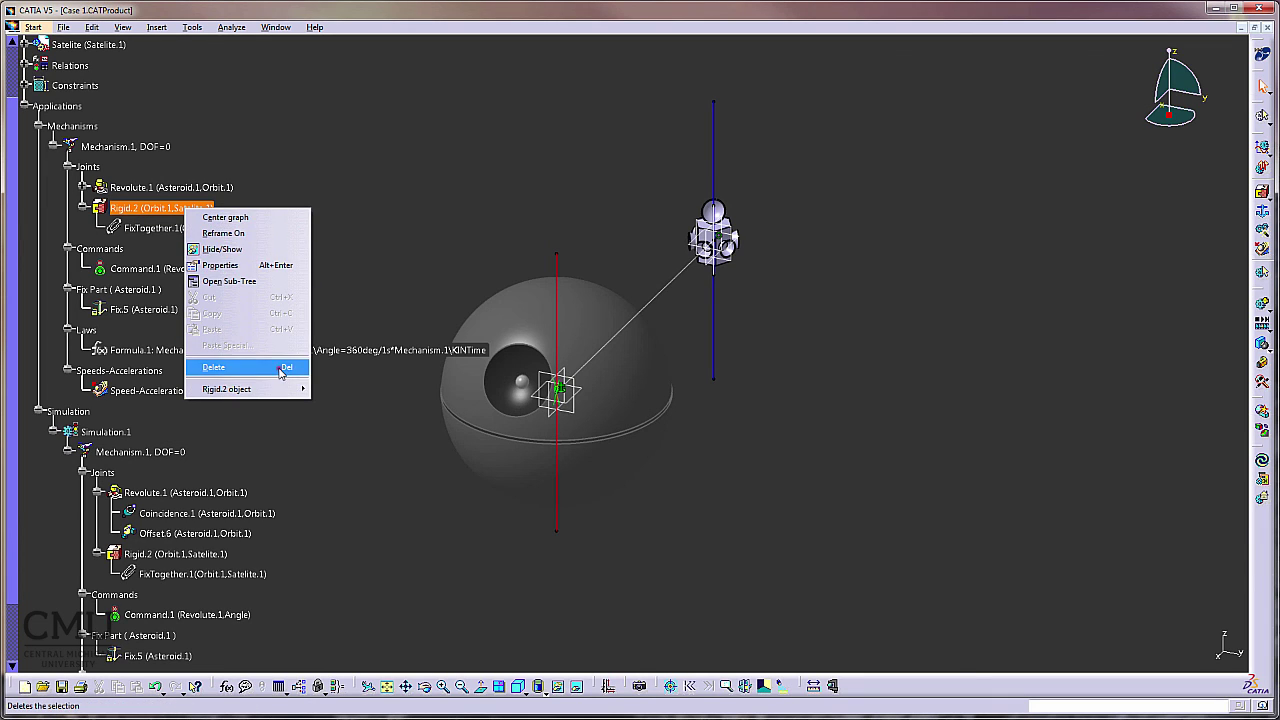
click(281, 368)
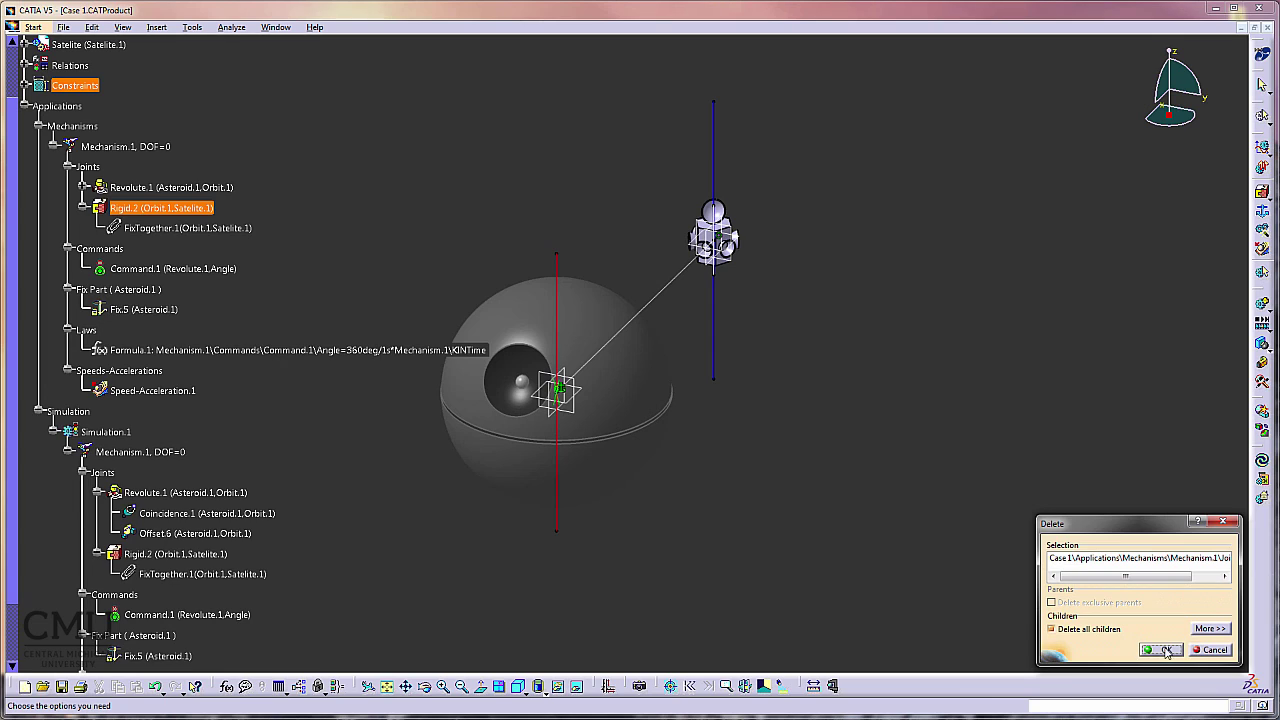
click(1164, 650)
Delete Simulation.1 from the Mechanism.1 tree
click(126, 413)
click(122, 395)
right_click(122, 396)
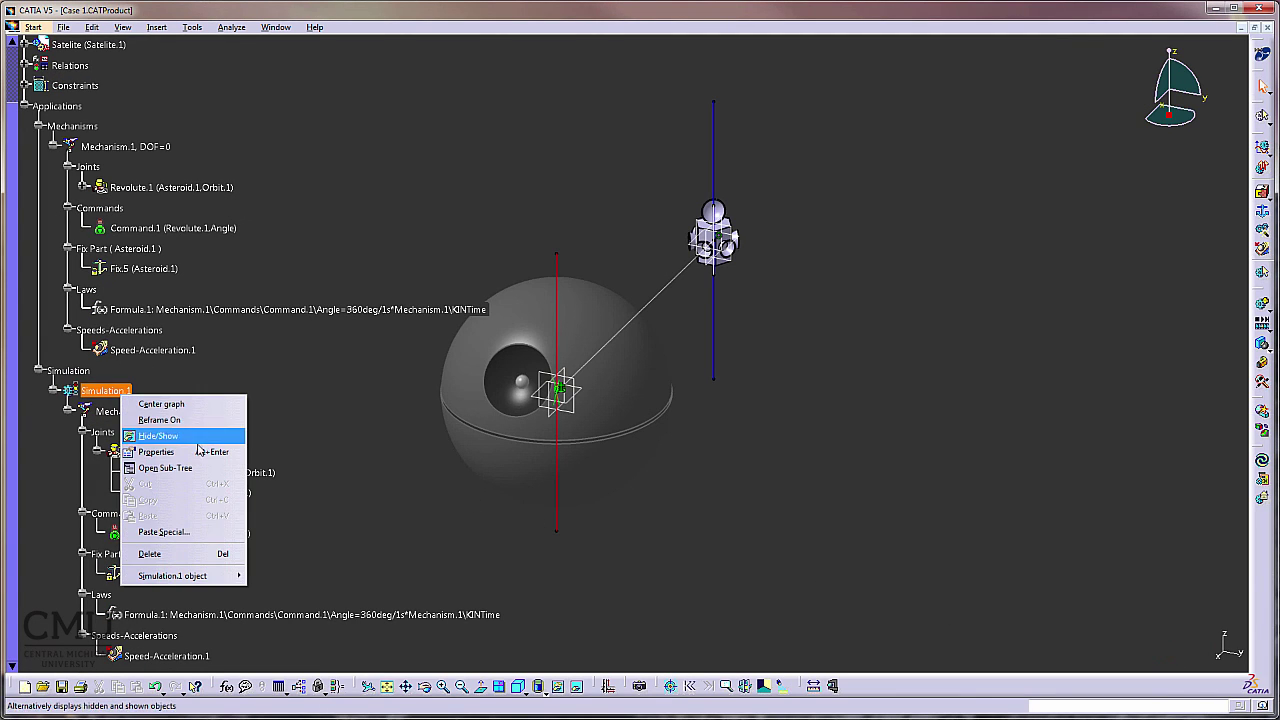
click(199, 551)
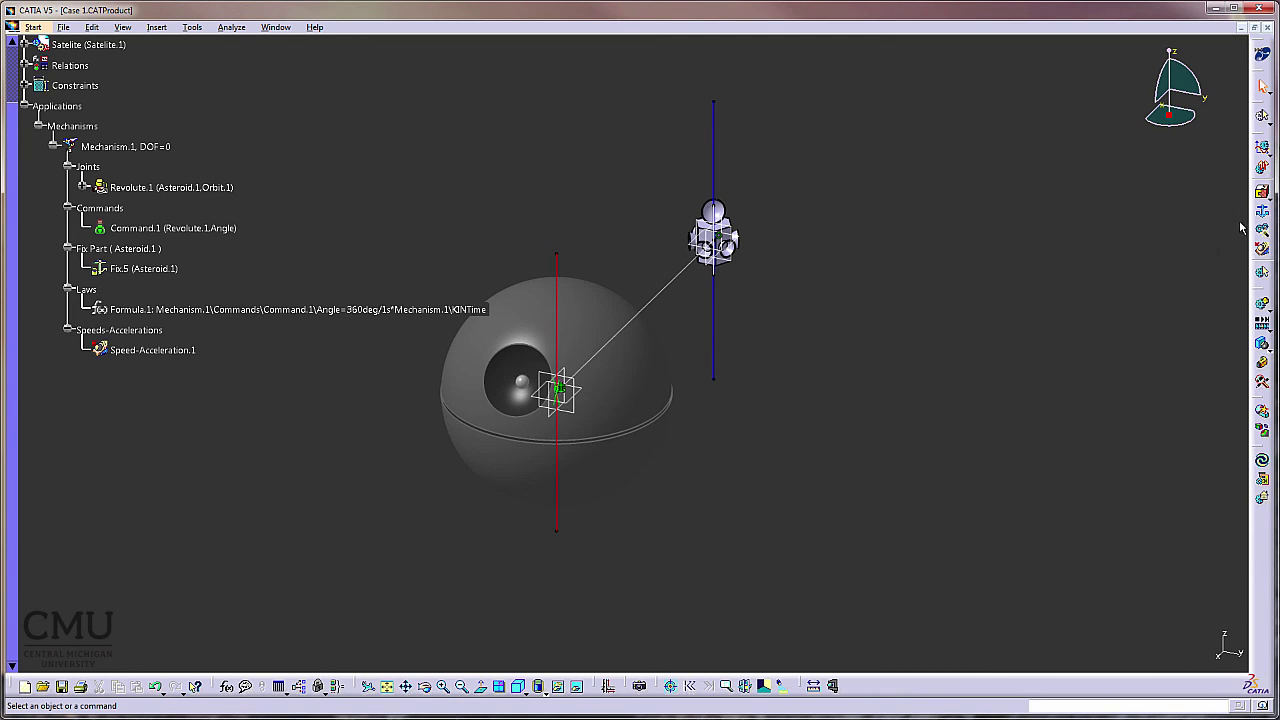
Create Revolute.2 between Orbit.1 and Satelite.1 using their axis lines and xy planes
click(1267, 198)
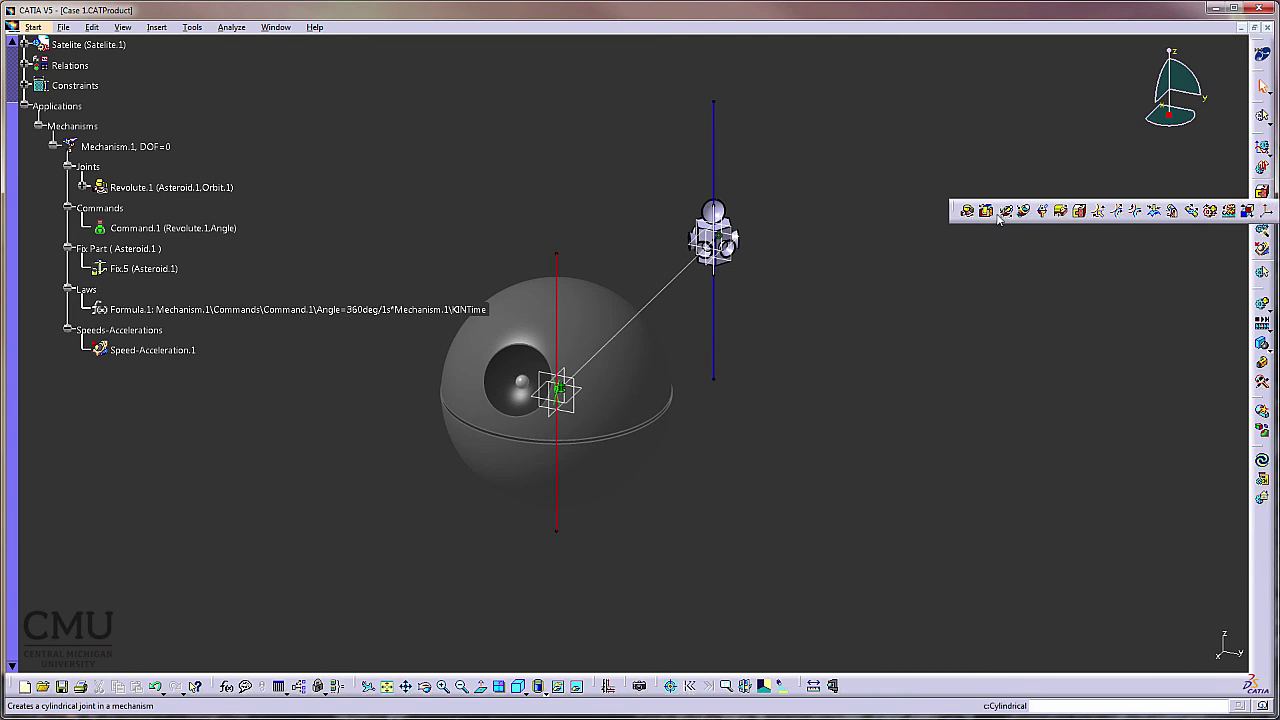
click(967, 210)
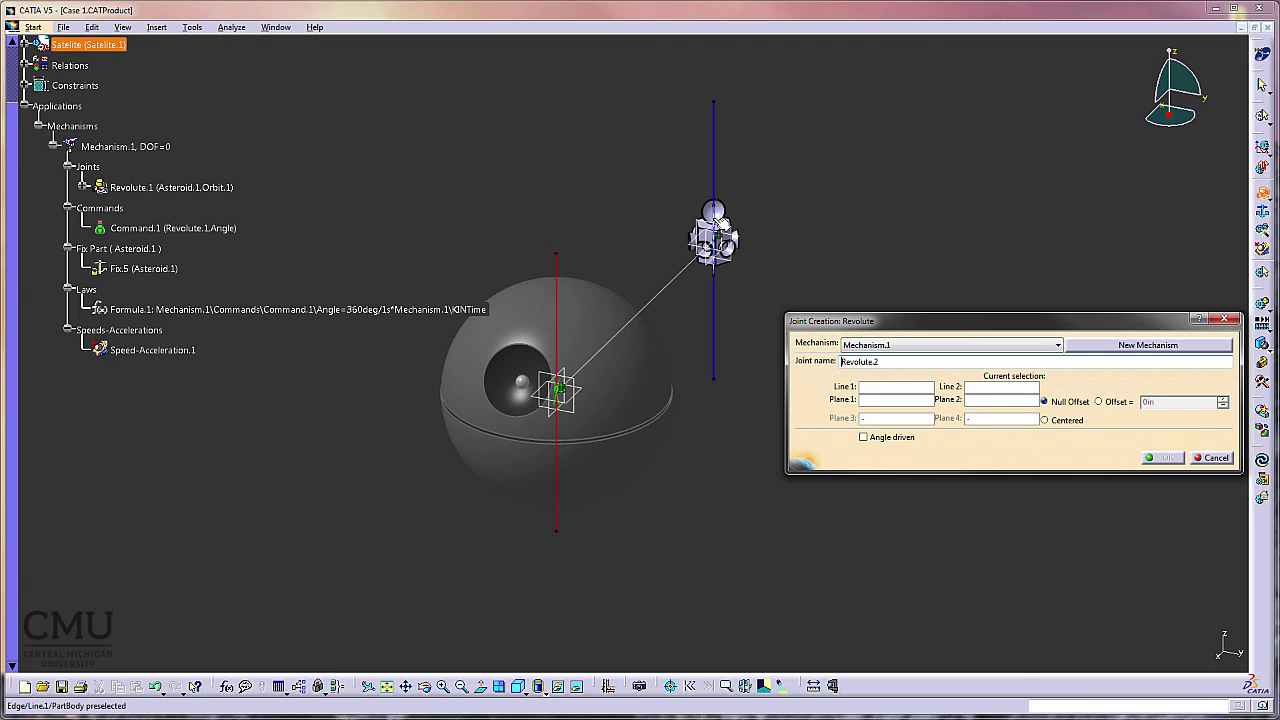
click(721, 222)
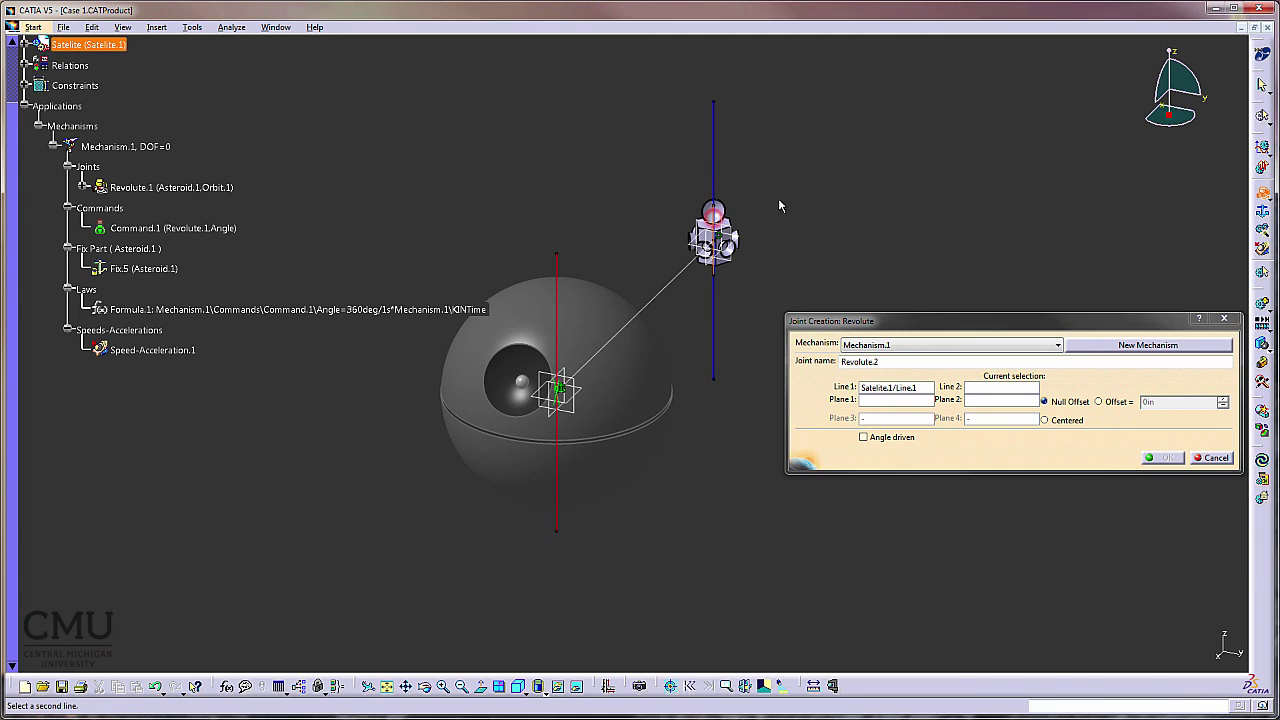
click(718, 157)
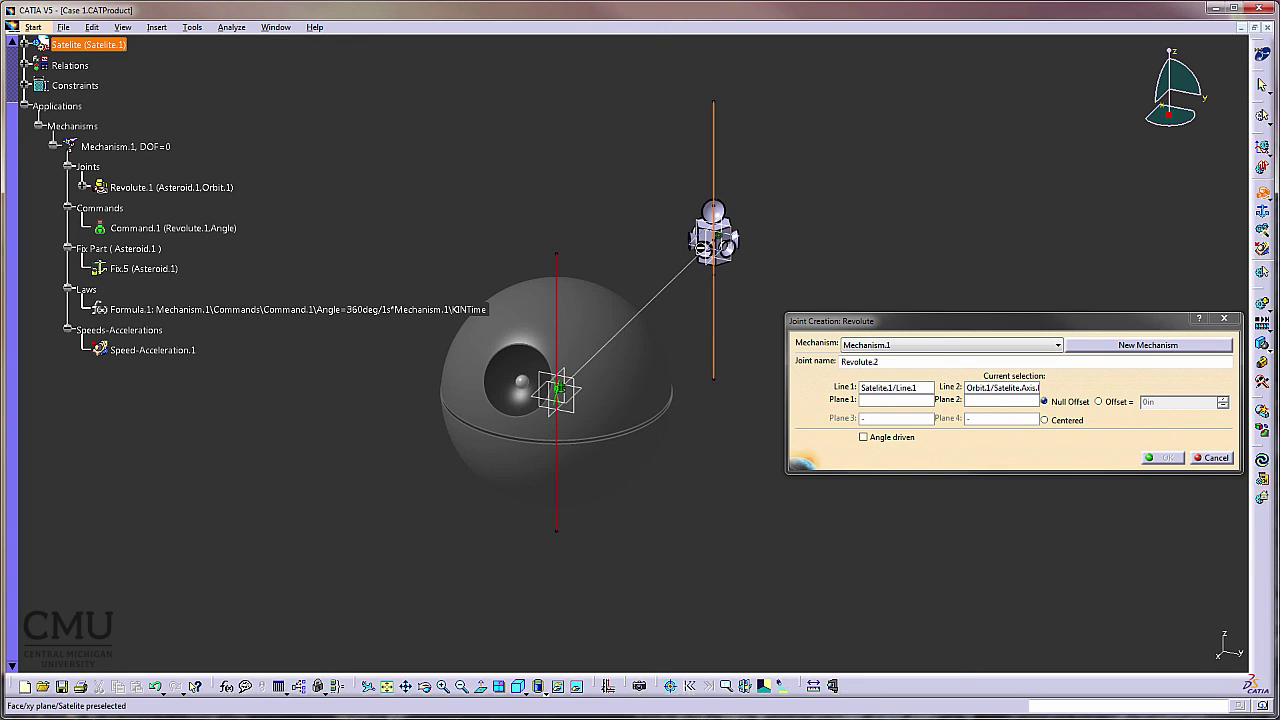
click(704, 248)
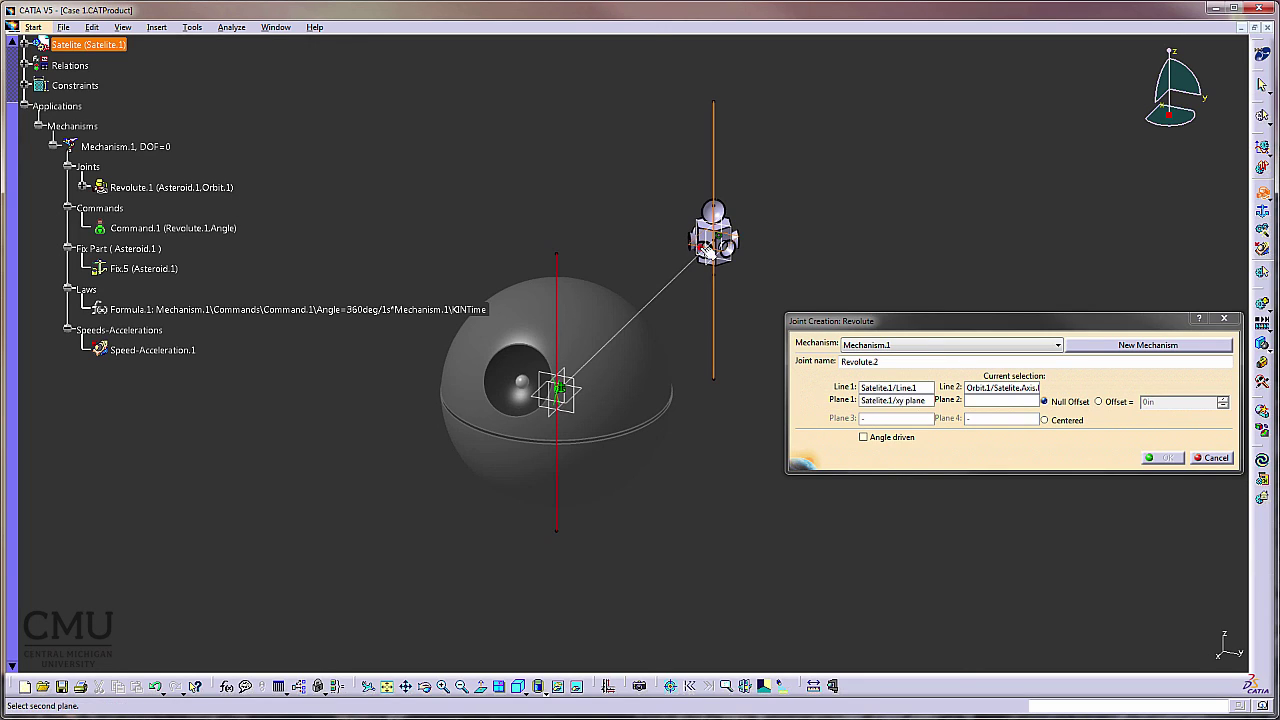
click(588, 391)
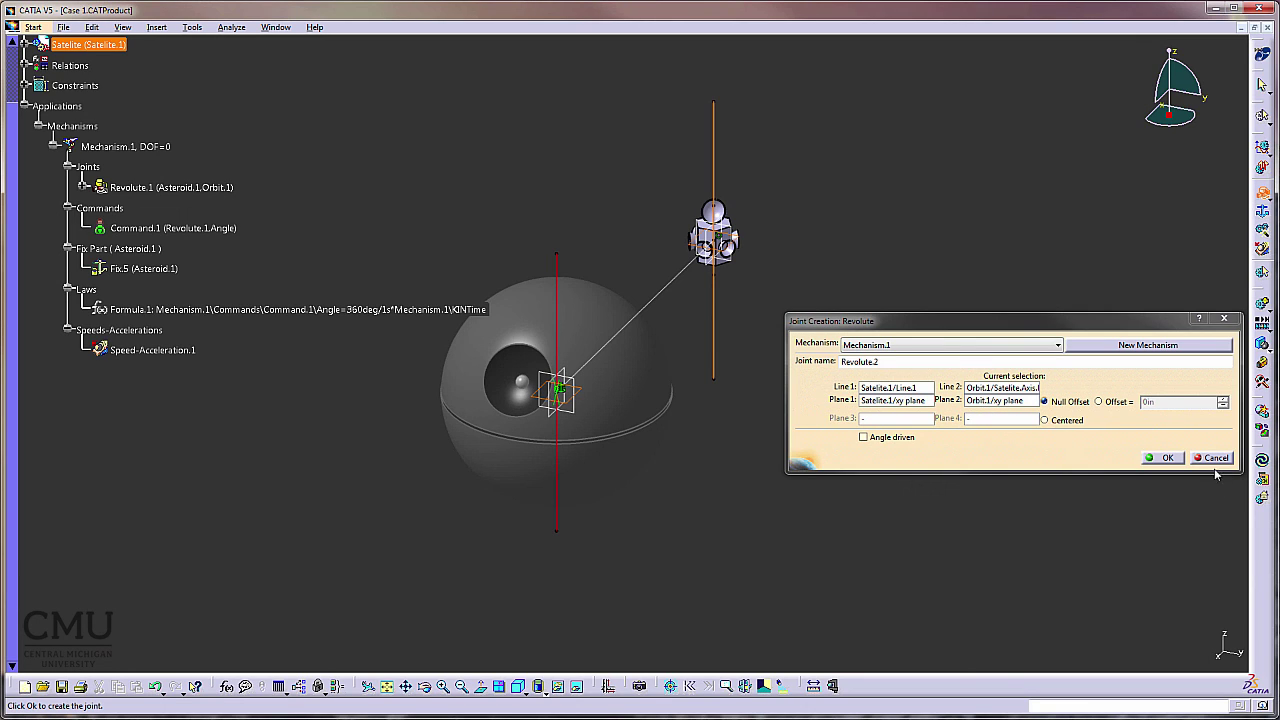
click(1173, 462)
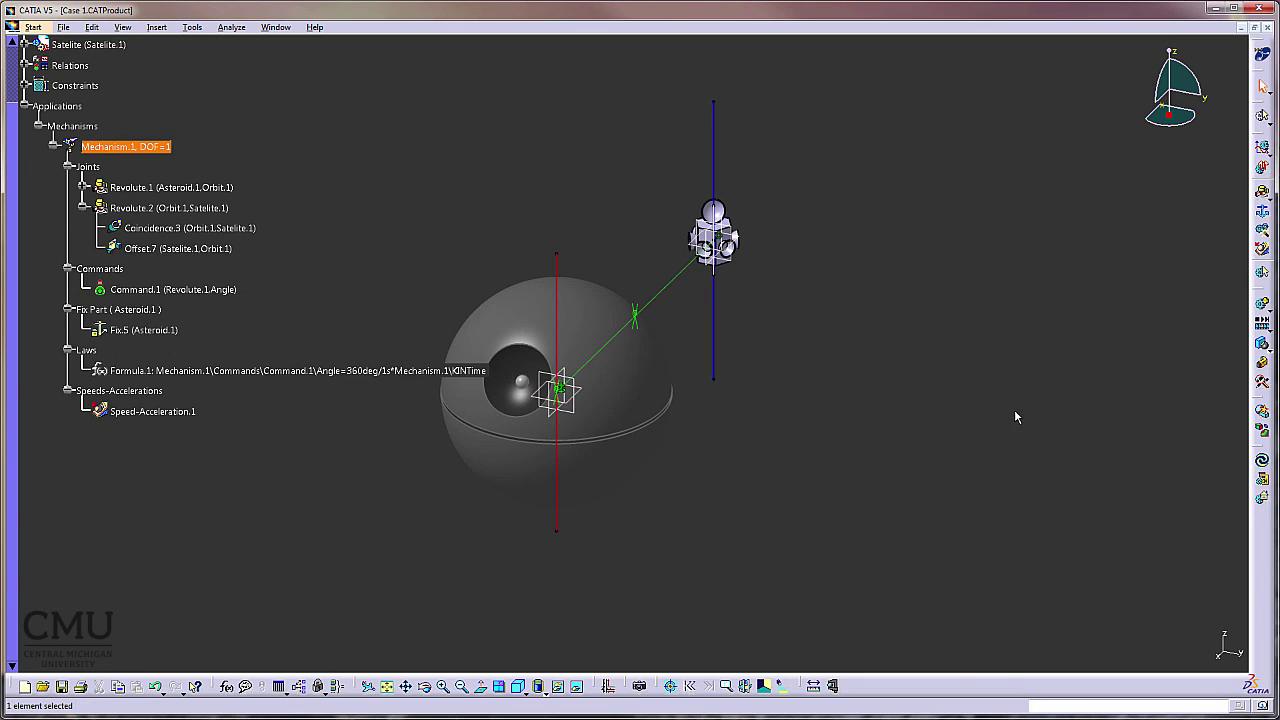
Review Revolute.1's joint settings and close them unchanged after an out-of-range warning
click(1012, 413)
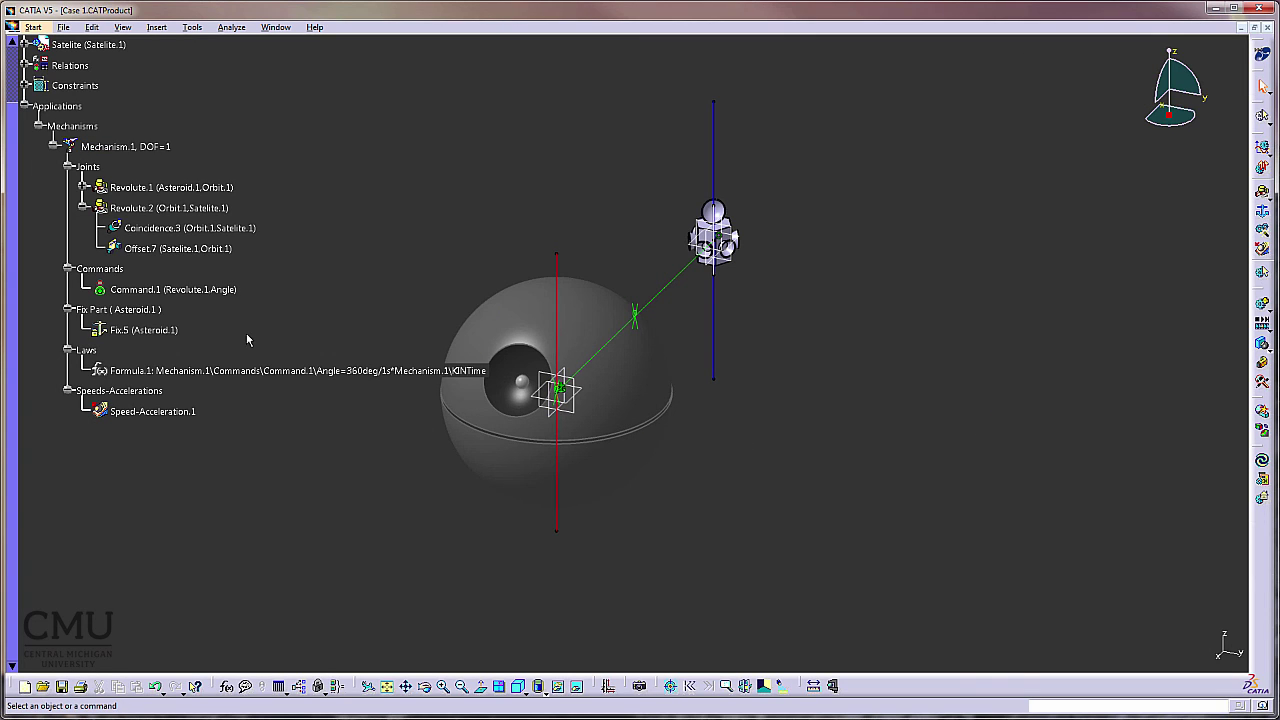
click(84, 187)
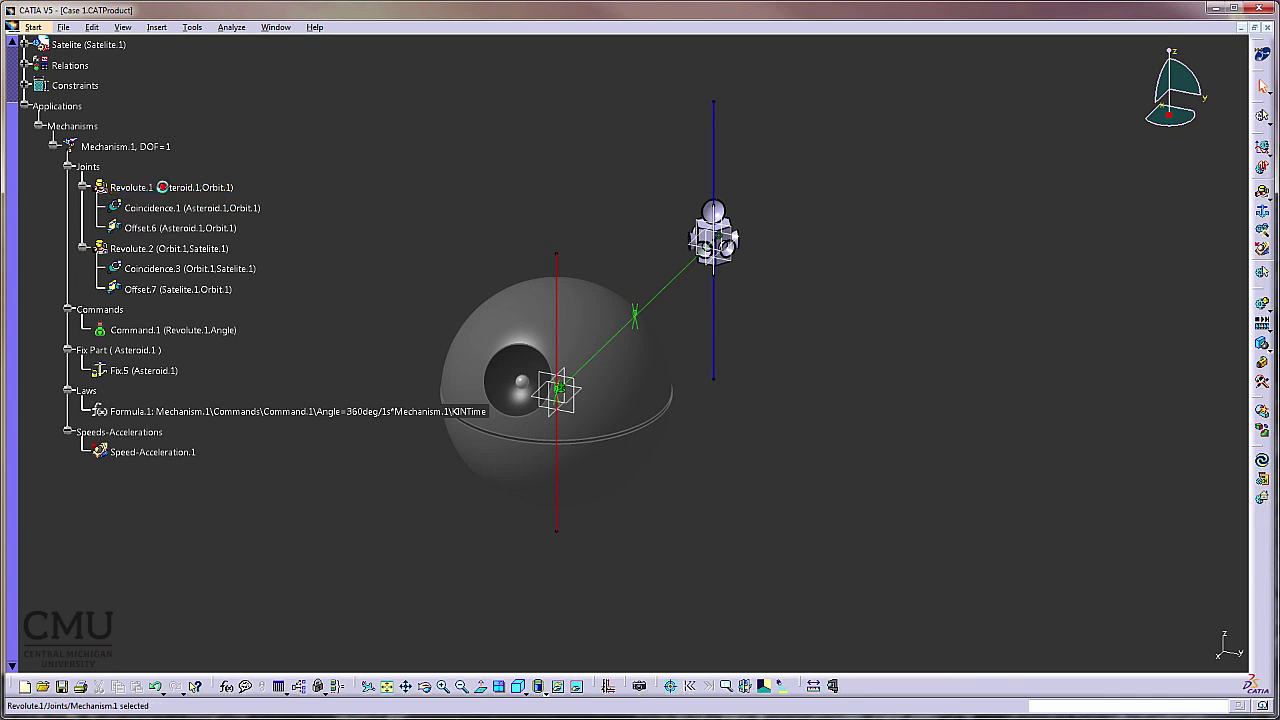
double_click(170, 189)
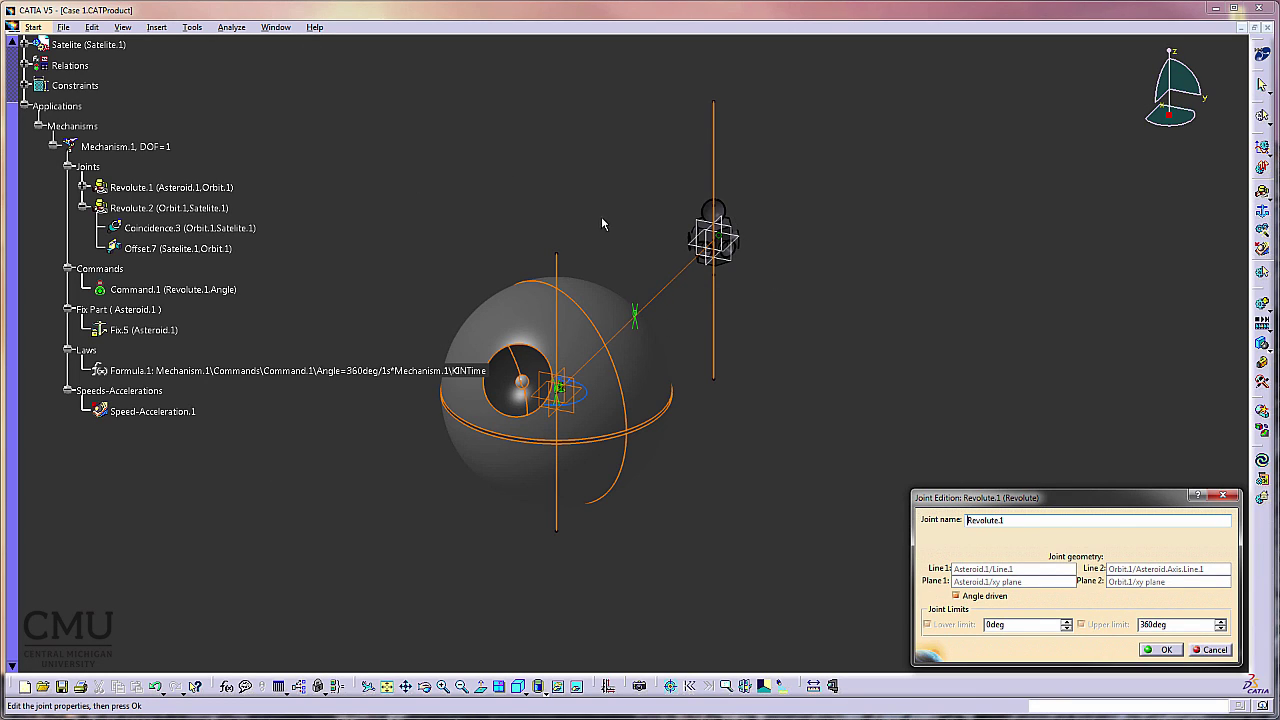
click(1160, 649)
click(770, 400)
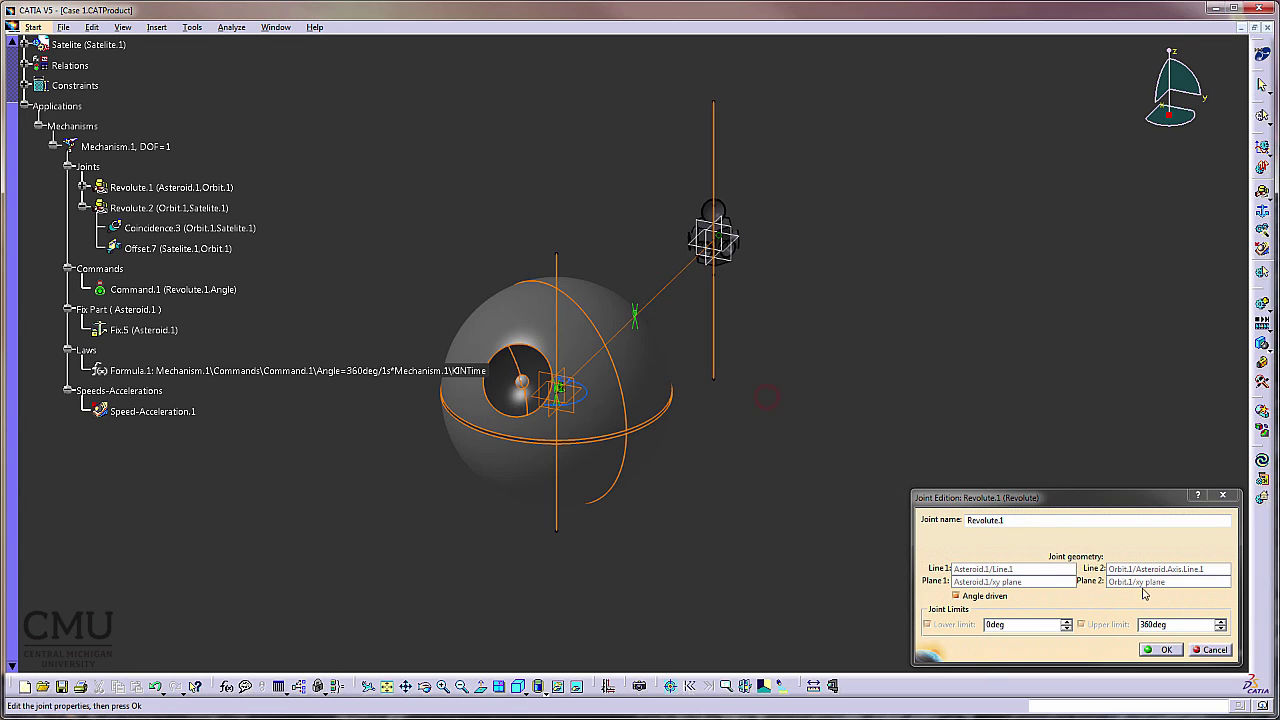
click(1212, 649)
click(889, 521)
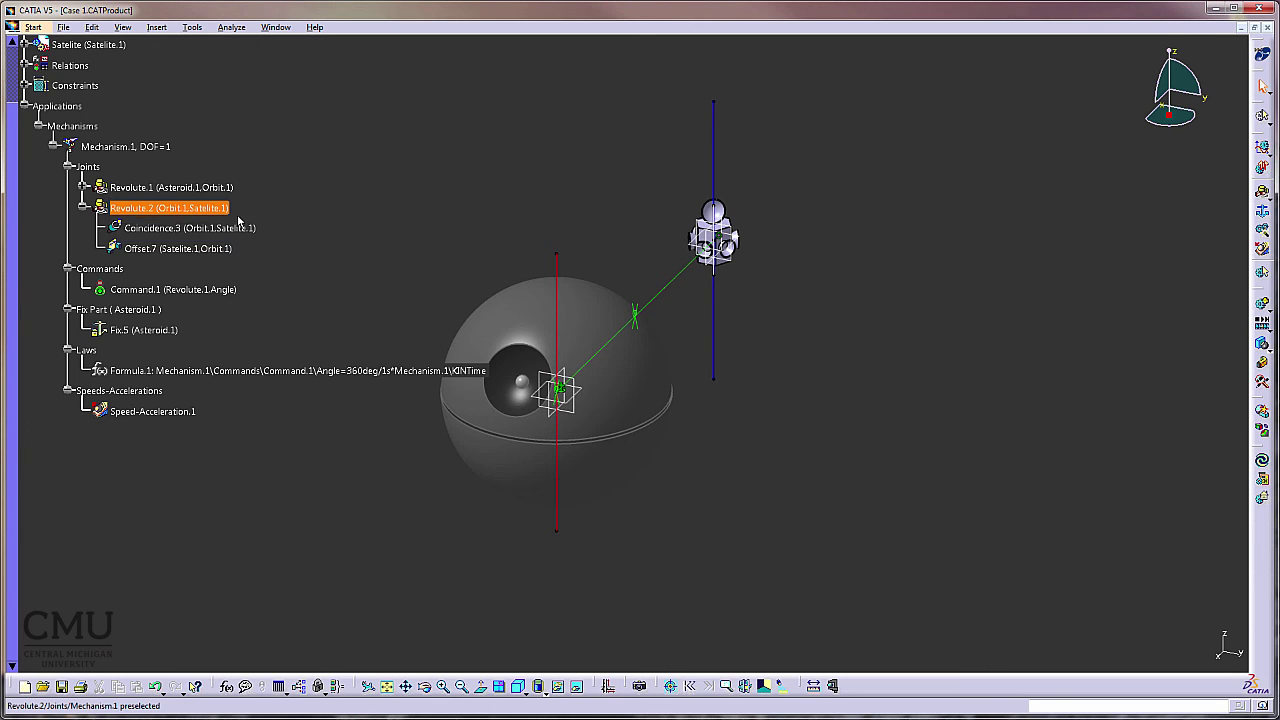
Make Revolute.2 angle-driven with a 0deg lower limit, creating Command.2
double_click(203, 211)
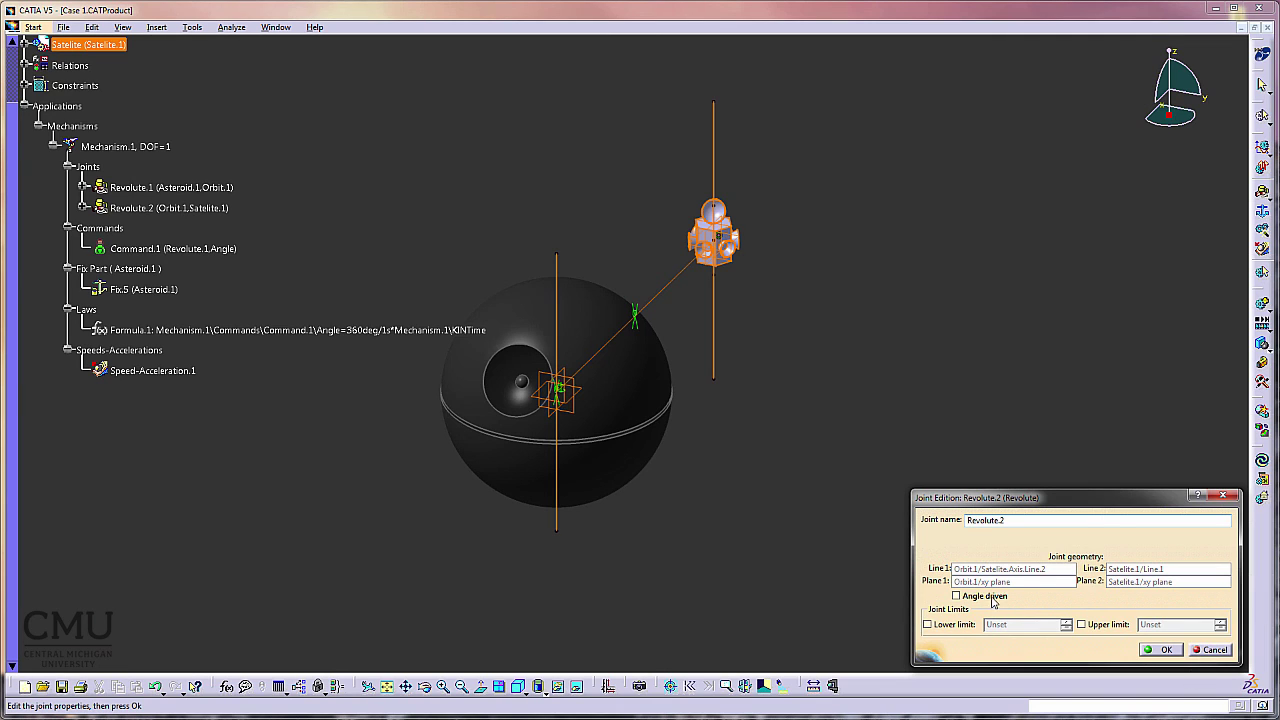
click(956, 596)
click(1034, 625)
double_click(1010, 625)
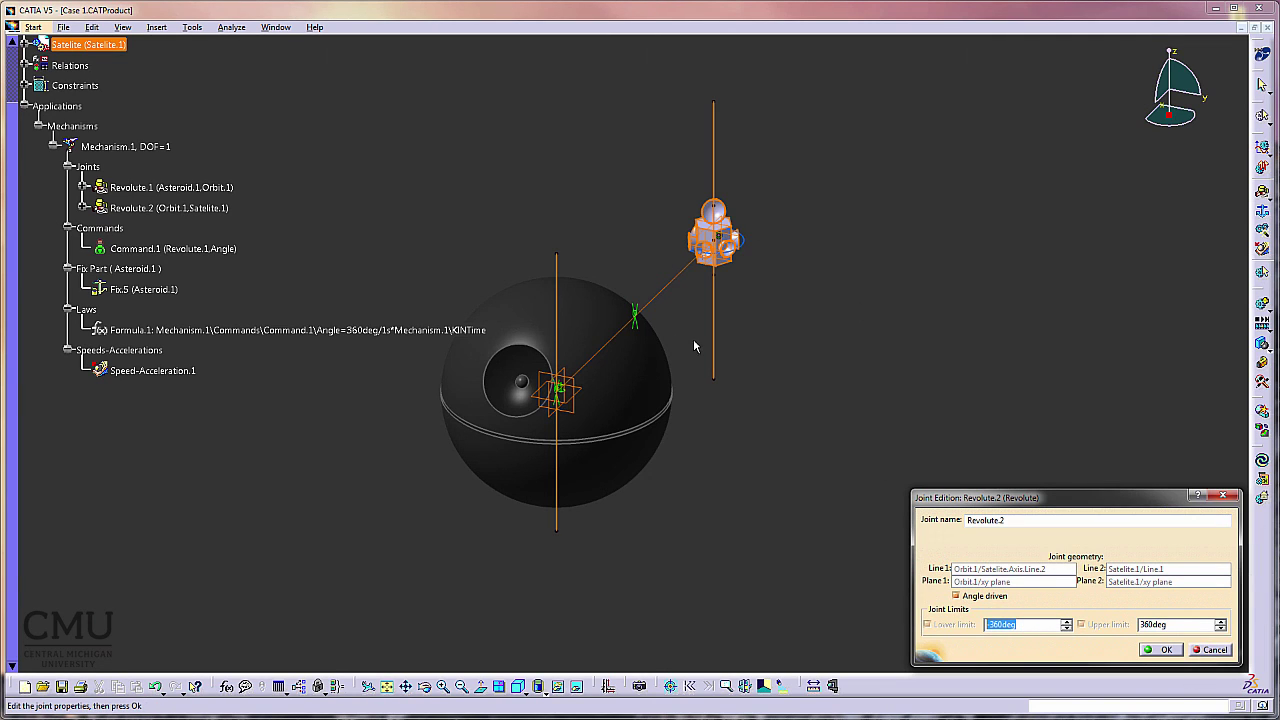
text(0)
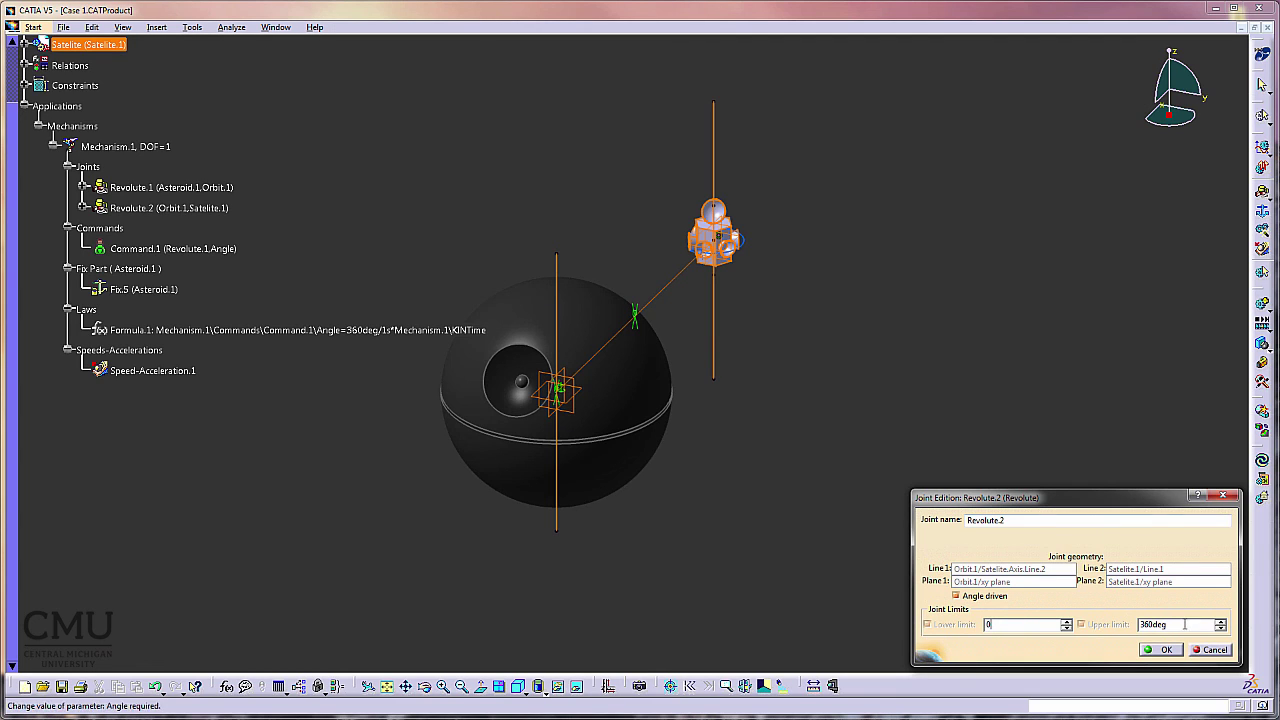
click(1180, 624)
click(1165, 650)
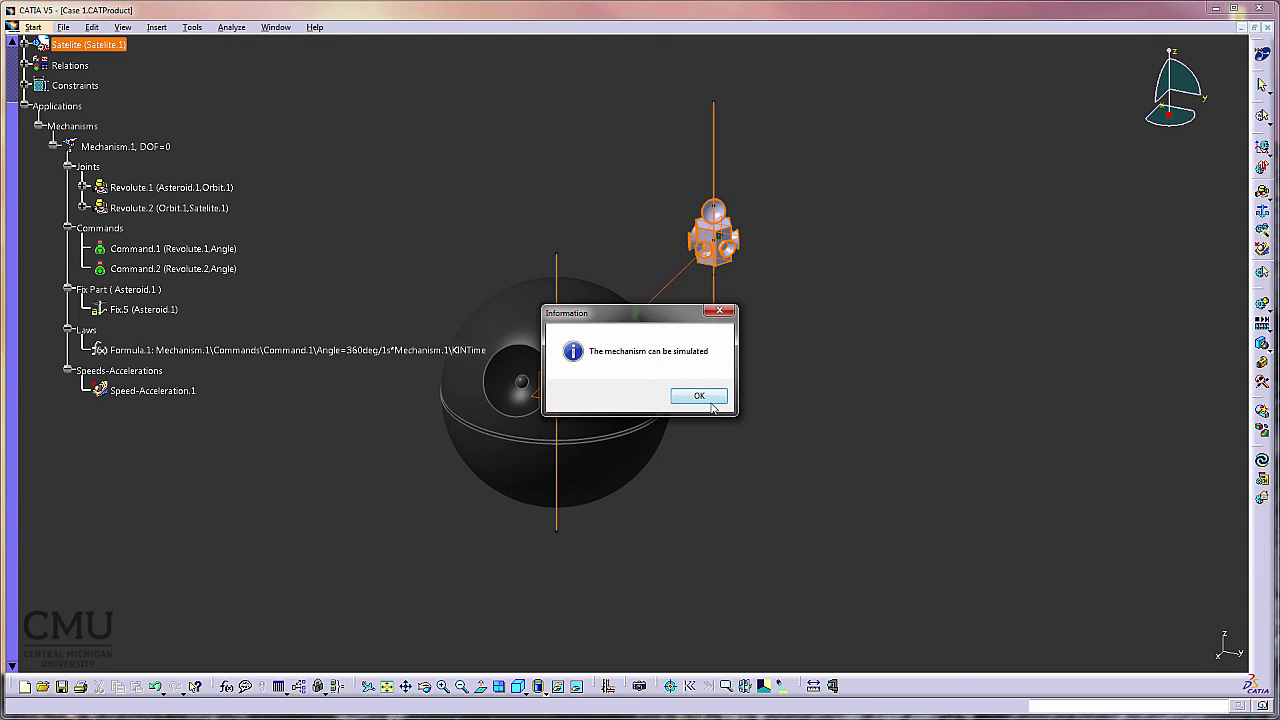
click(699, 396)
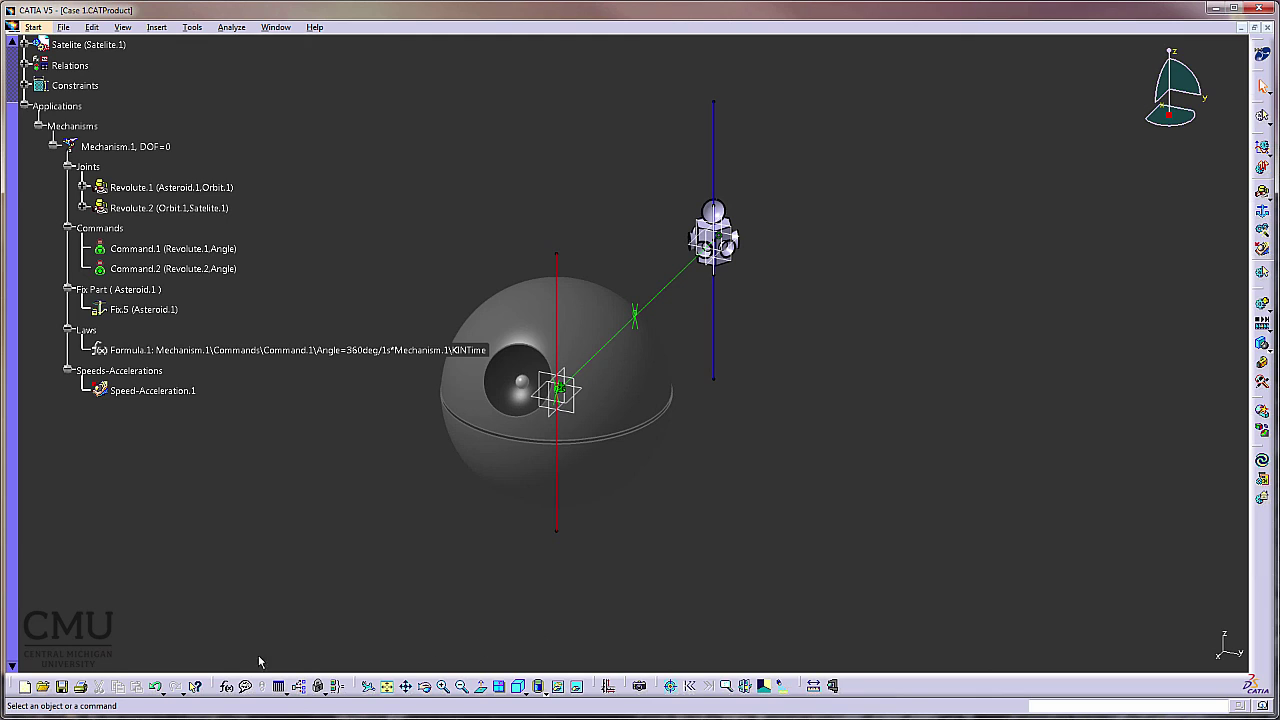
Show the formulas list filtered to Mechanism.1 and select the Command.2\Angle parameter
click(227, 686)
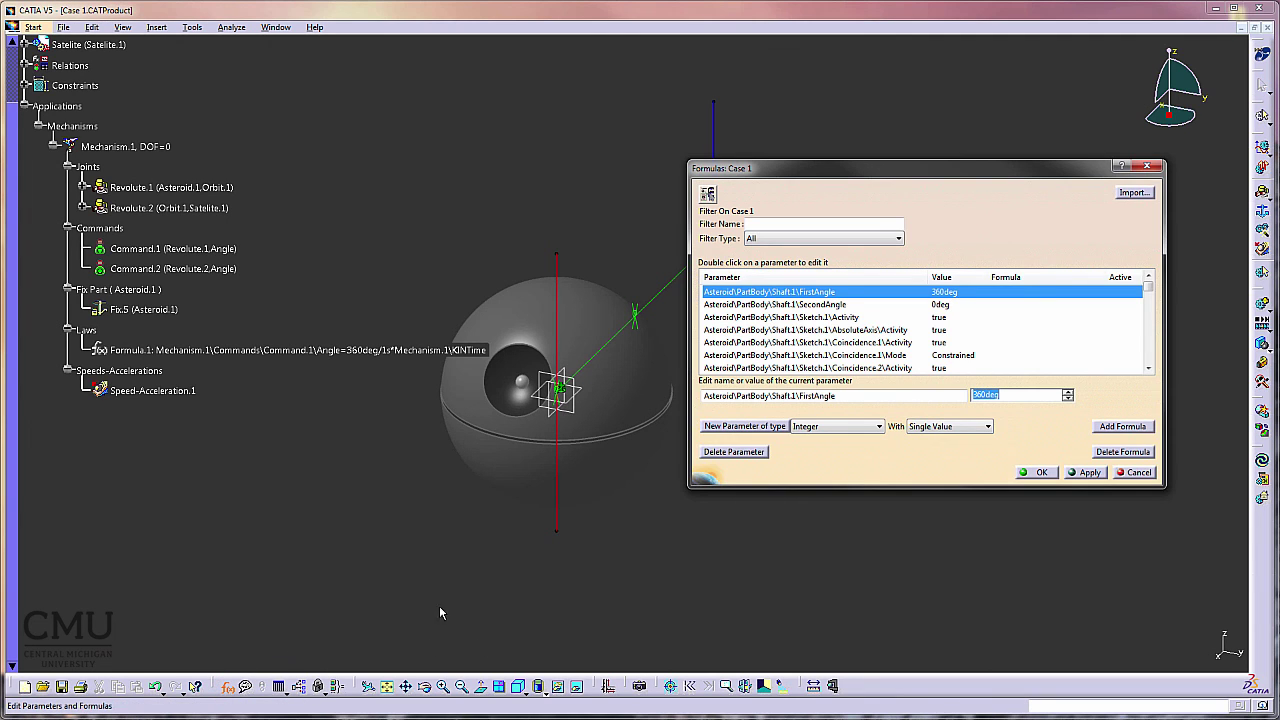
click(152, 146)
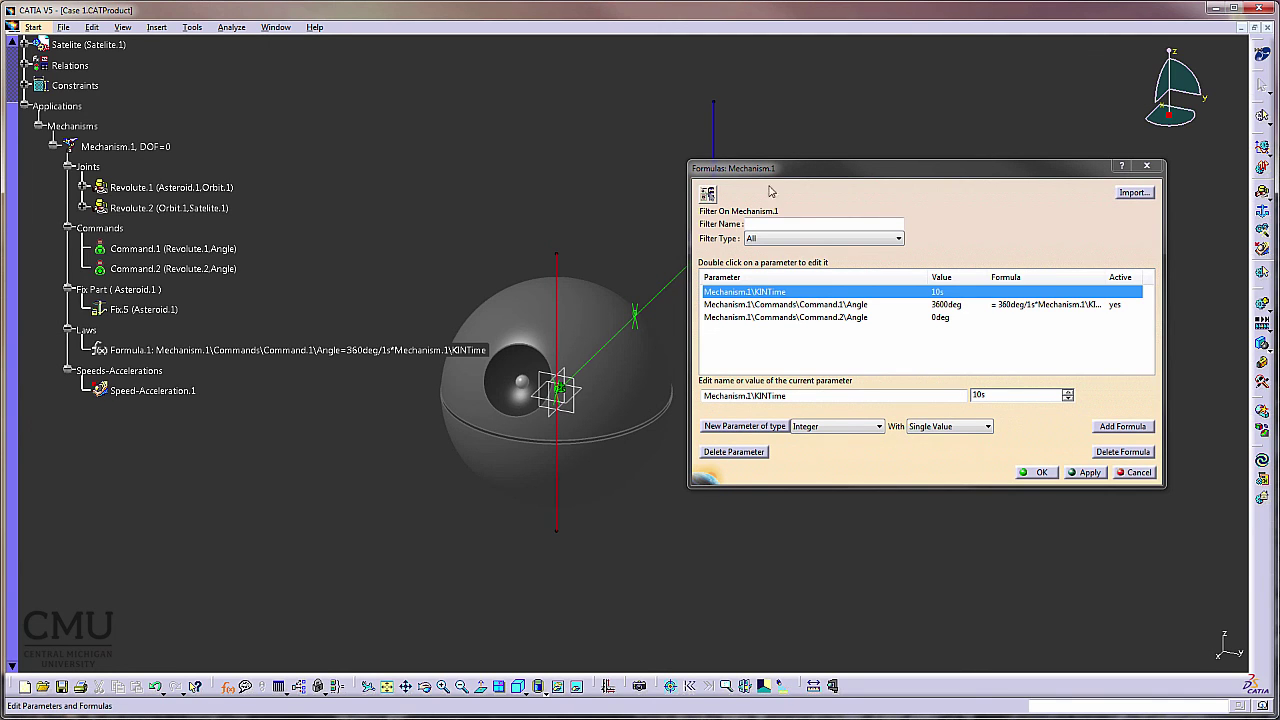
drag(800, 168, 865, 284)
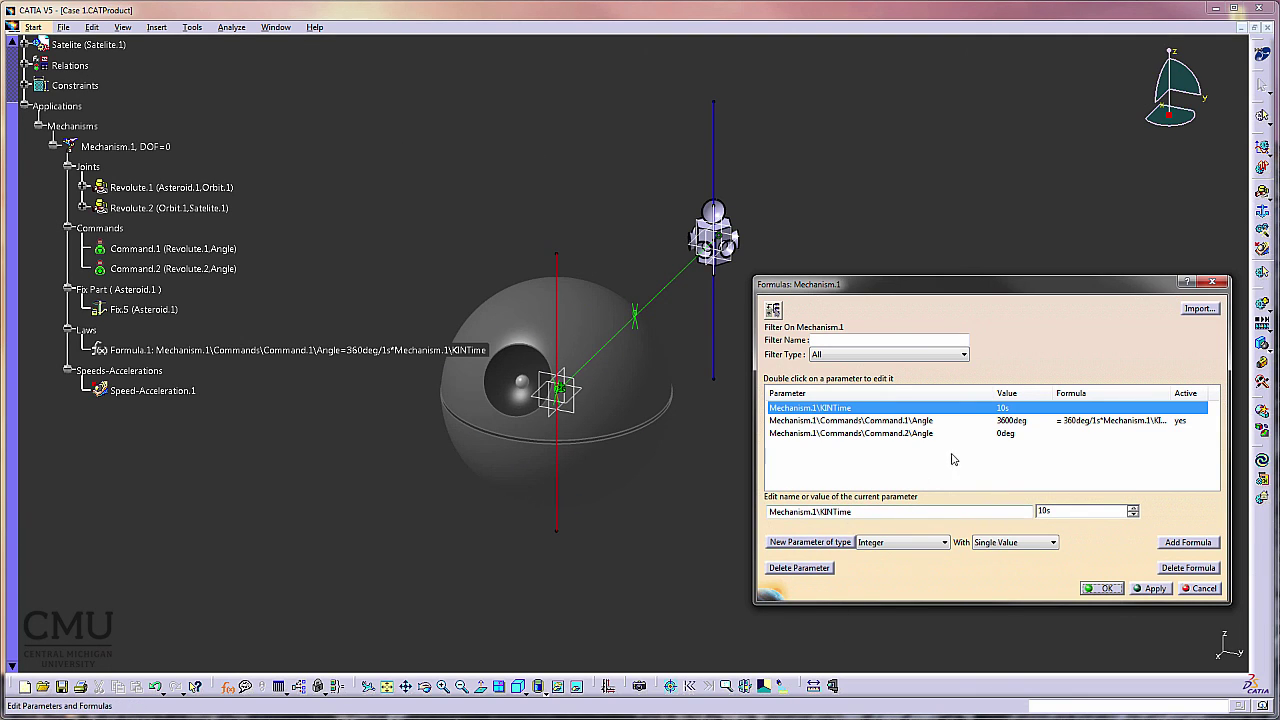
click(905, 436)
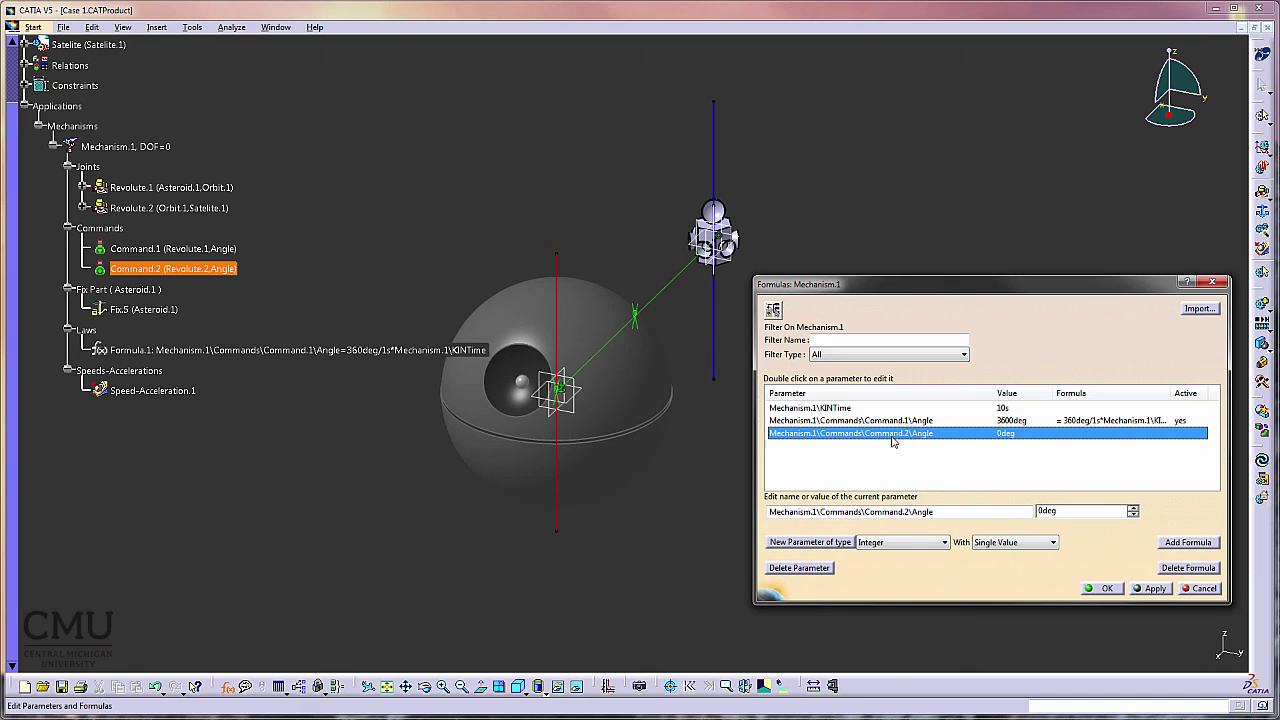
Drive Command.2's angle with the formula 10*360deg/1s*Mechanism.1\KINTime and close the formulas list
double_click(893, 437)
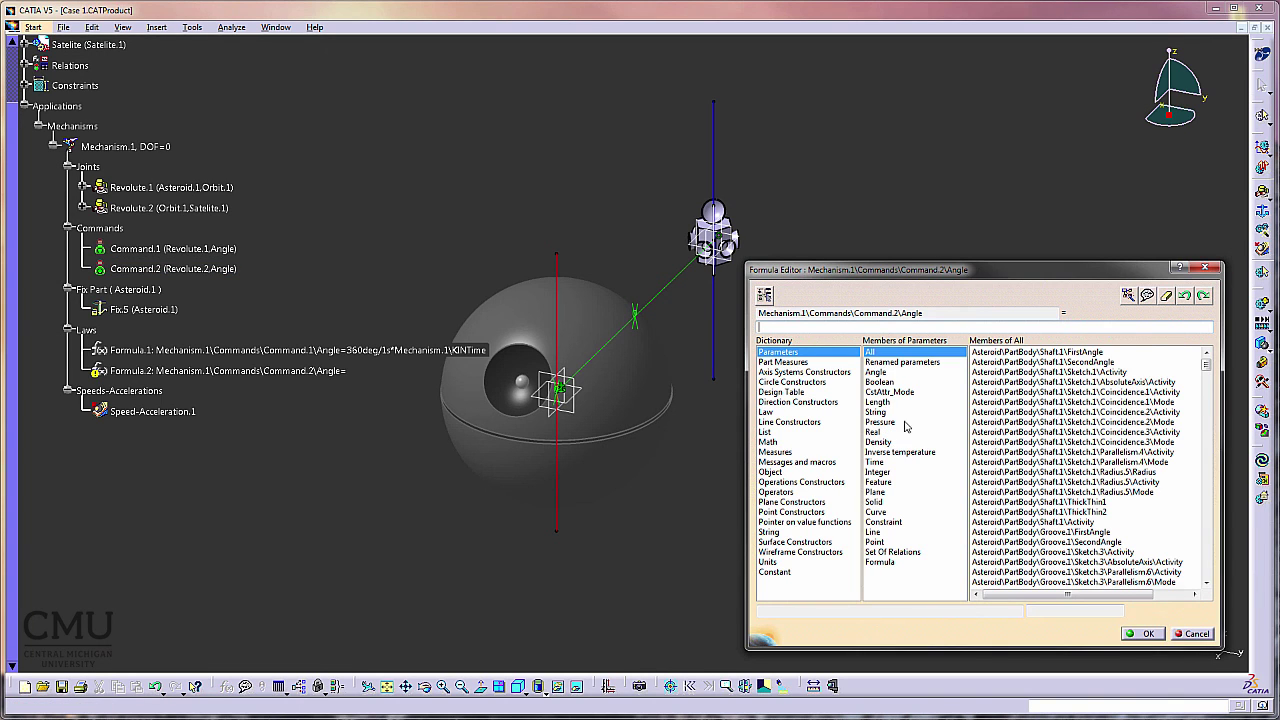
click(875, 463)
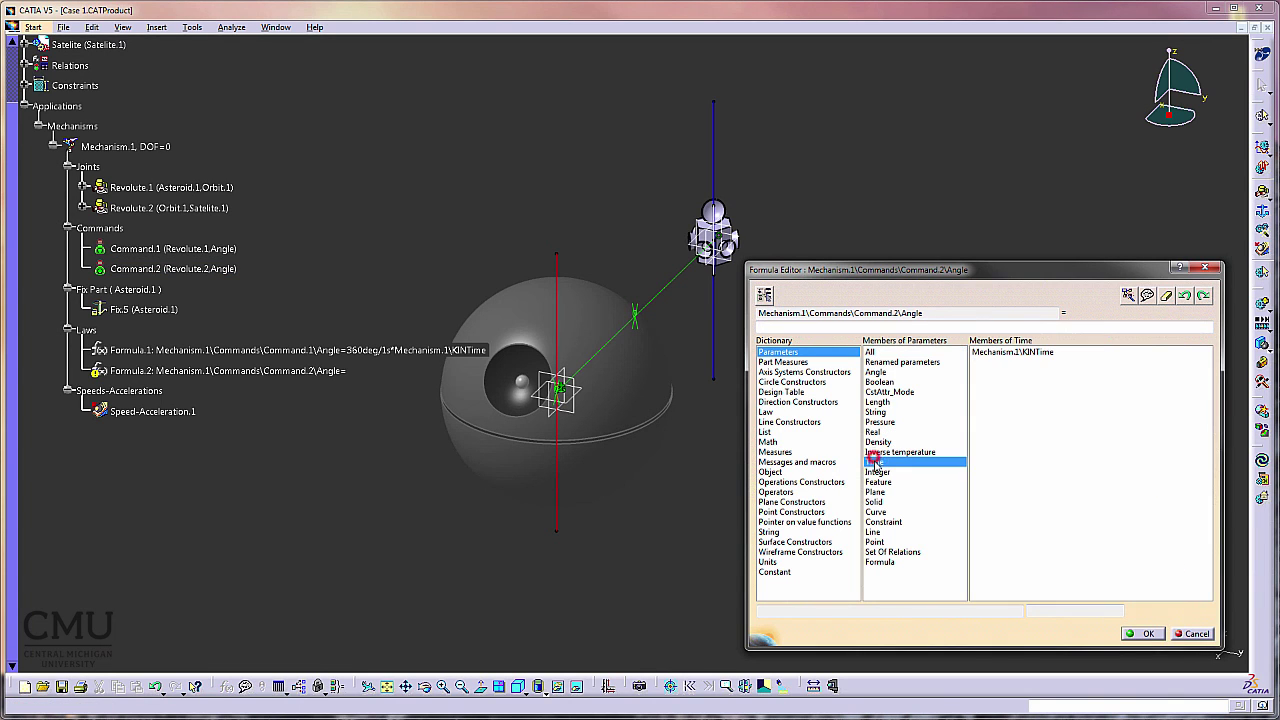
click(818, 328)
text(10*360deg/1s*)
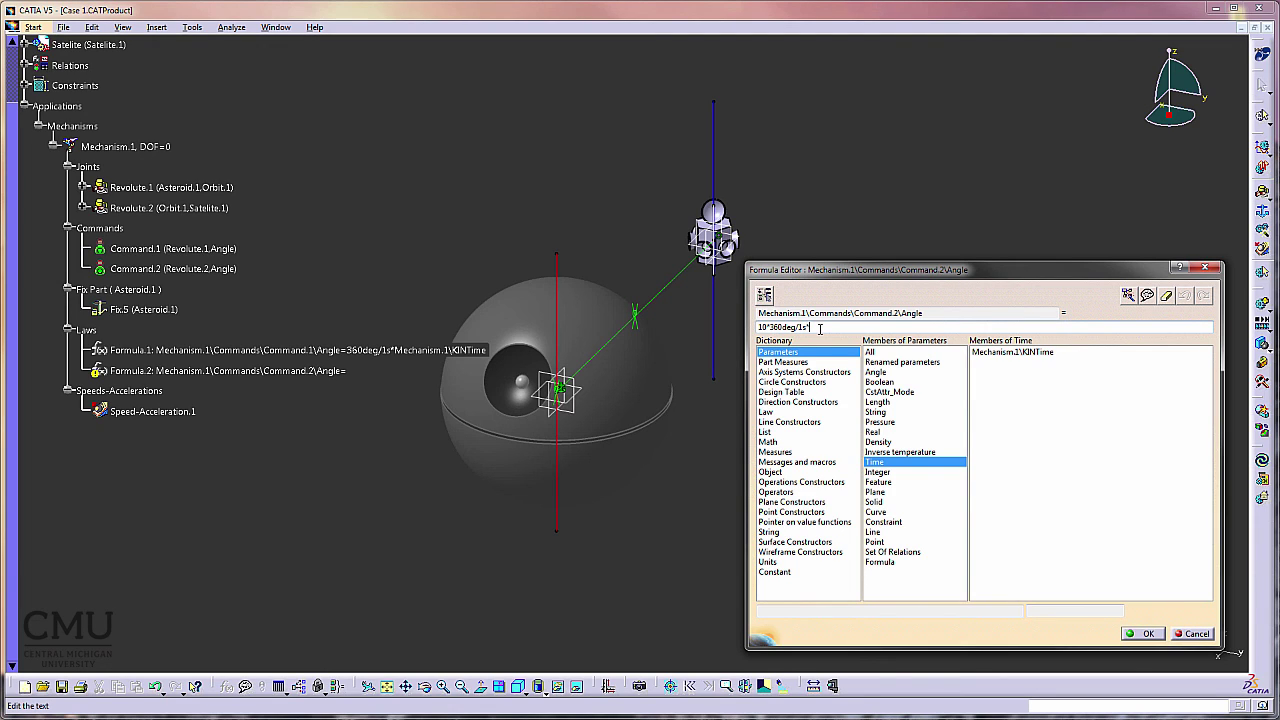
double_click(1030, 352)
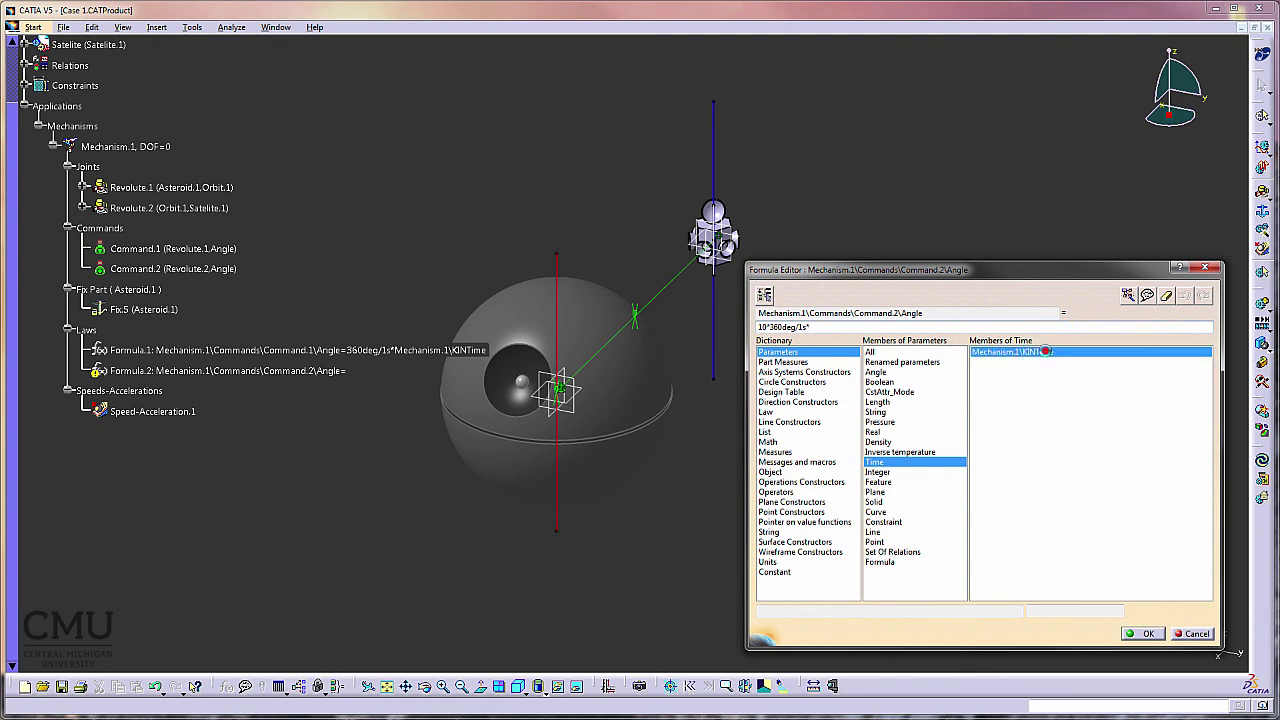
click(1146, 633)
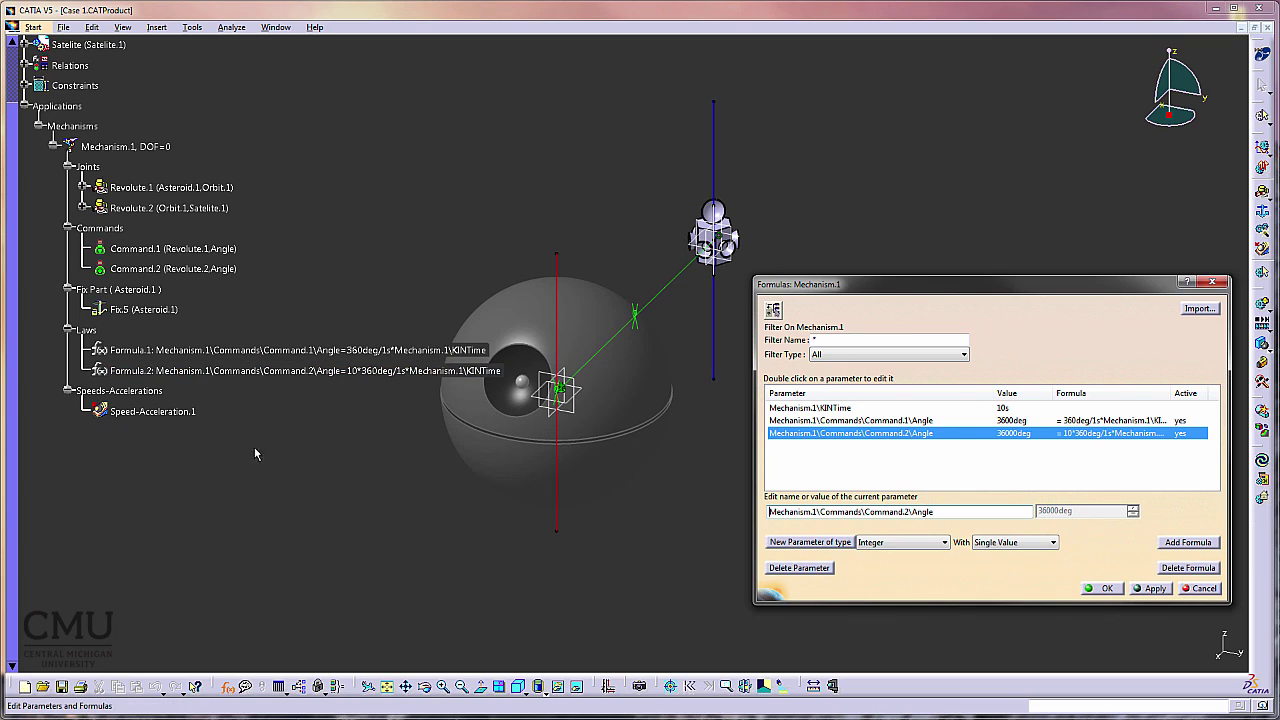
click(1106, 589)
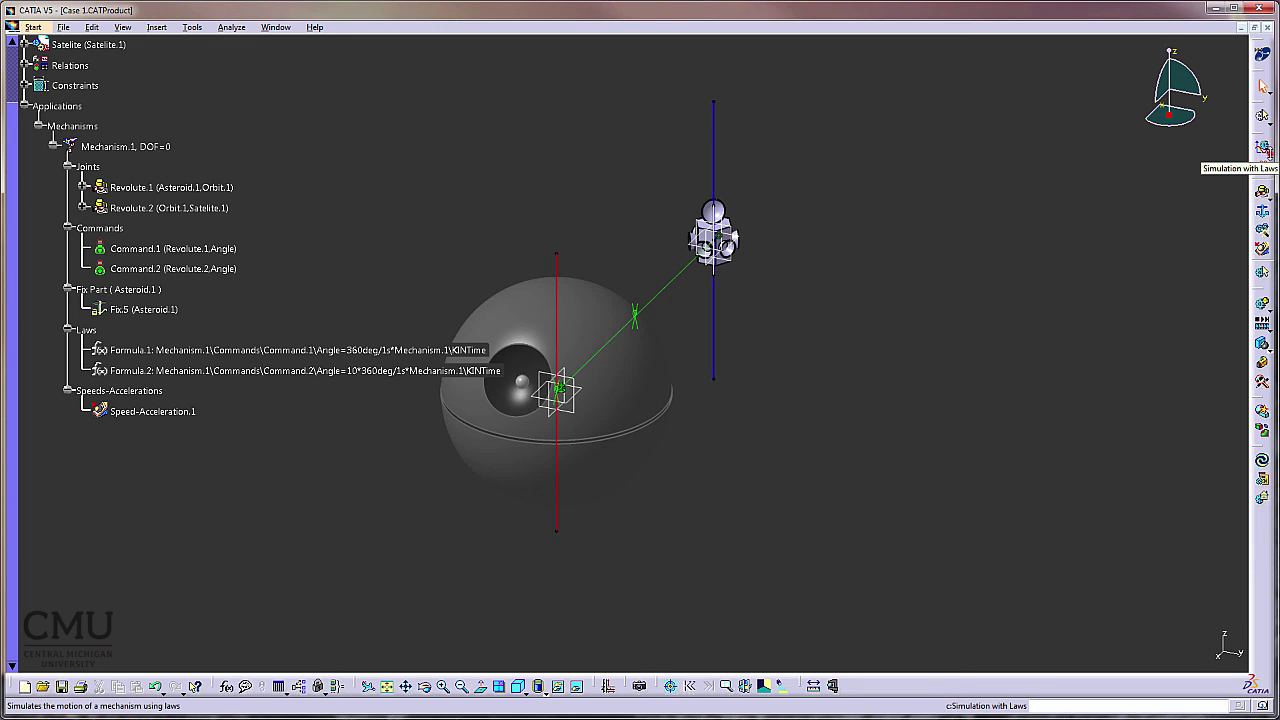
Start Simulation with Laws with sensors active on X_Vertex, X_LinearSpeed and acceleration, clearing the history
click(1267, 157)
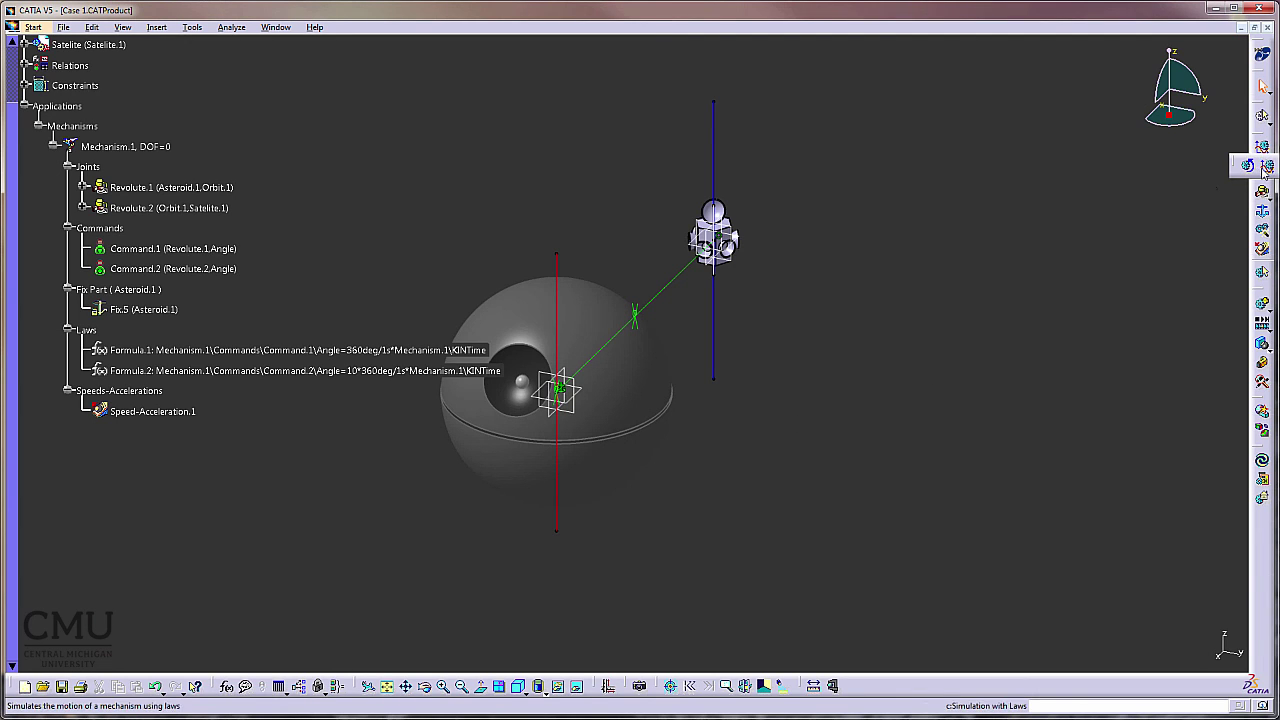
click(1266, 164)
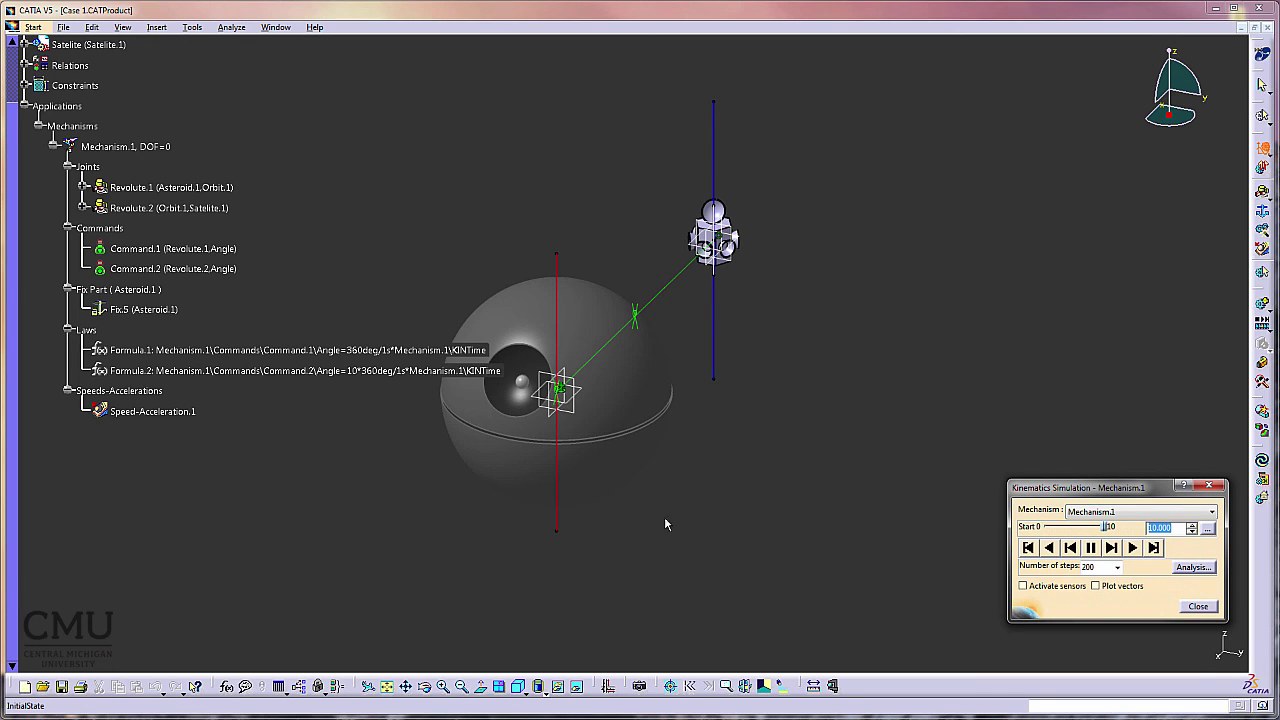
click(1023, 587)
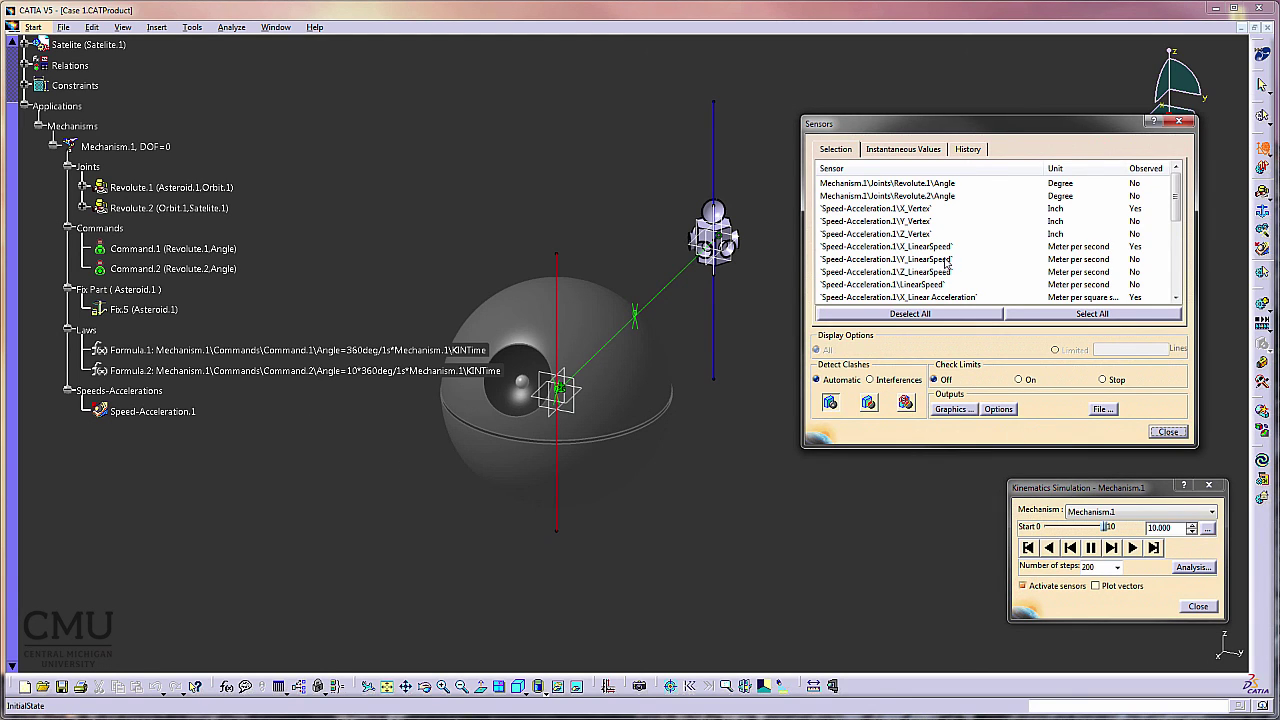
click(927, 209)
click(943, 249)
click(959, 298)
click(965, 298)
click(943, 247)
click(929, 209)
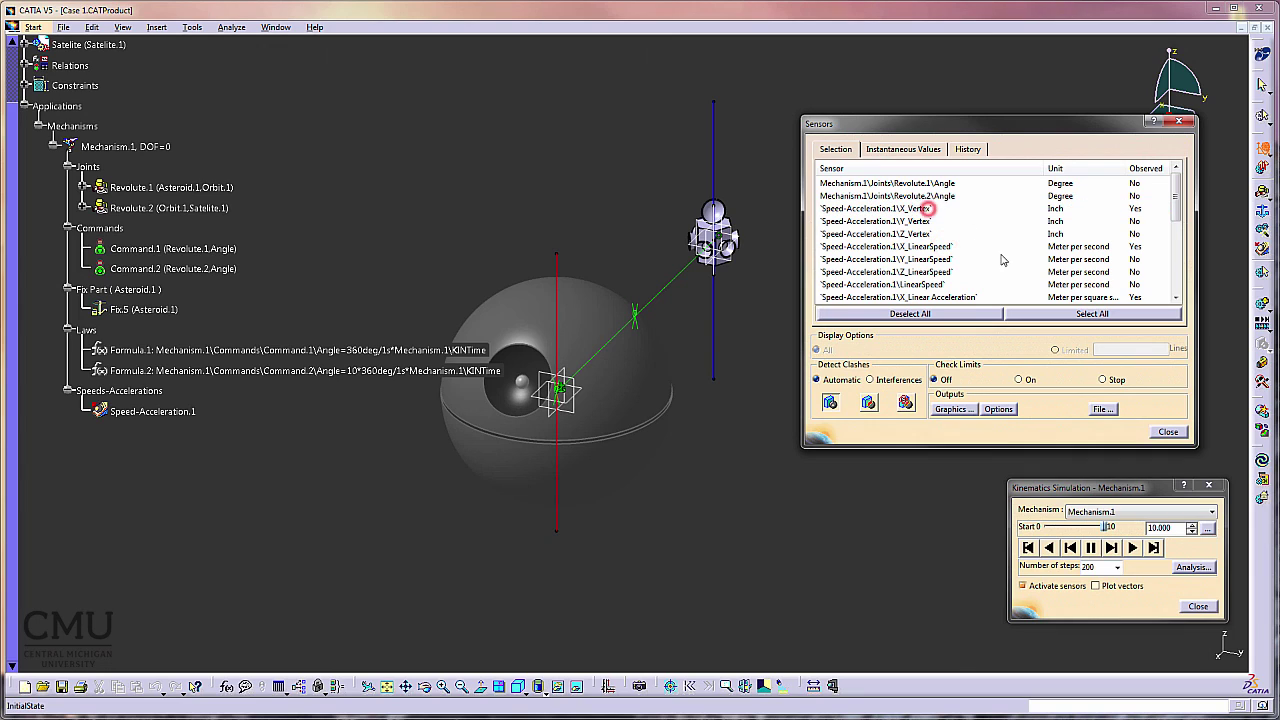
click(914, 148)
click(972, 150)
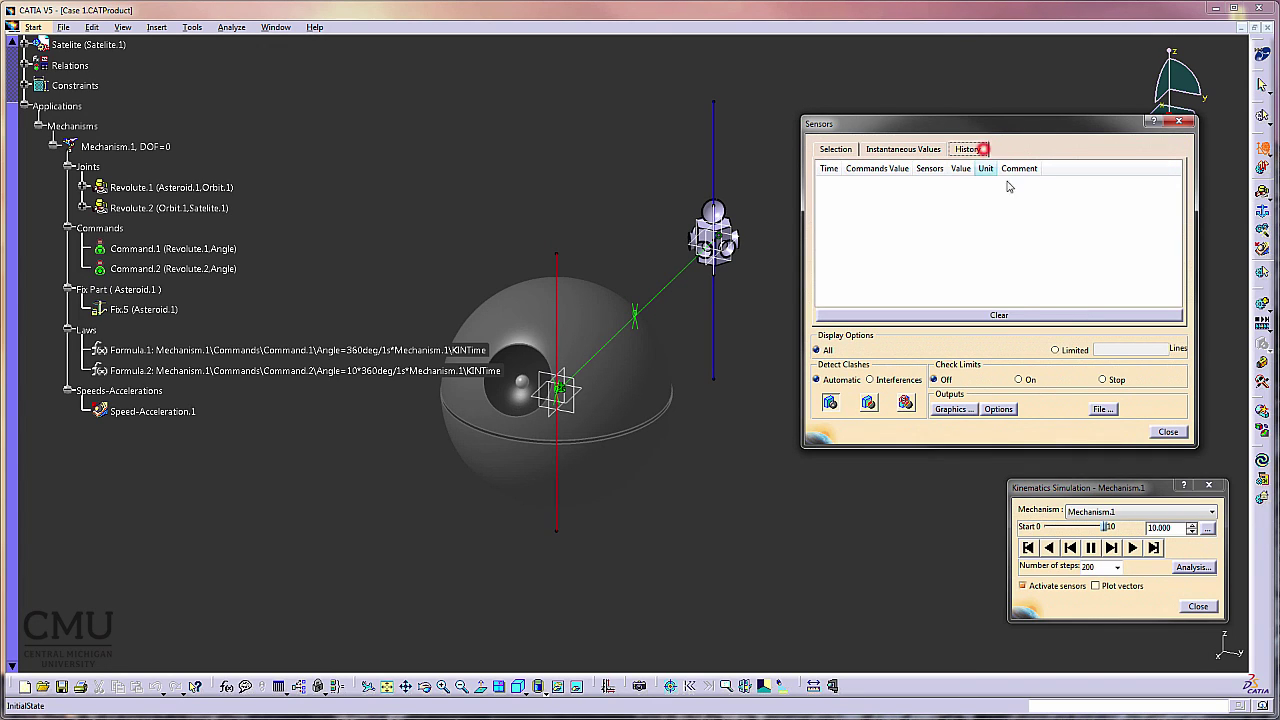
click(989, 316)
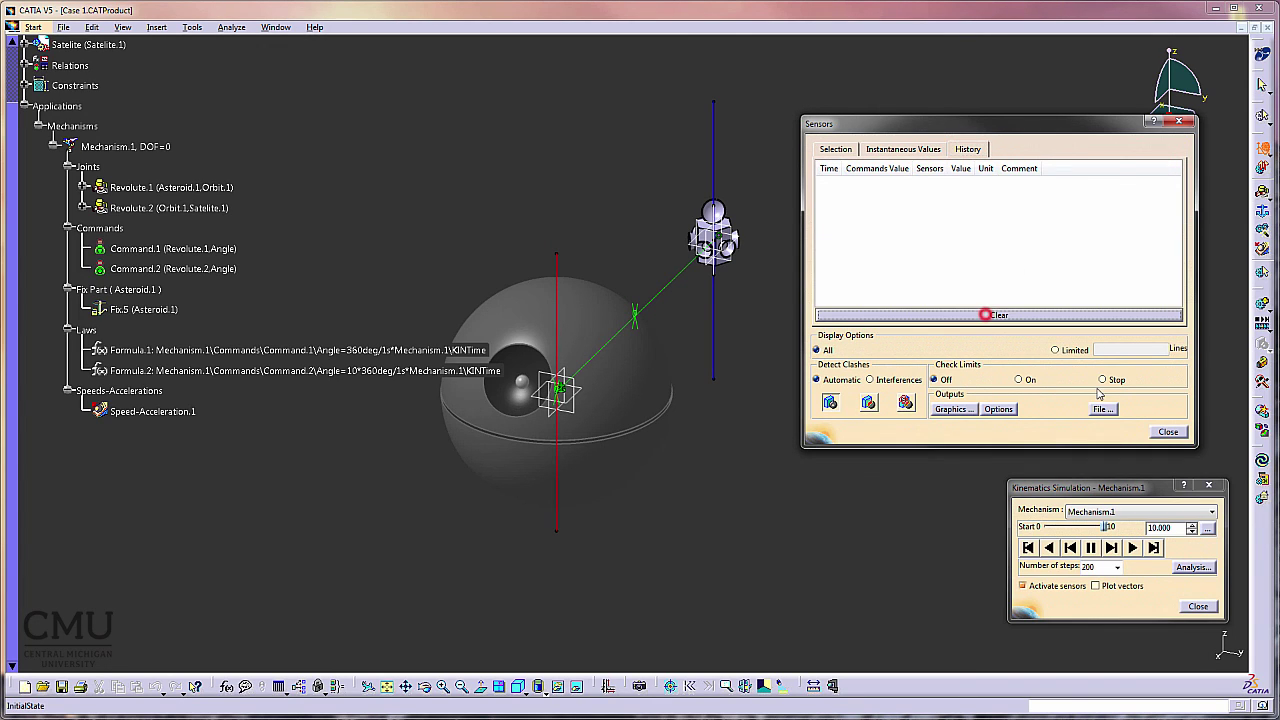
Play the orbit simulation twice, then pause, clear the sensor history, rewind and close
click(1134, 549)
click(1029, 548)
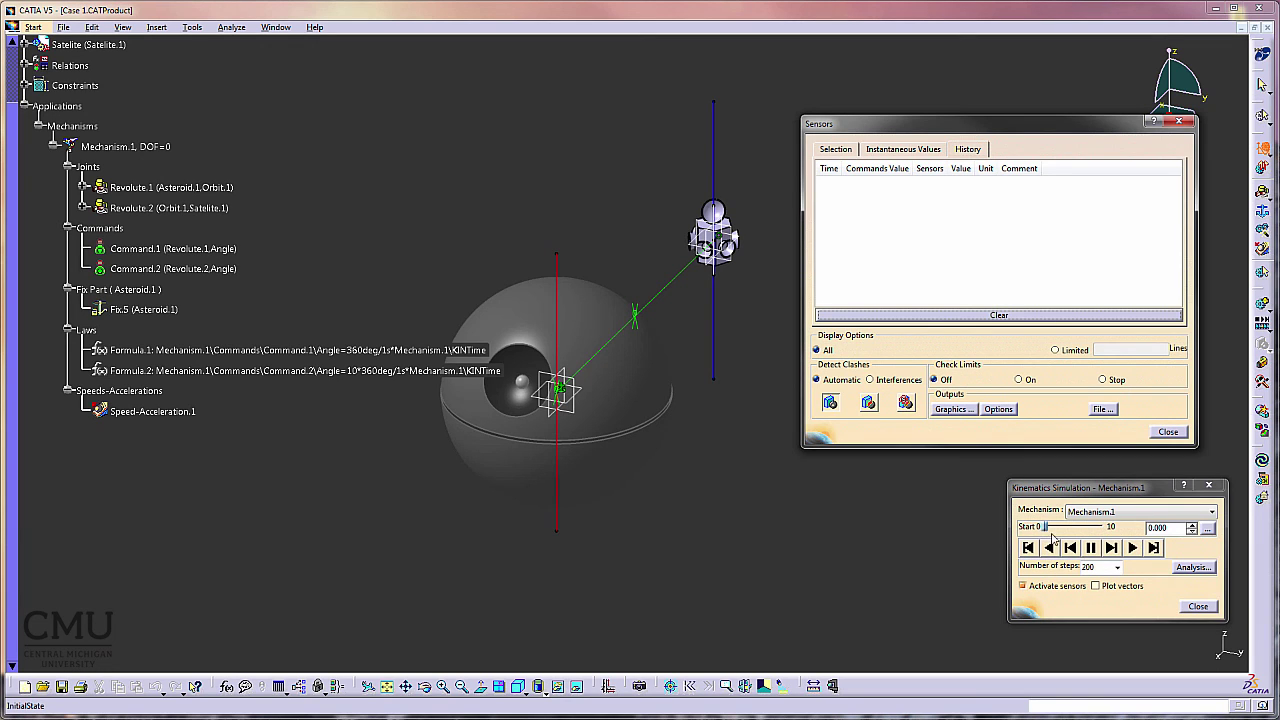
click(1134, 548)
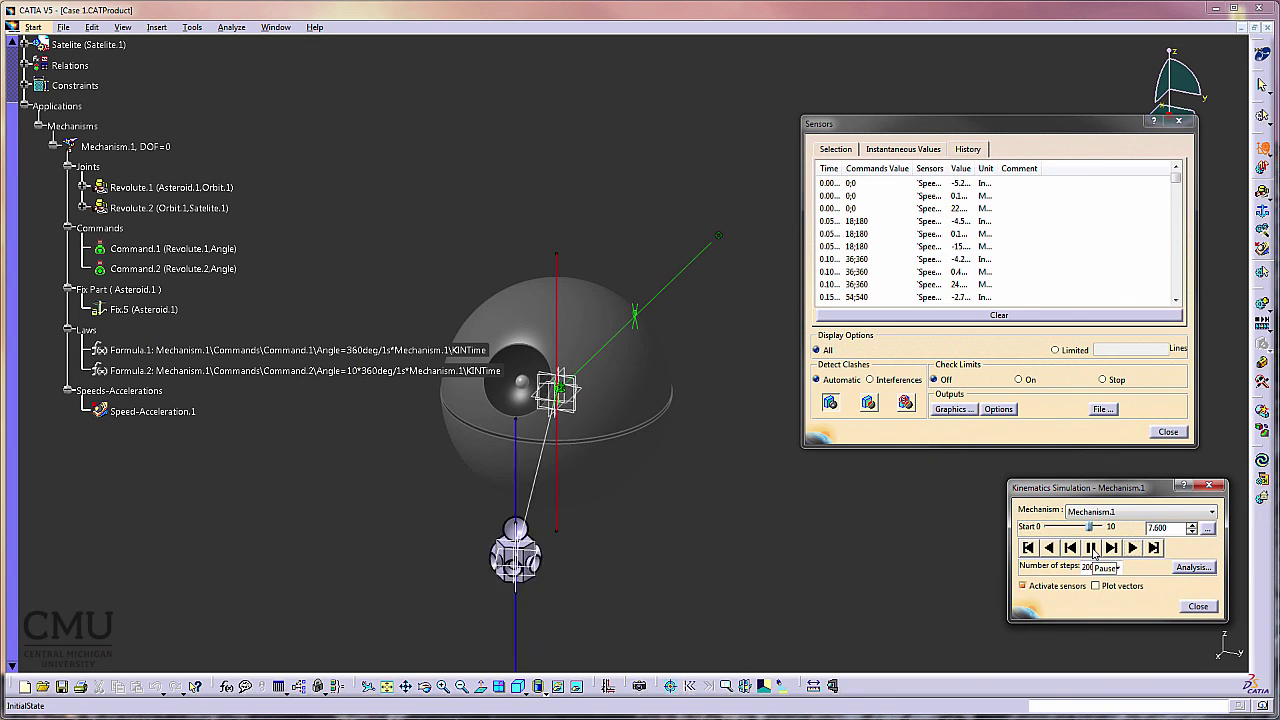
click(1092, 548)
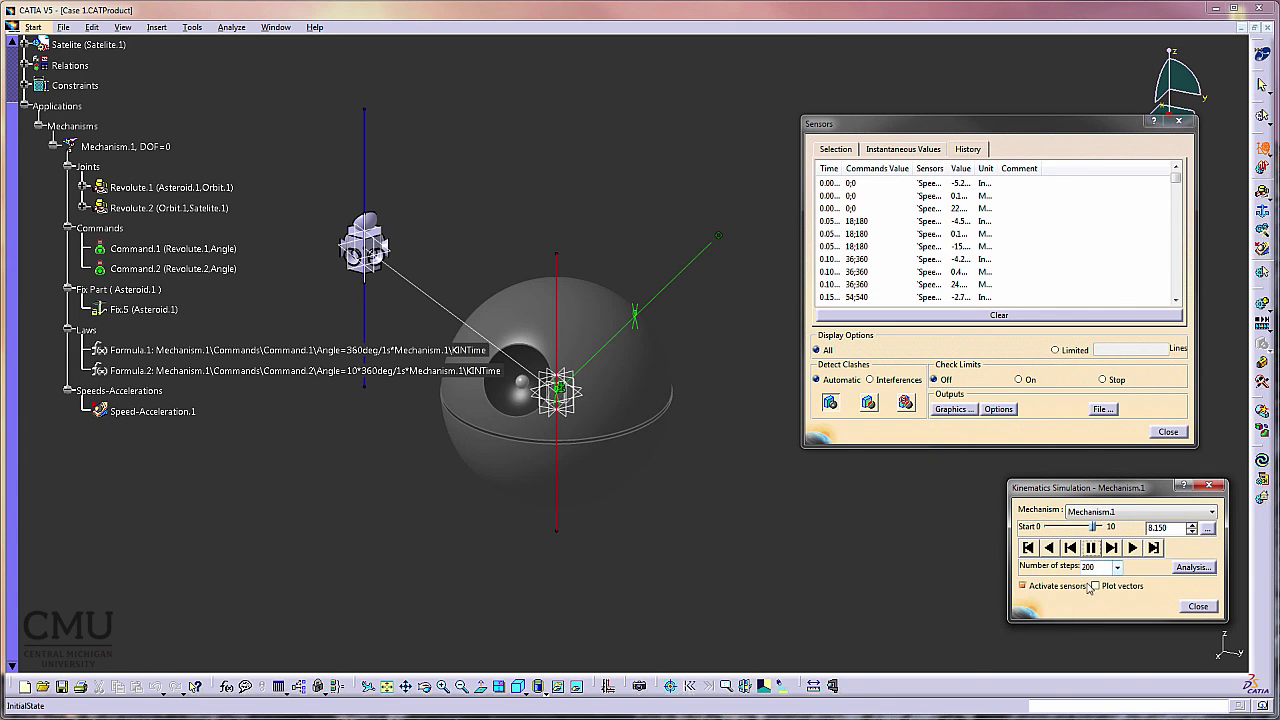
click(1038, 316)
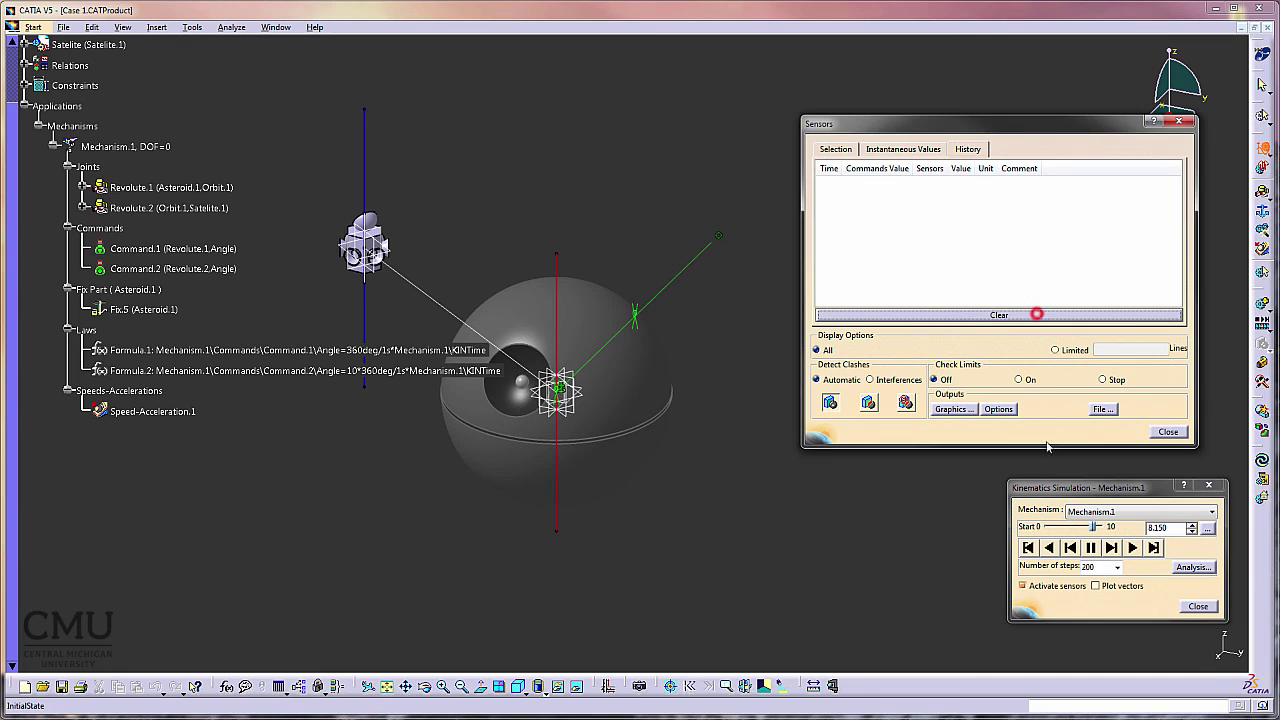
click(1028, 548)
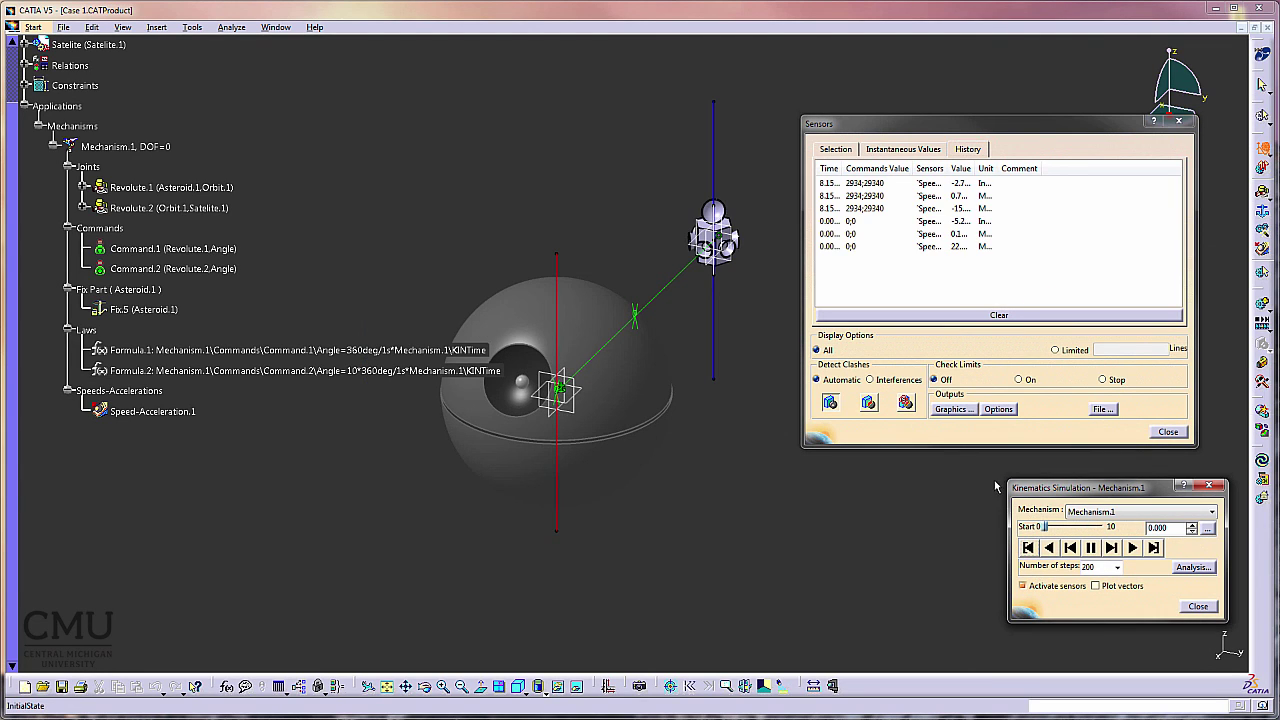
click(1197, 606)
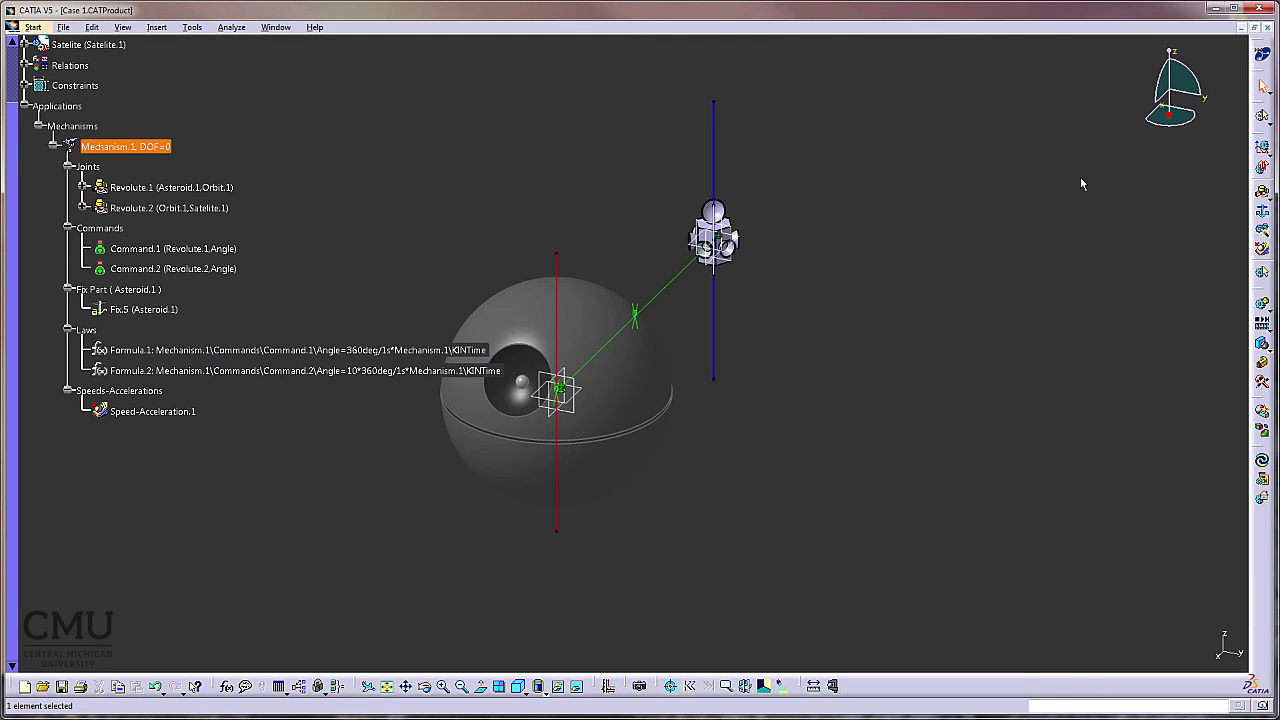
Reopen the law-driven simulation and set its maximum time bound to 1 s
click(1263, 148)
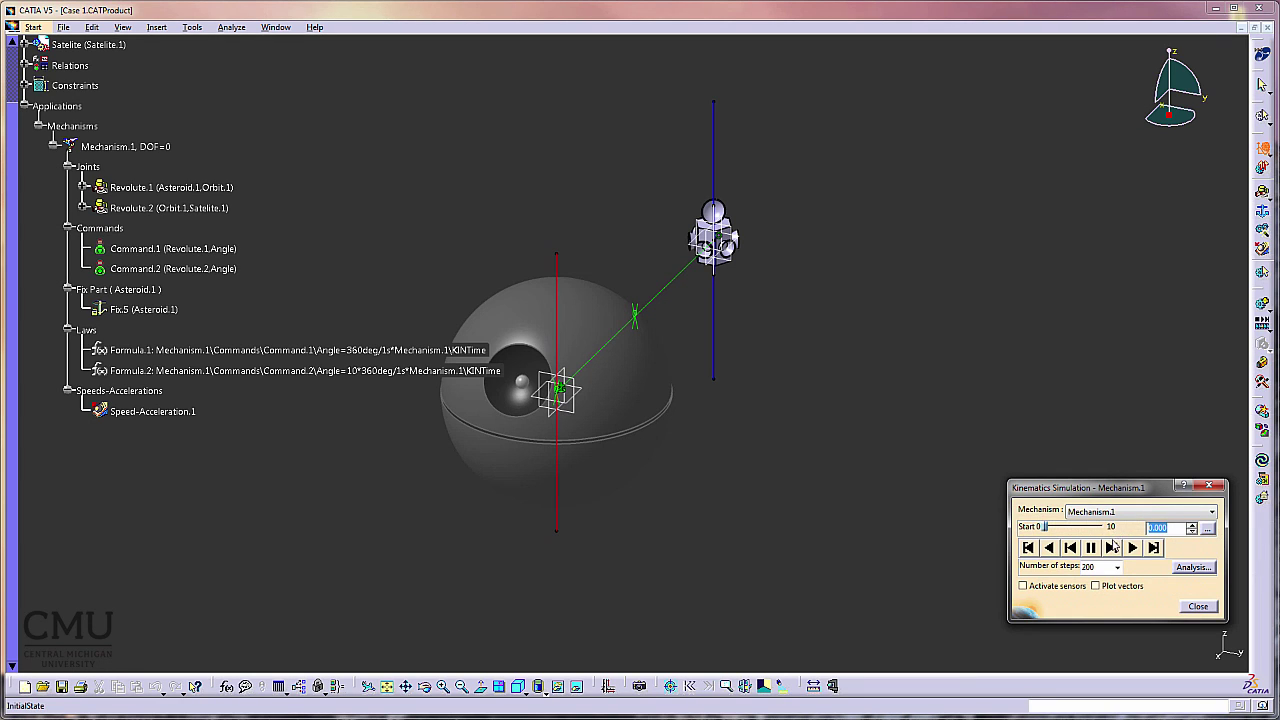
click(1208, 527)
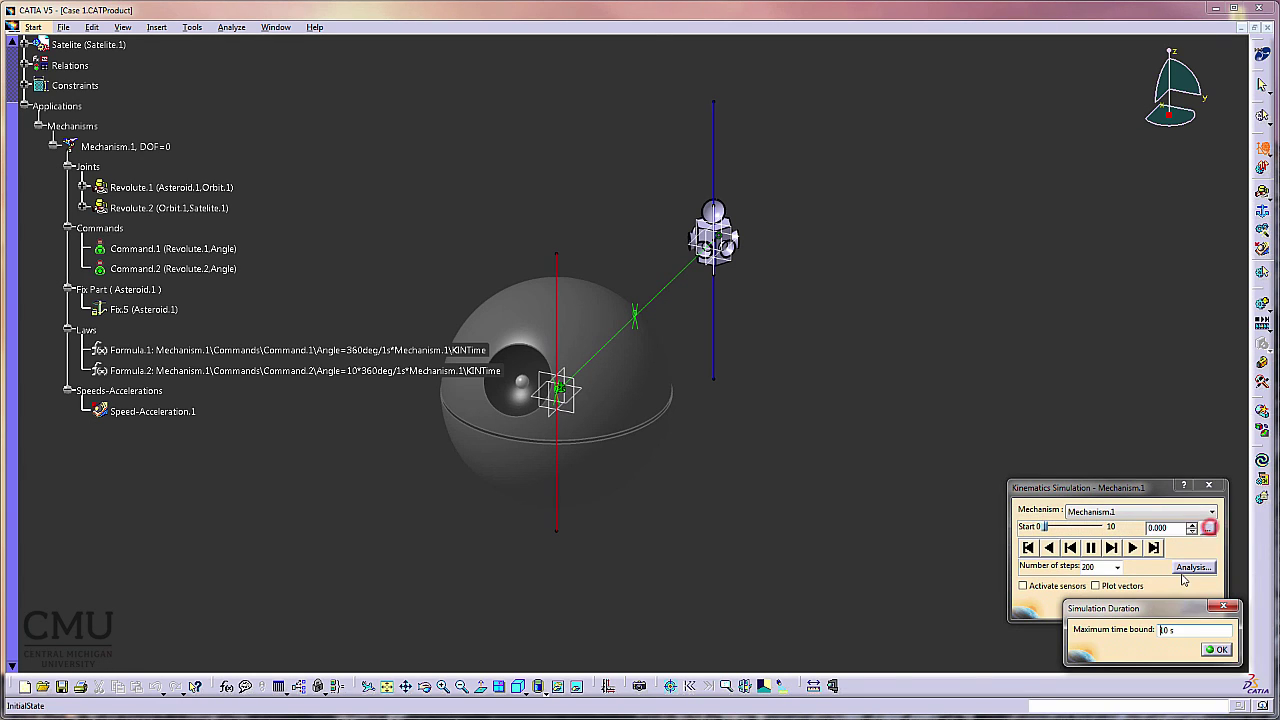
double_click(1163, 629)
text(1)
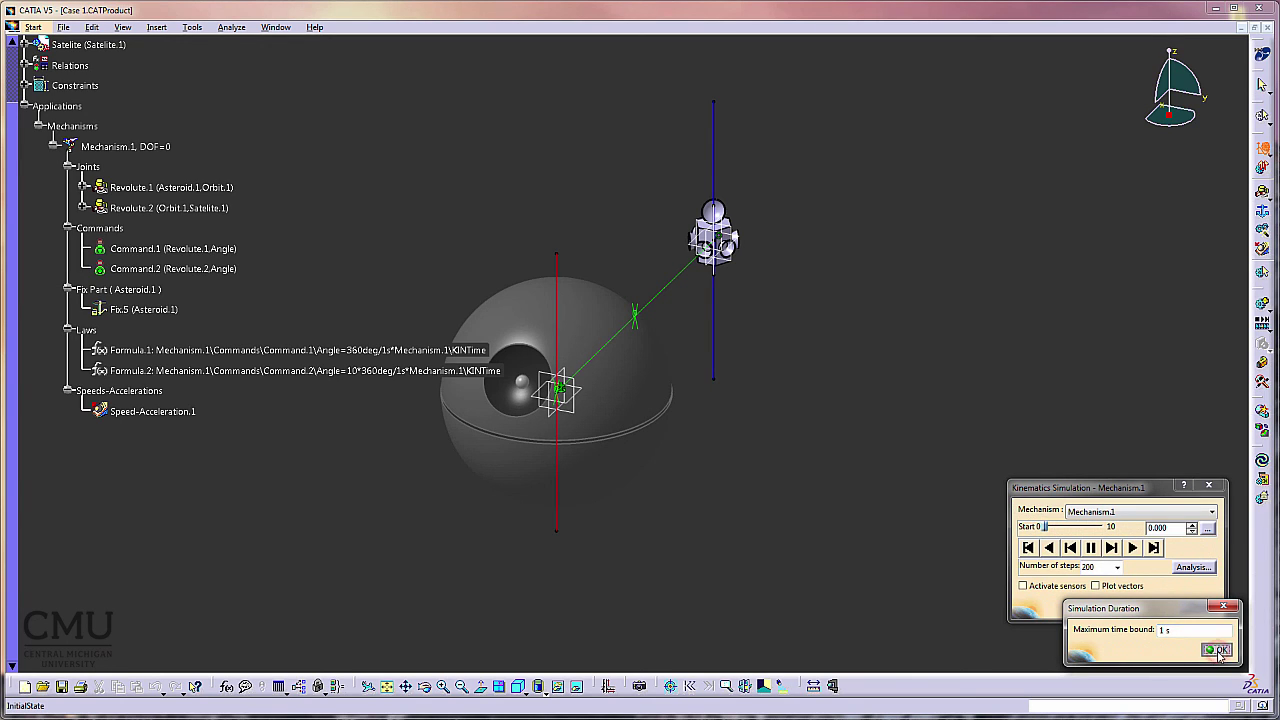
click(1218, 650)
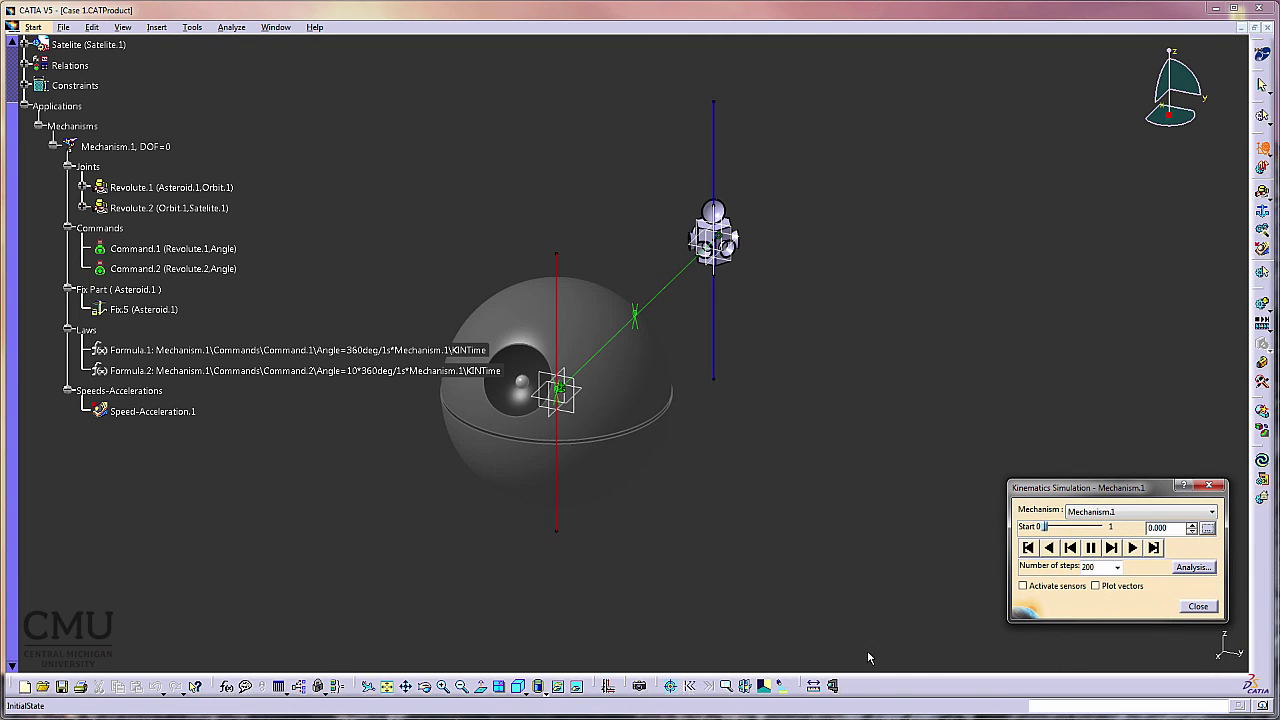
Activate sensors, clear their history, and play the 1-second simulation while values are logged
click(1023, 585)
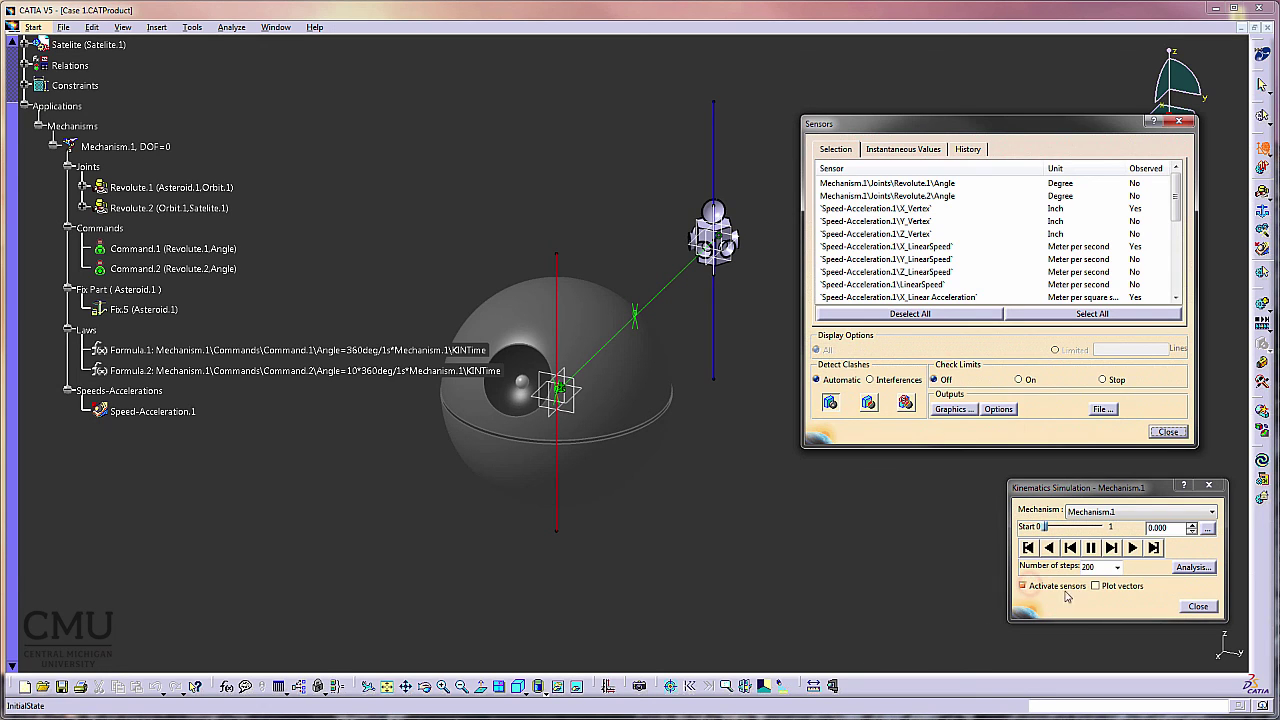
click(903, 149)
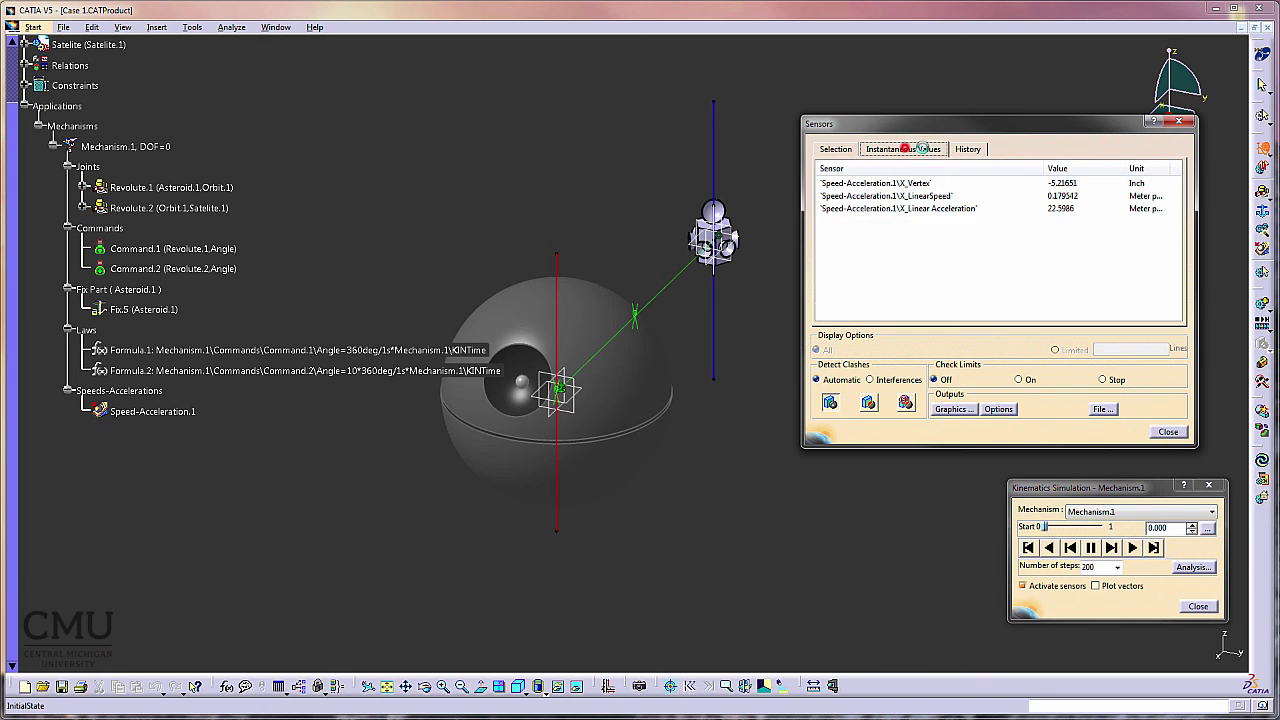
click(968, 148)
click(1031, 315)
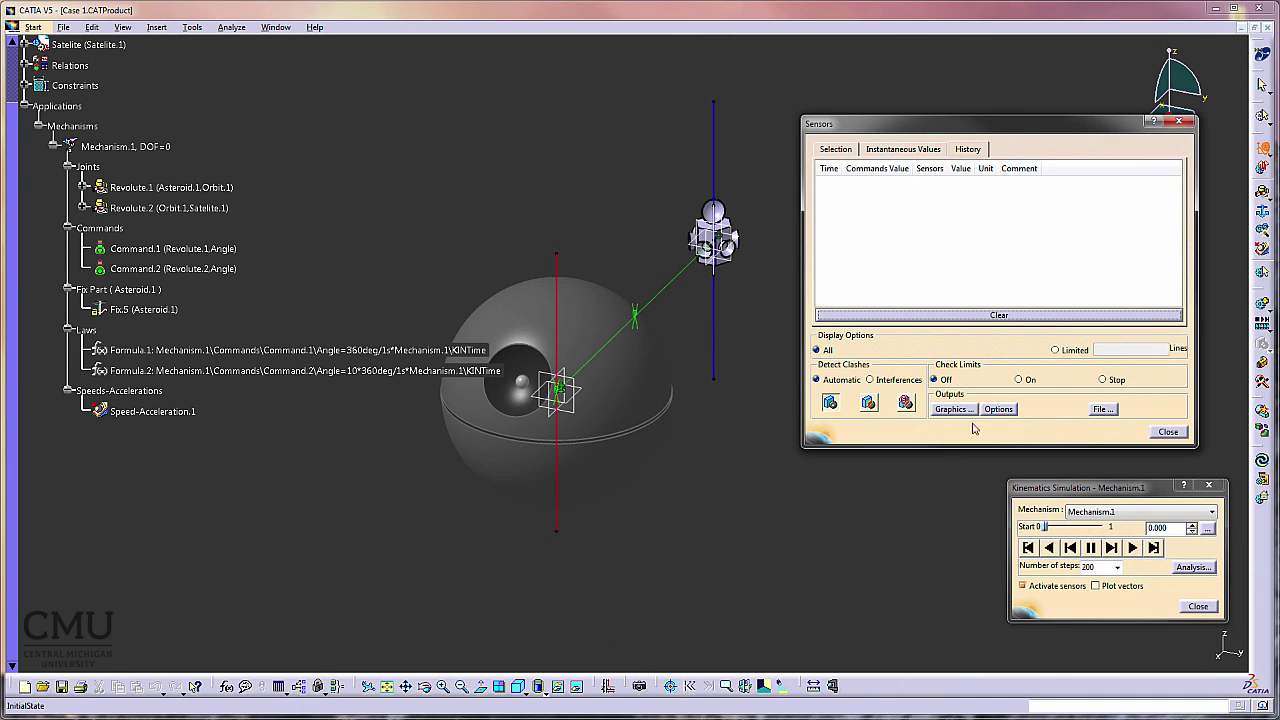
click(1132, 548)
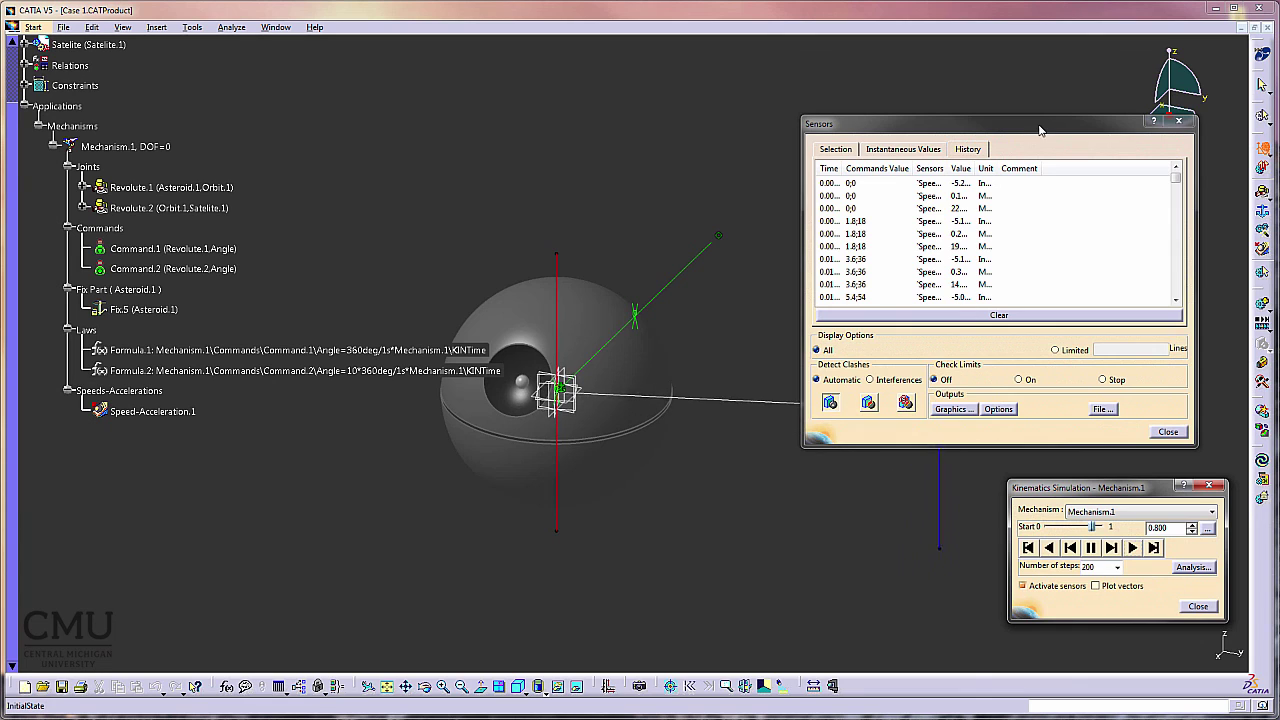
drag(1040, 123, 1050, 530)
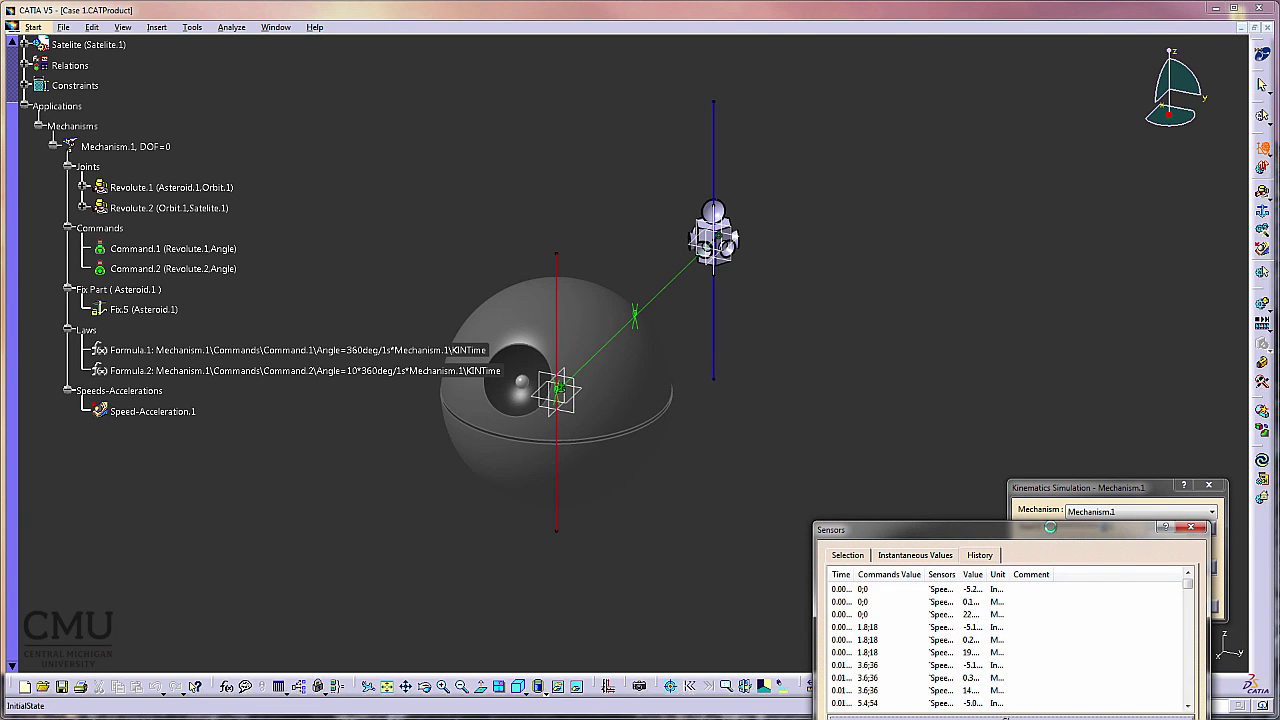
drag(1050, 530, 1053, 104)
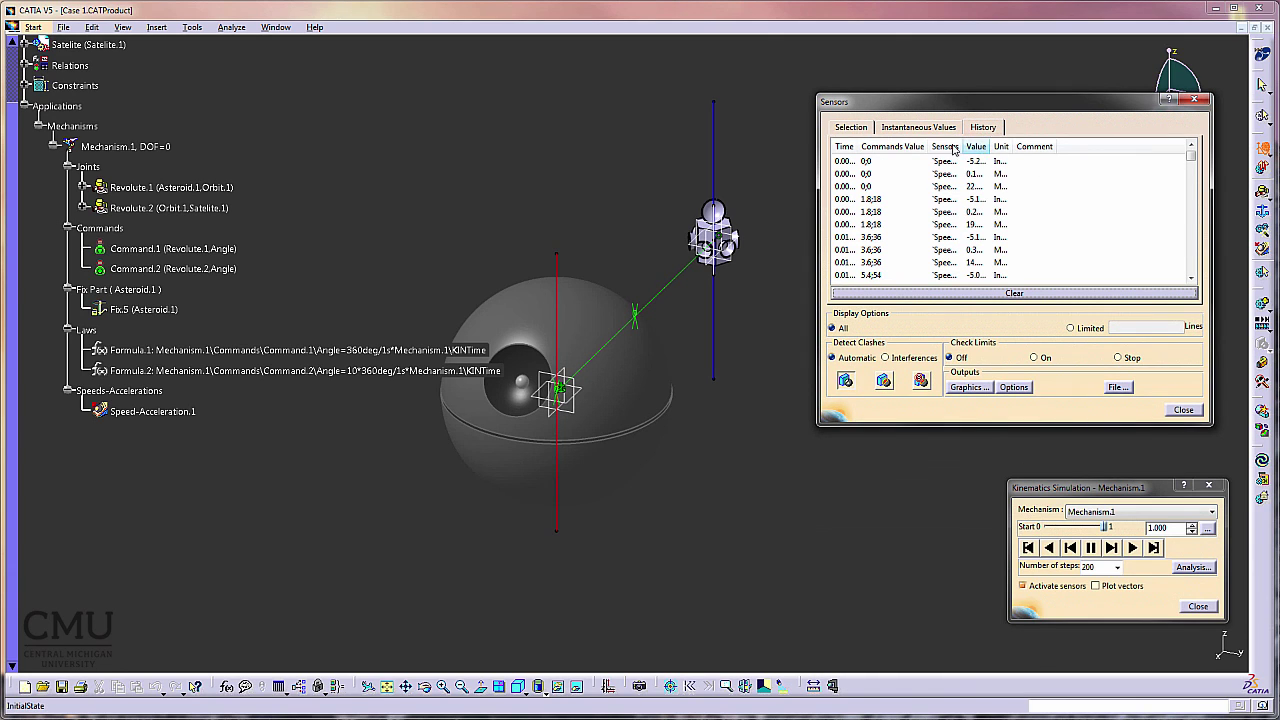
click(984, 389)
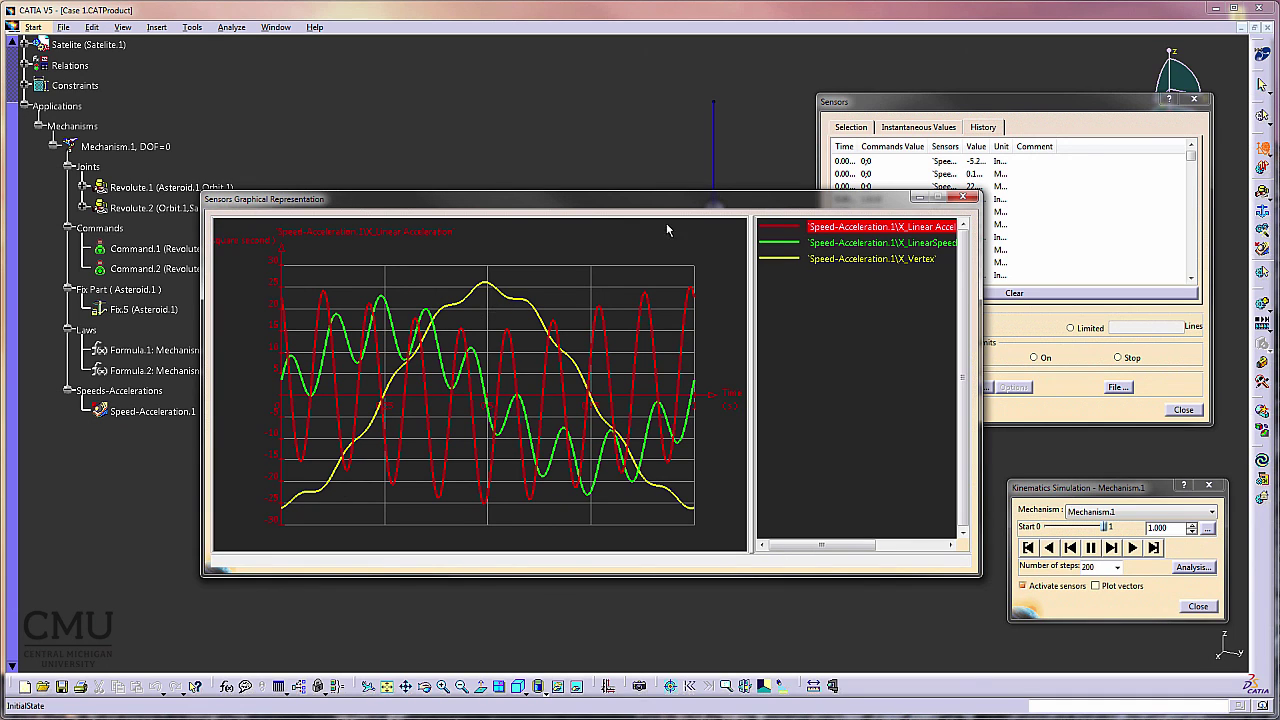
drag(680, 198, 658, 327)
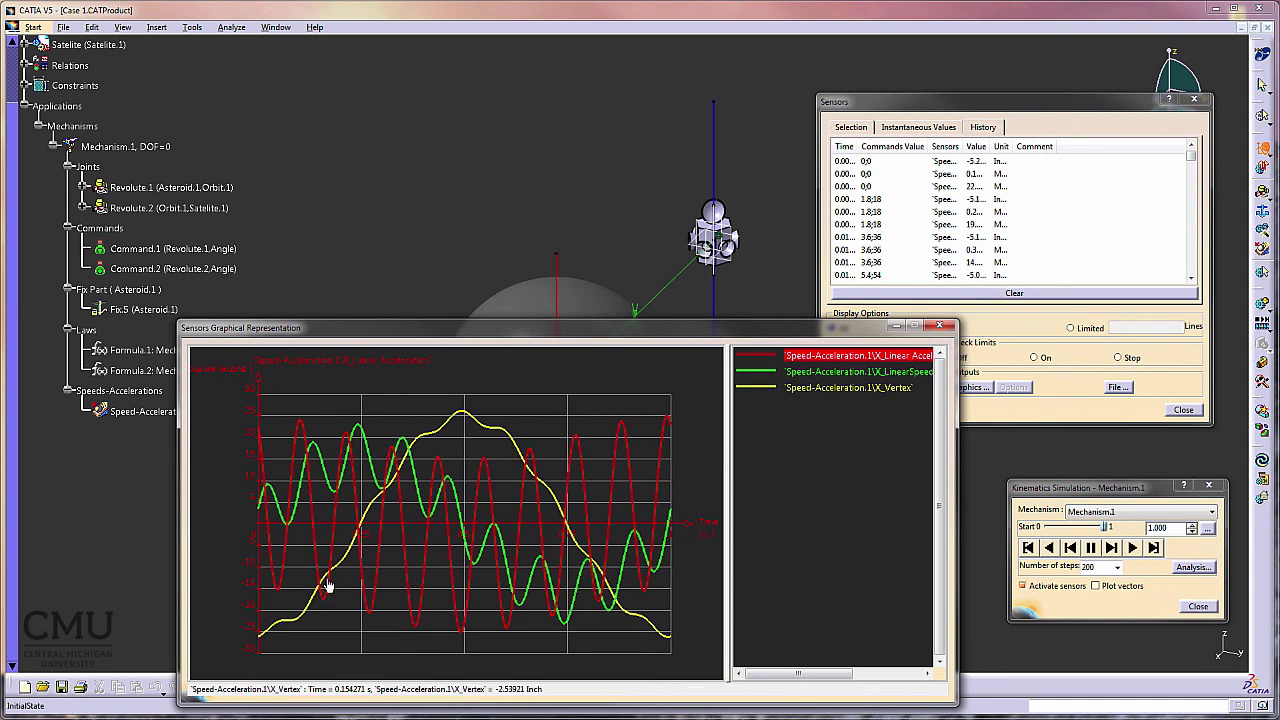
drag(579, 336, 650, 160)
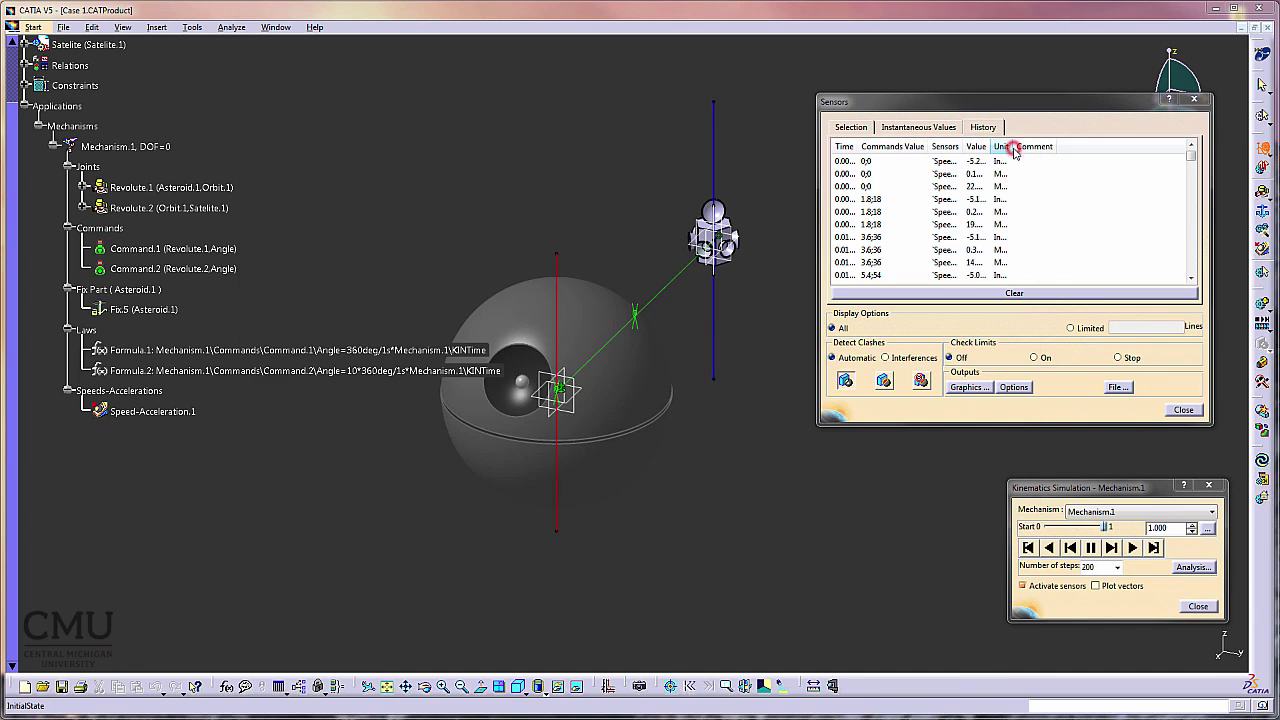
click(1010, 148)
Record Simulation.2 starting with Command.1 at 0, using a 0.01 interpolation step
click(1198, 607)
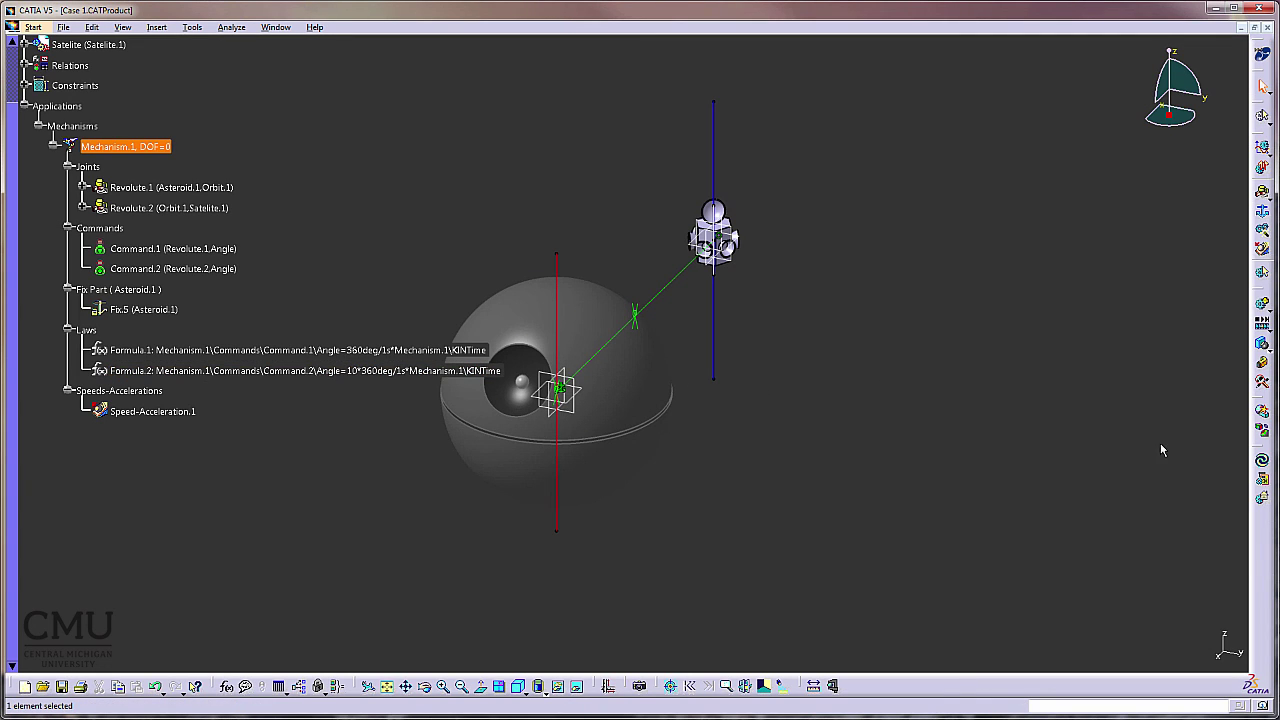
click(1263, 308)
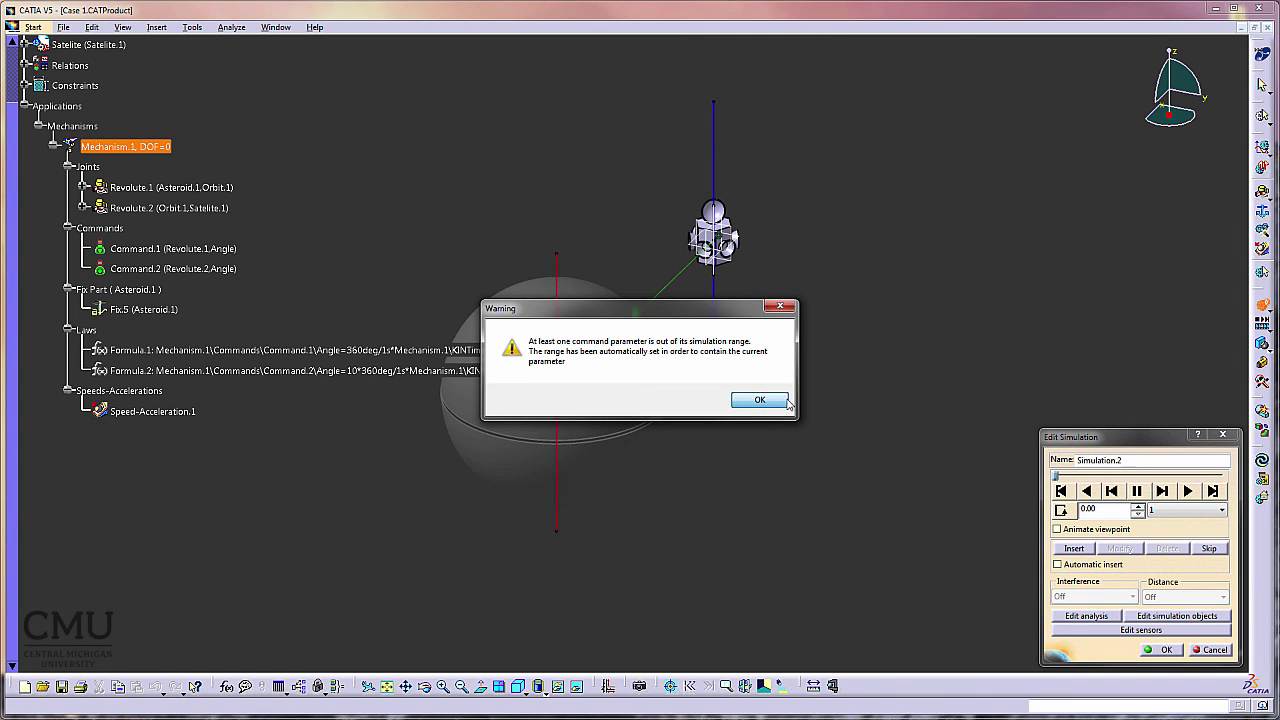
click(786, 400)
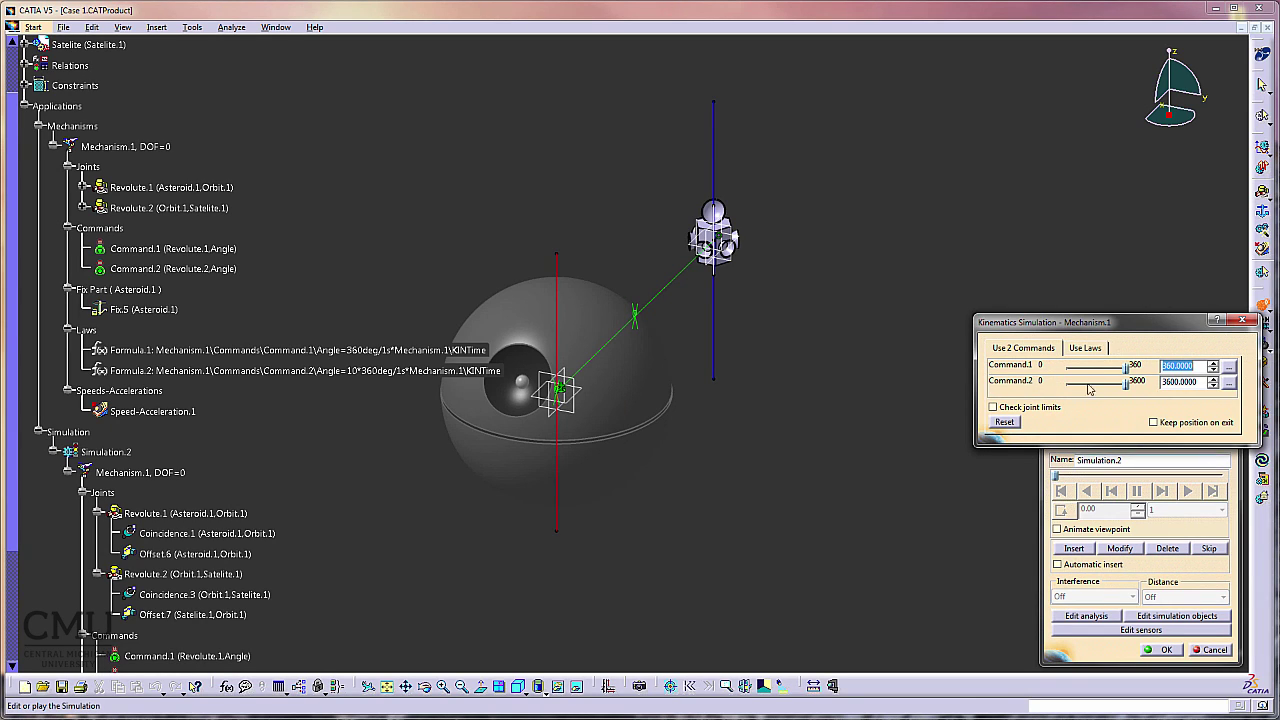
drag(1126, 367, 1056, 389)
click(1071, 548)
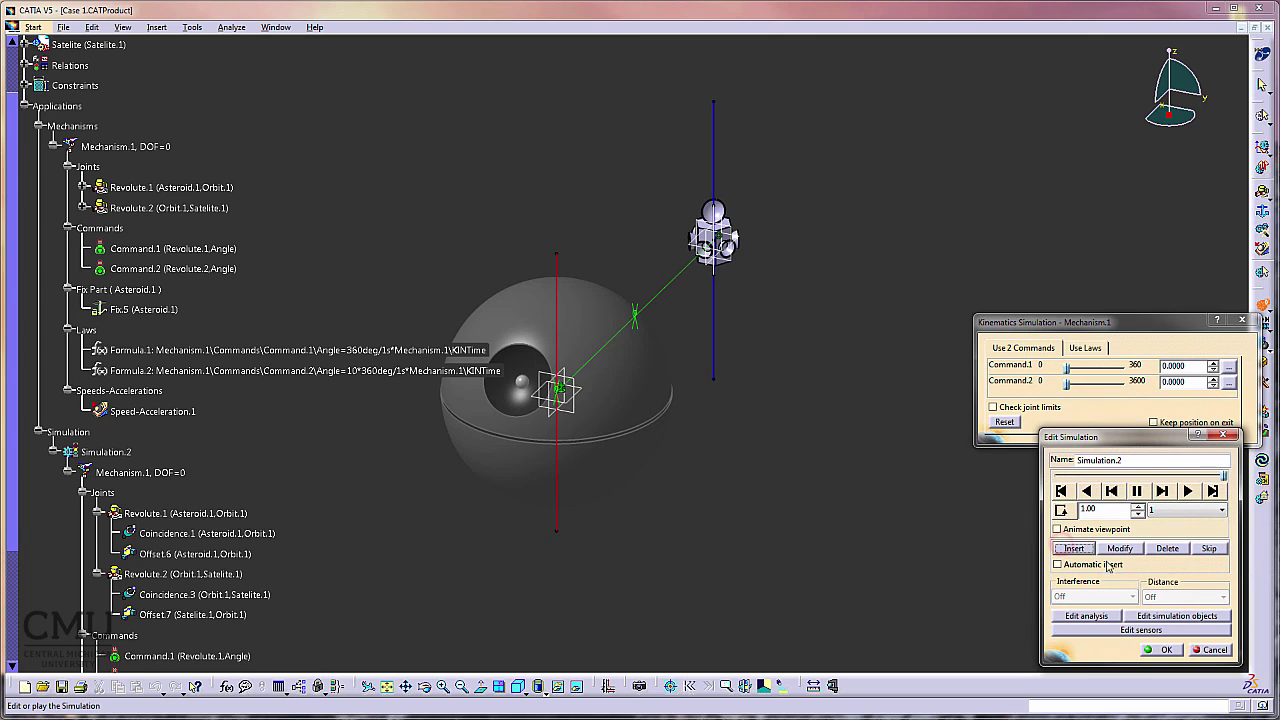
click(1176, 513)
click(1190, 568)
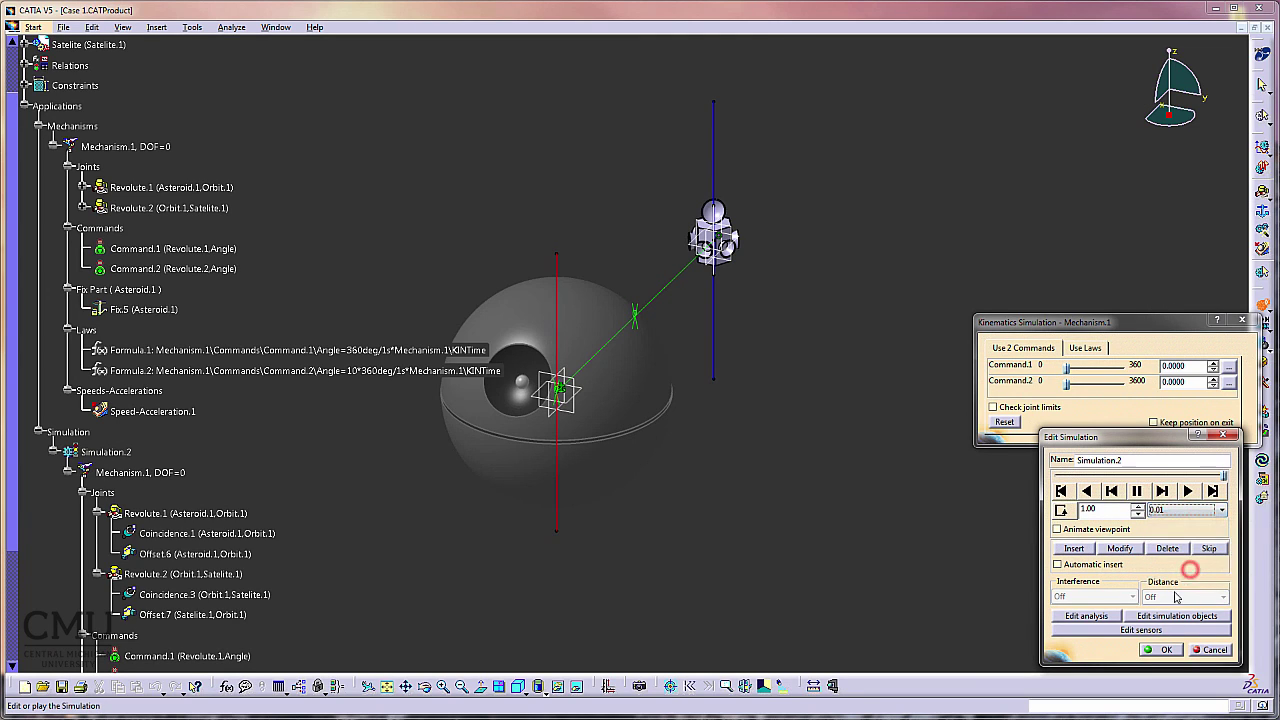
click(1162, 649)
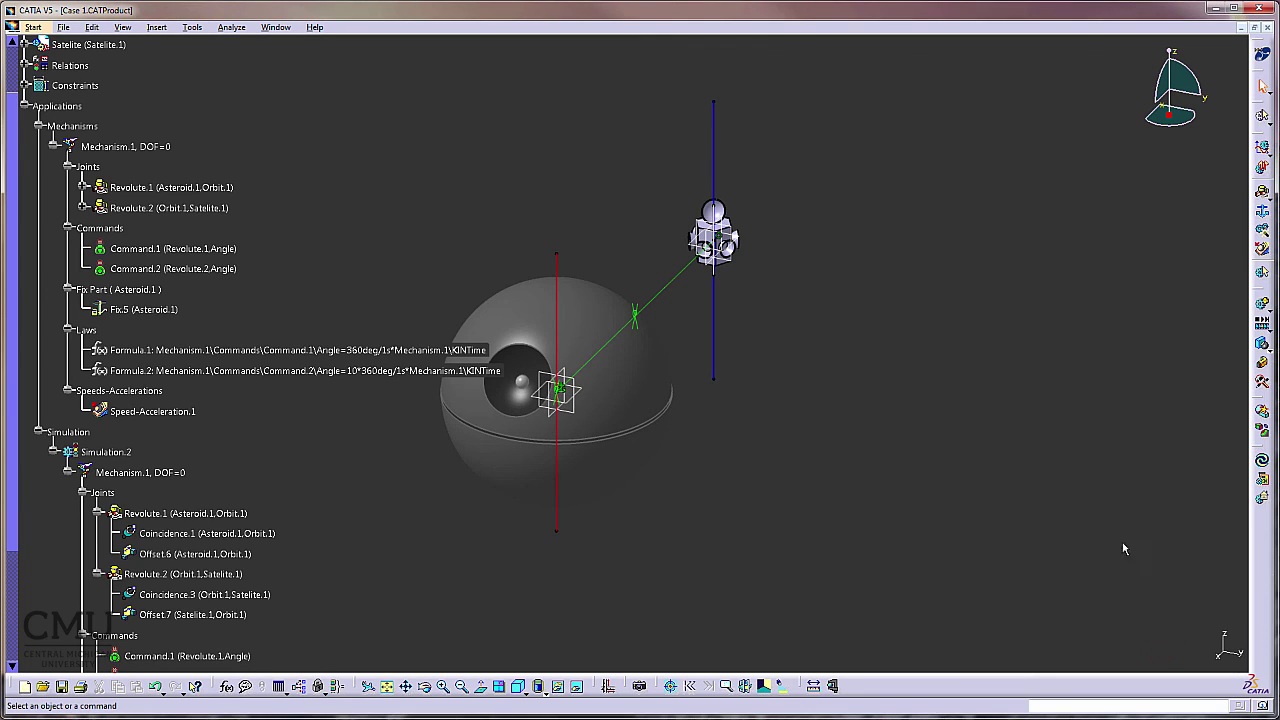
click(1264, 318)
scroll(56, 514, down, 3)
scroll(60, 540, down, 2)
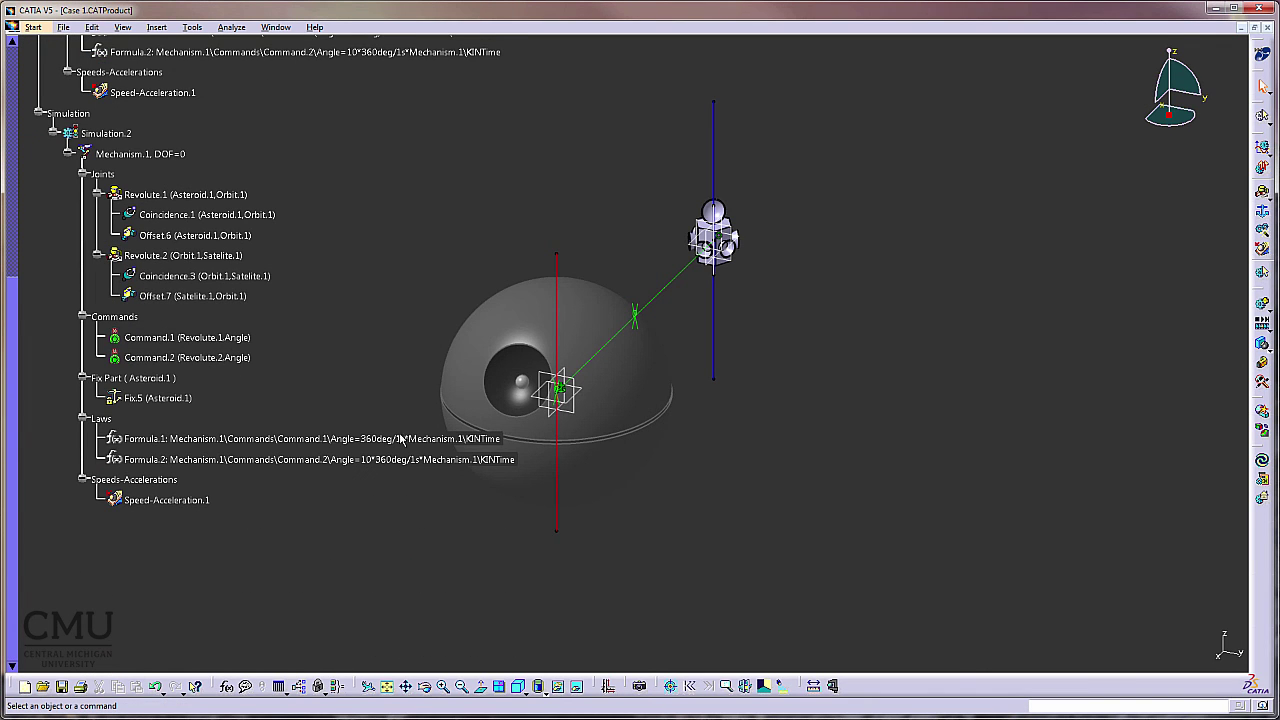